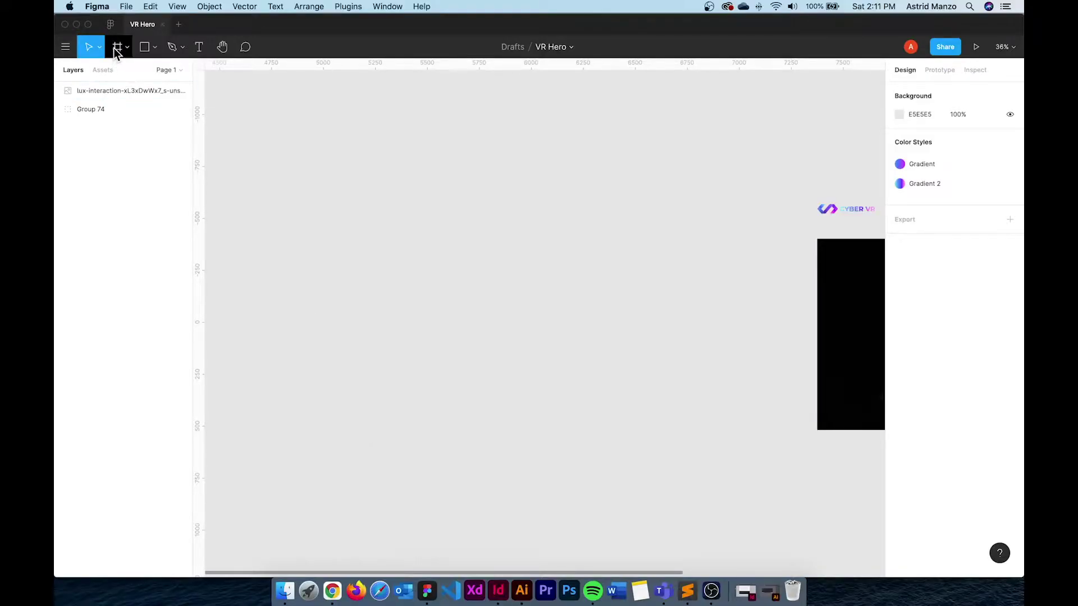
Pick the Frame tool so the desktop and device frame presets appear
left_click(116, 49)
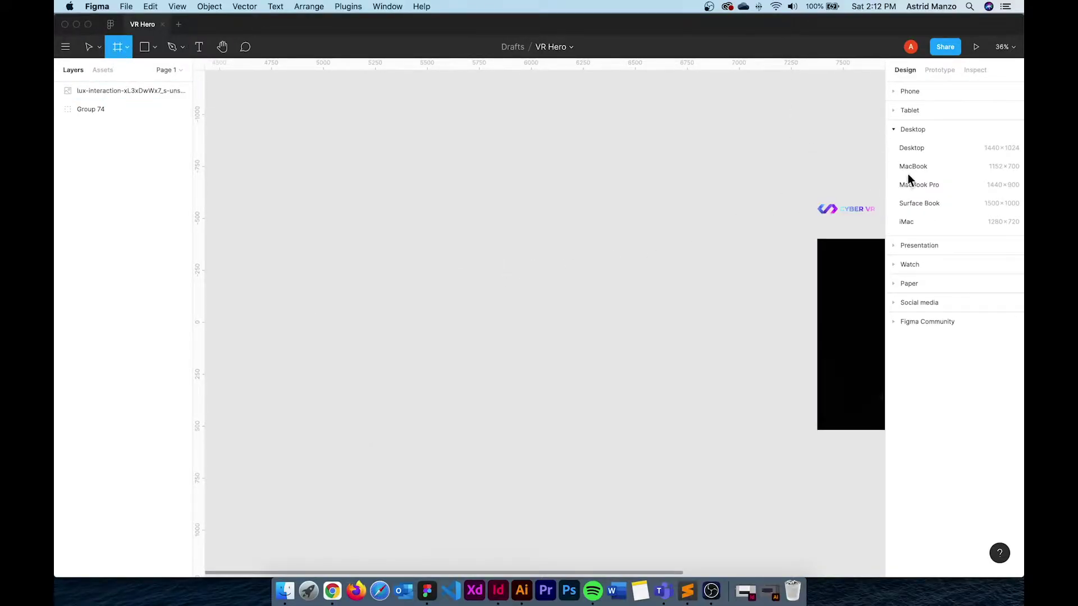
Add a 1440×920 Desktop frame and nudge it slightly down and right
left_click(924, 150)
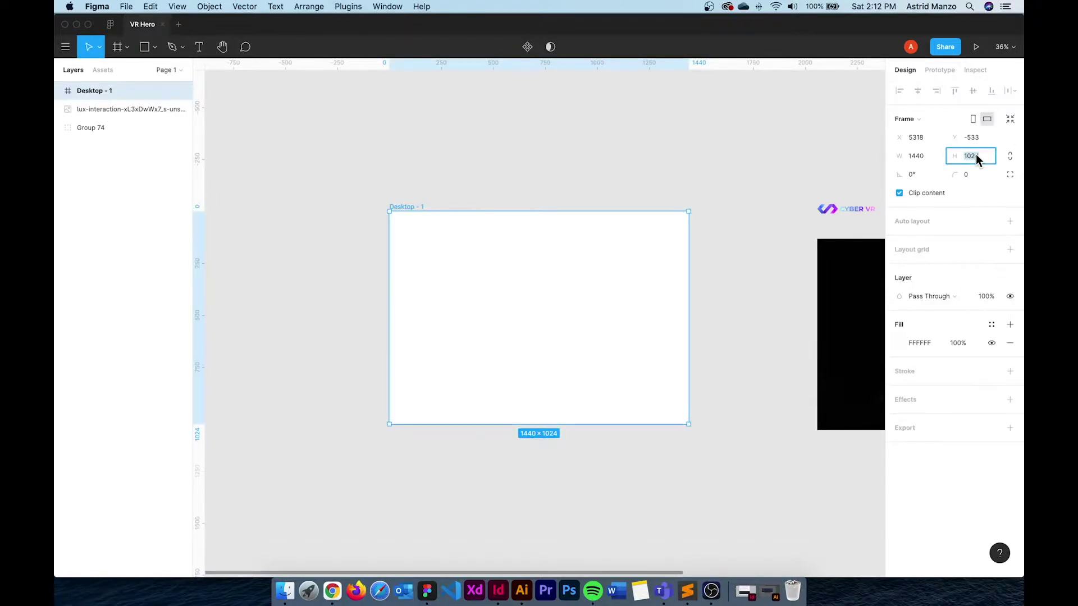
key("Return")
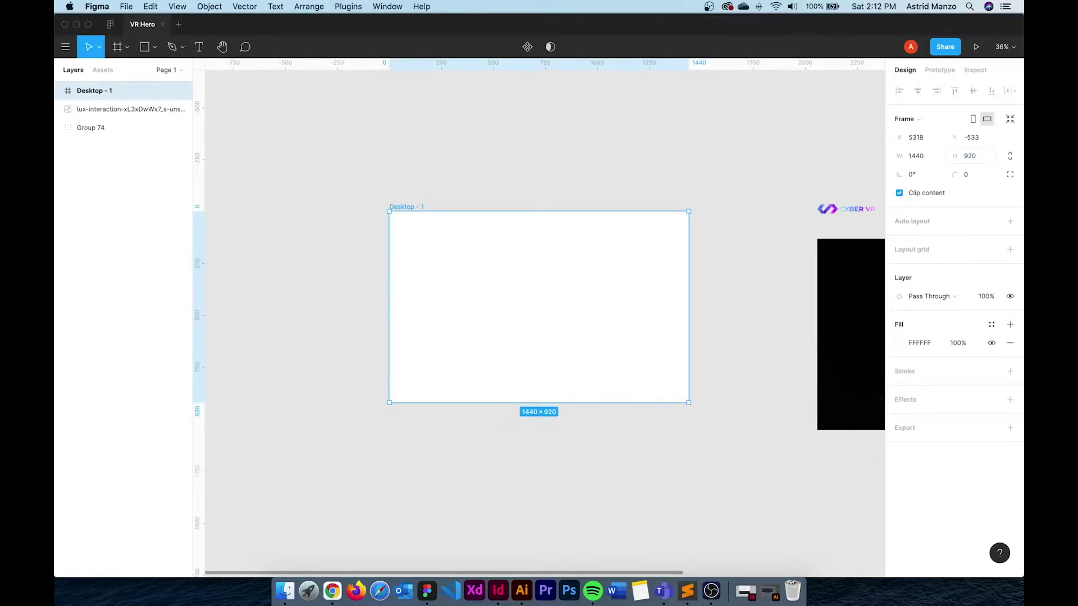
left_click_drag(633, 294, 640, 305)
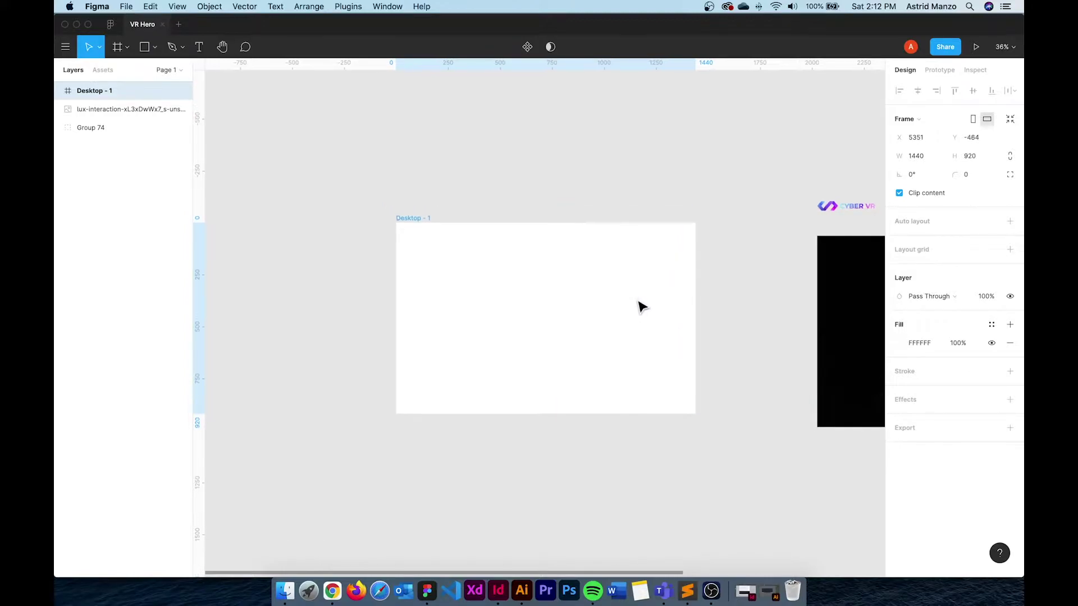
Drag vertical margin guides from the left ruler to x 97 and x 1336
scroll(515, 346, "up", 1)
scroll(515, 346, "up", 5)
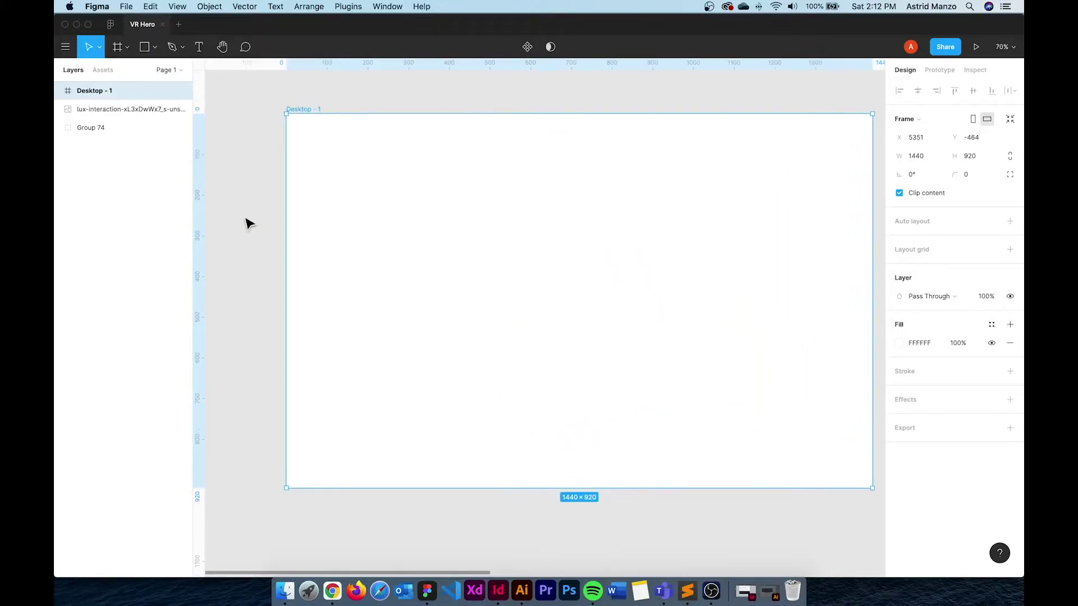
left_click_drag(200, 213, 327, 214)
left_click_drag(198, 244, 830, 249)
left_click_drag(692, 293, 657, 318)
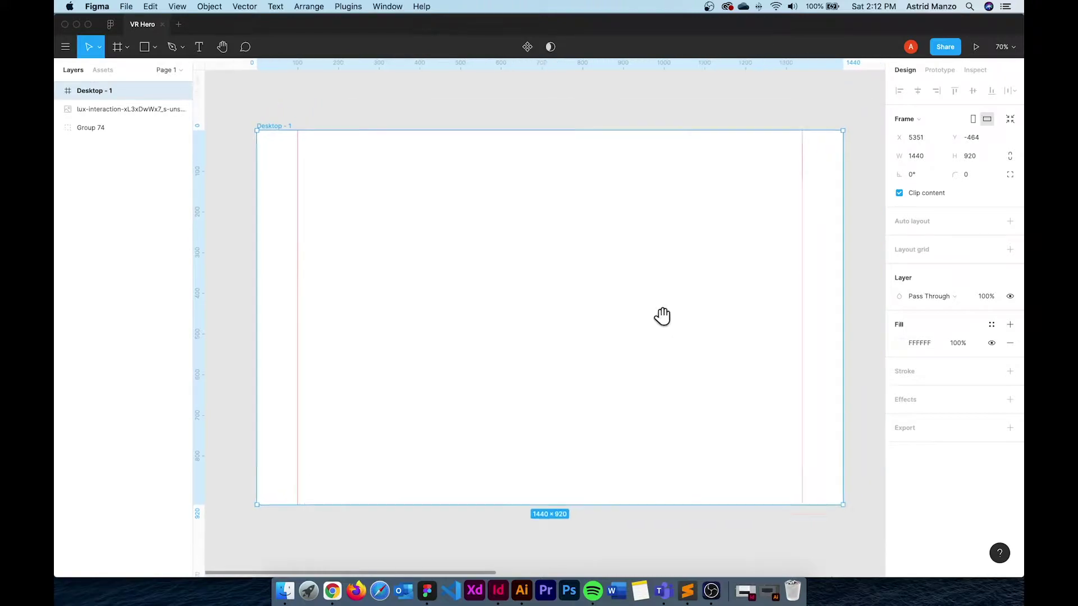
scroll(655, 325, "down", 5)
scroll(803, 324, "right", 2)
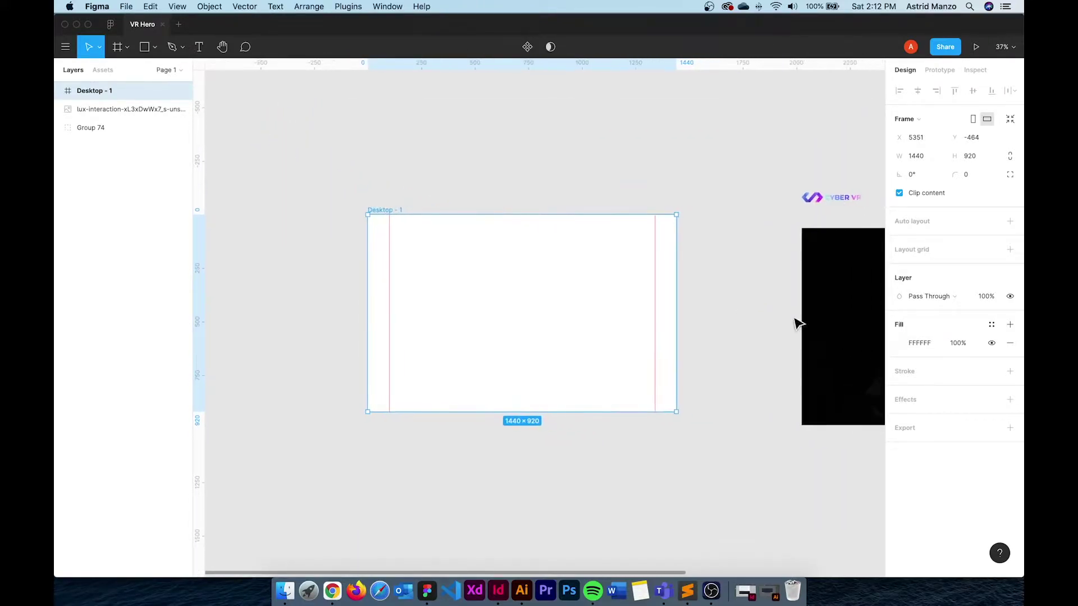
Place the VR photo in Desktop - 1 at X 443 and draw a 920-high rectangle
left_click_drag(802, 324, 456, 302)
left_click_drag(540, 293, 585, 291)
left_click(144, 46)
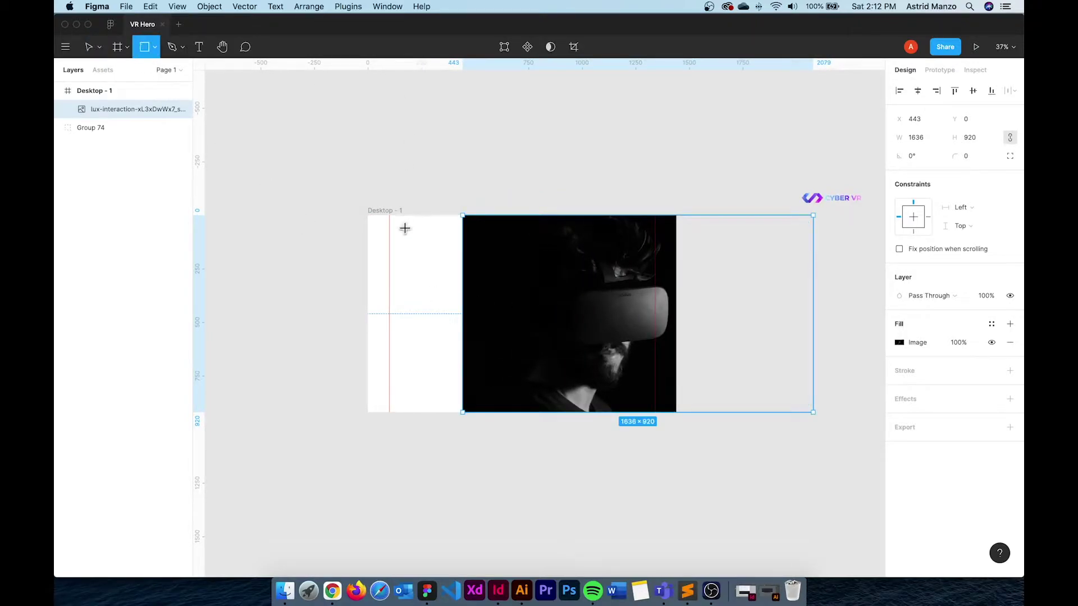
left_click_drag(372, 225, 480, 320)
left_click(977, 141)
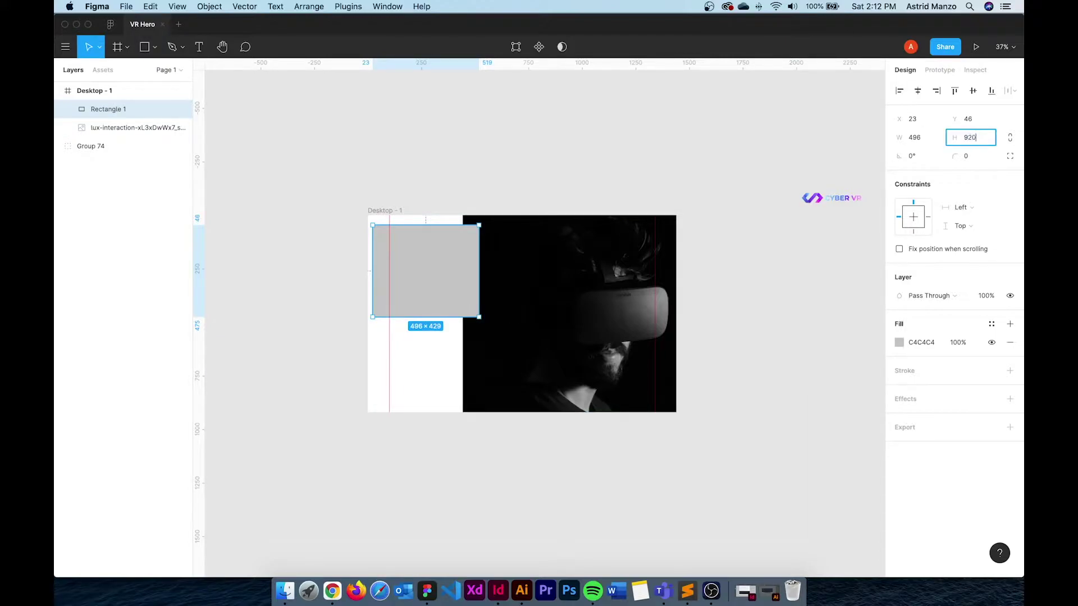
type("920")
key("Return")
Snap the rectangle to 0,0, eyedrop the #010101 fill, and widen it to 476
left_click_drag(411, 274, 409, 279)
mouse_move(475, 280)
left_mouse_down()
mouse_move(450, 294)
mouse_move(463, 291)
left_mouse_up()
key("i")
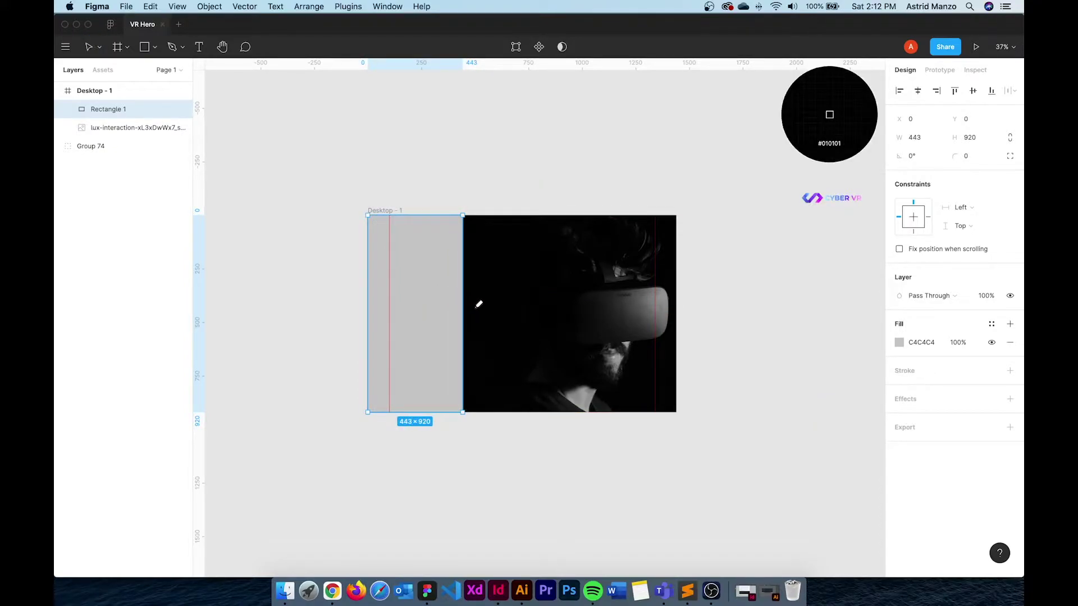
left_click(479, 304)
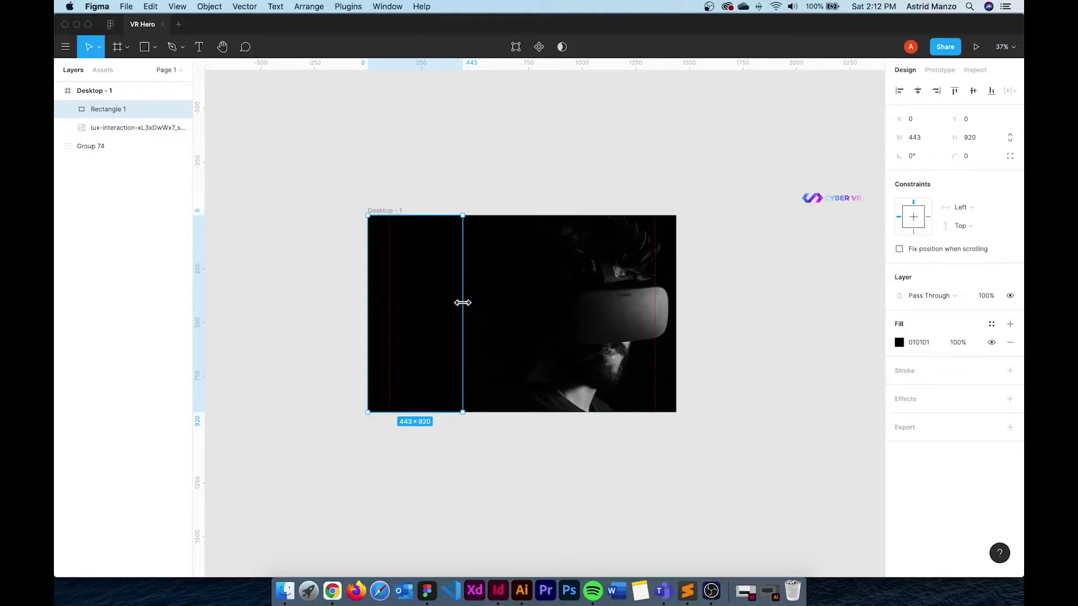
left_click_drag(462, 303, 470, 301)
scroll(427, 284, "up", 2)
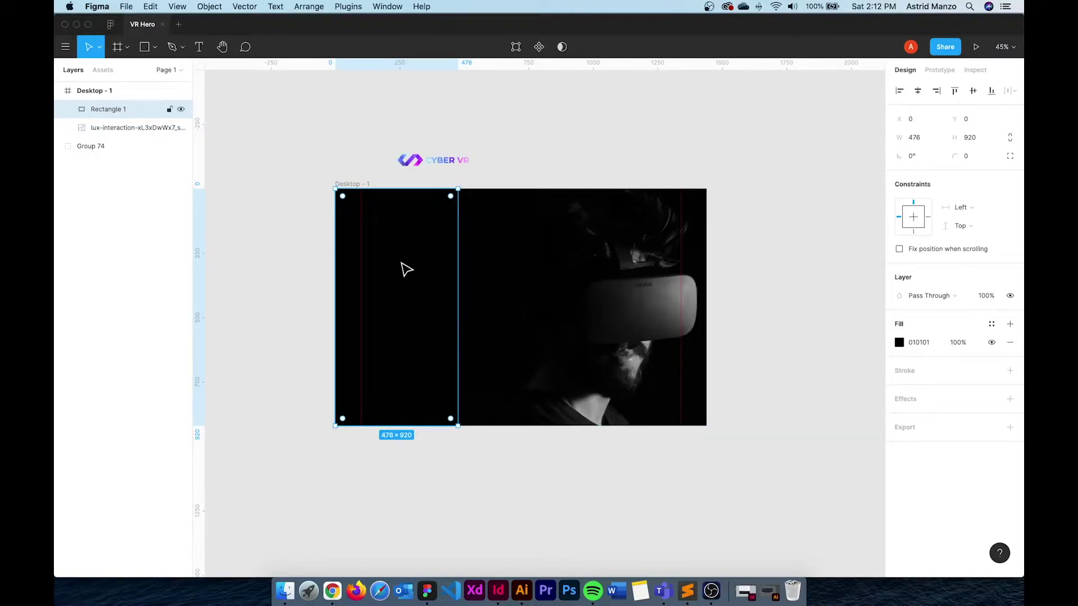
Paste a copy of the rectangle, bring it to front, and stretch it to 1440 wide
key("super+v")
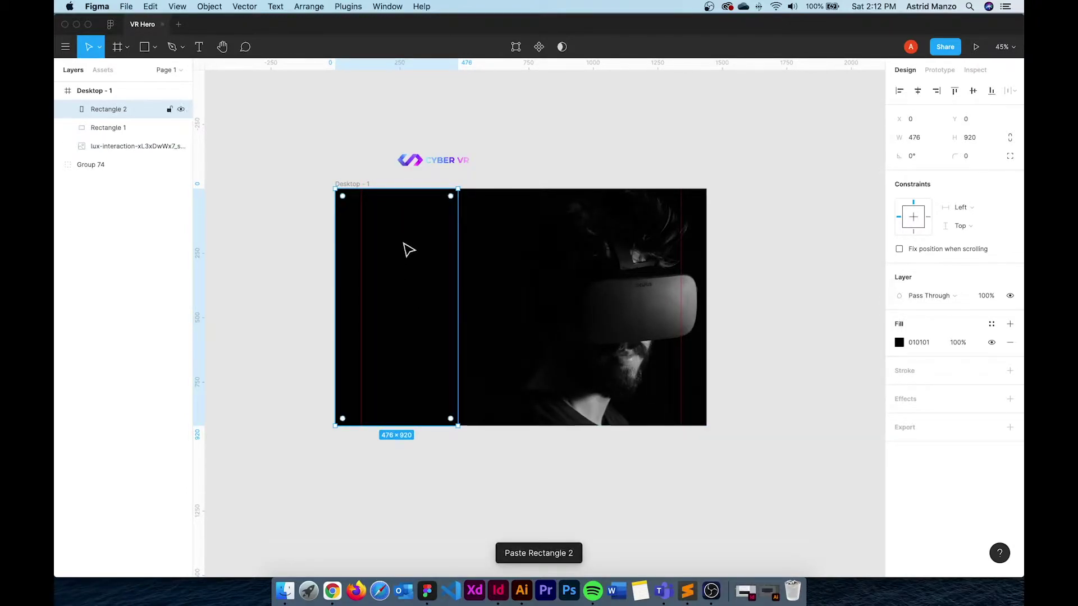
right_click(408, 243)
left_click(463, 288)
left_click_drag(454, 281, 705, 279)
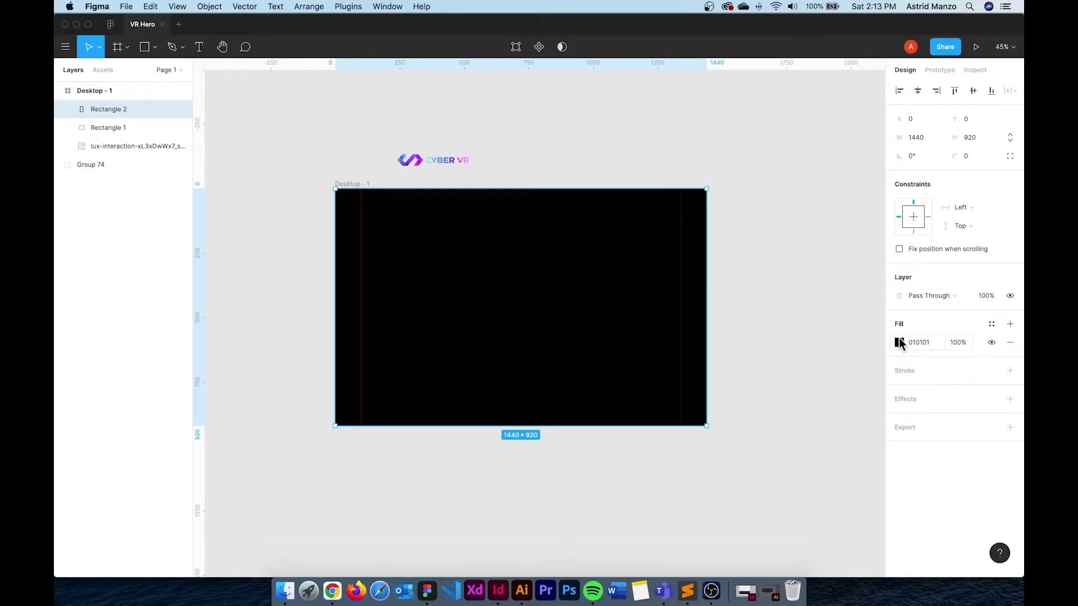
Give the copy a diagonal linear gradient fill with the start stop at 0% opacity
left_click(900, 340)
left_click(764, 275)
left_click(780, 290)
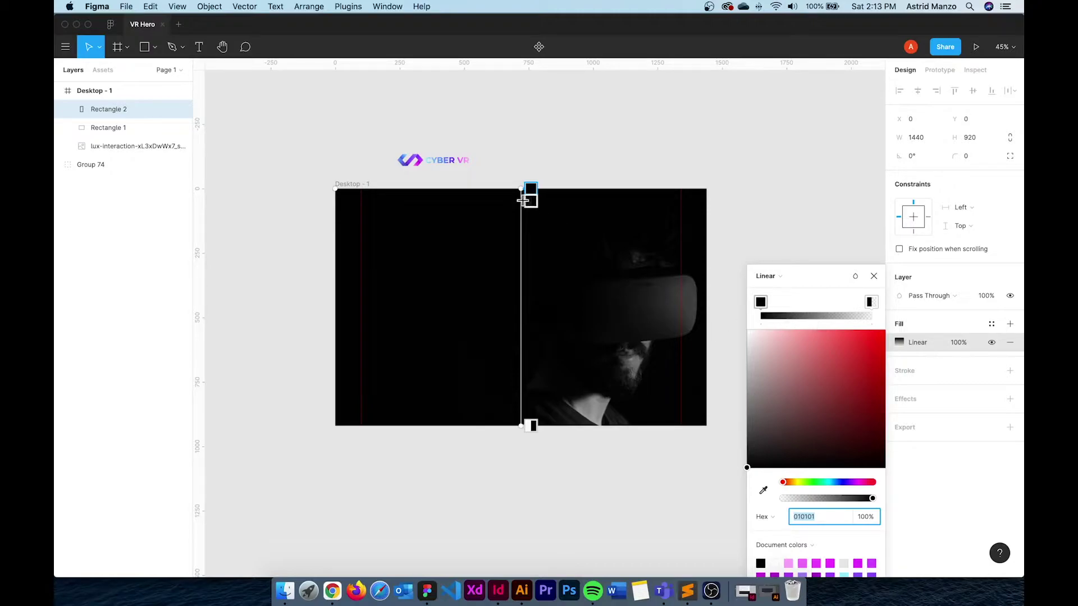
left_click_drag(531, 189, 332, 190)
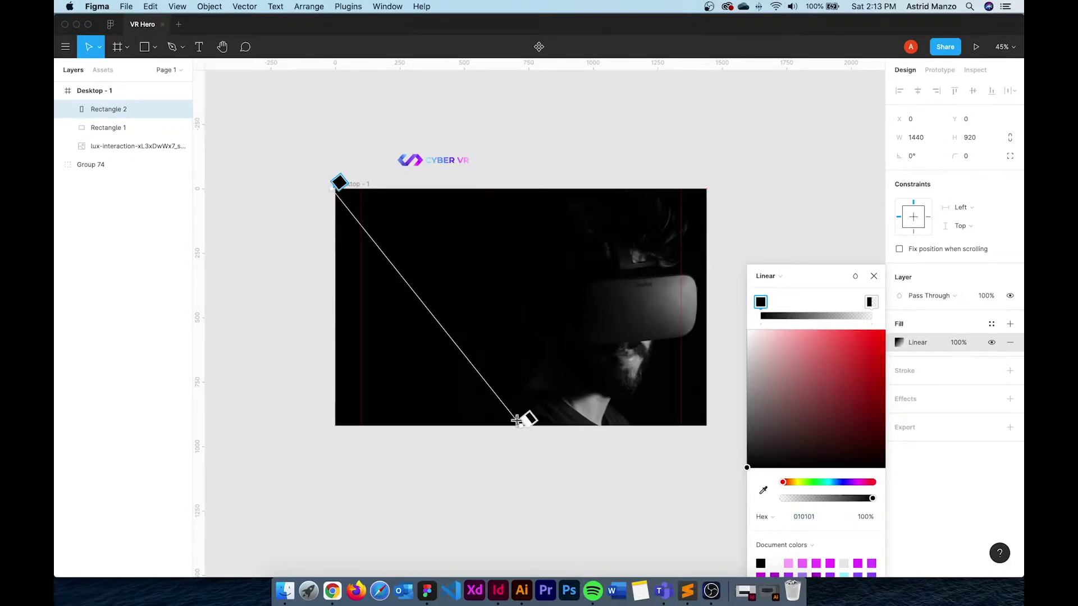
left_click_drag(527, 422, 707, 424)
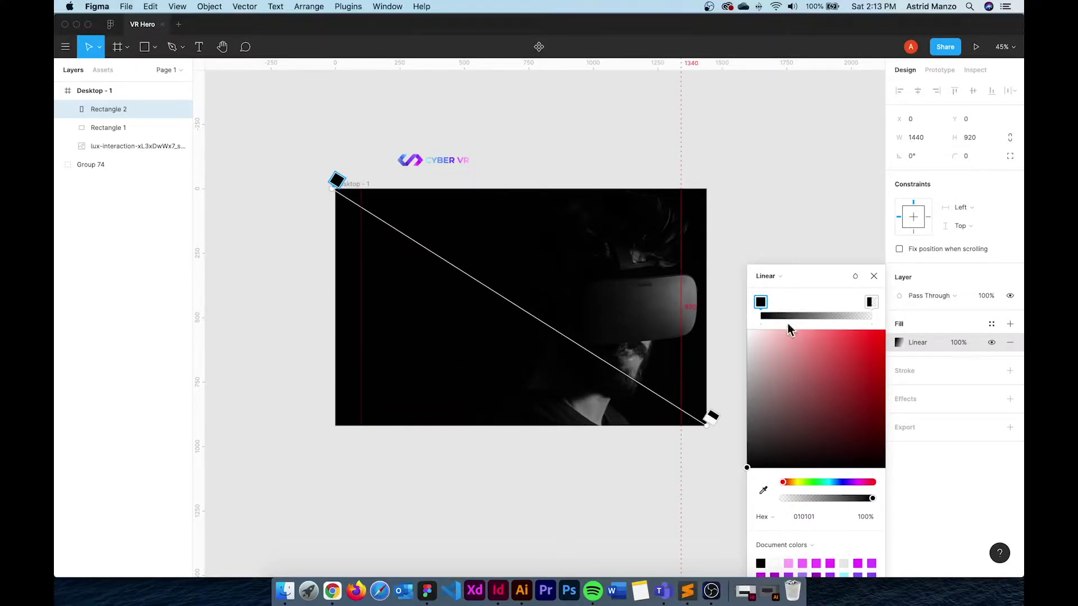
left_click(863, 519)
type("0")
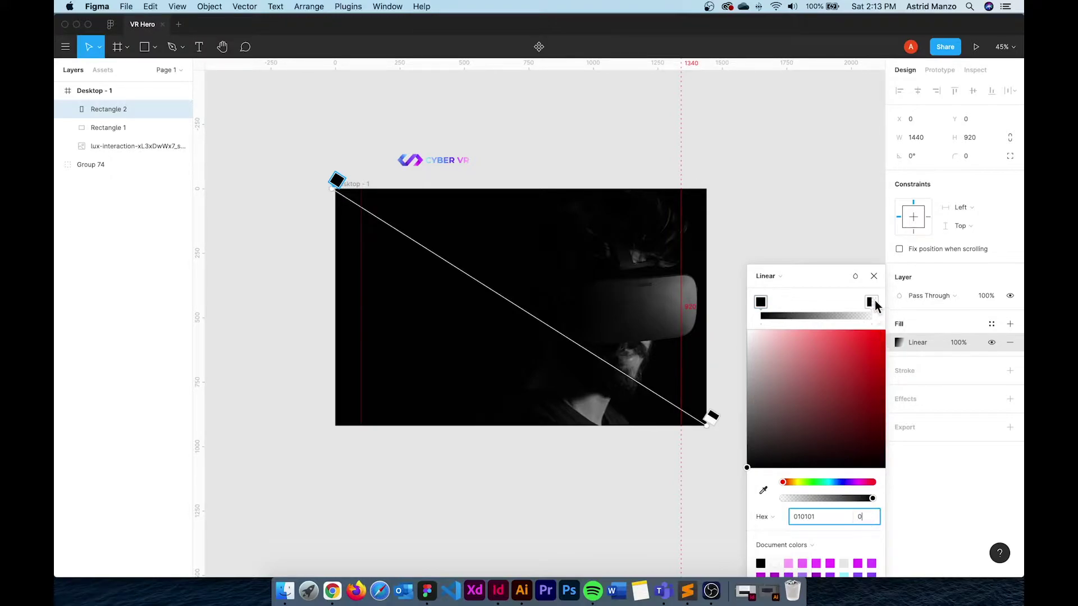
Set the gradient end colour to pink F86BFF and the blend mode to Multiply
left_click(871, 302)
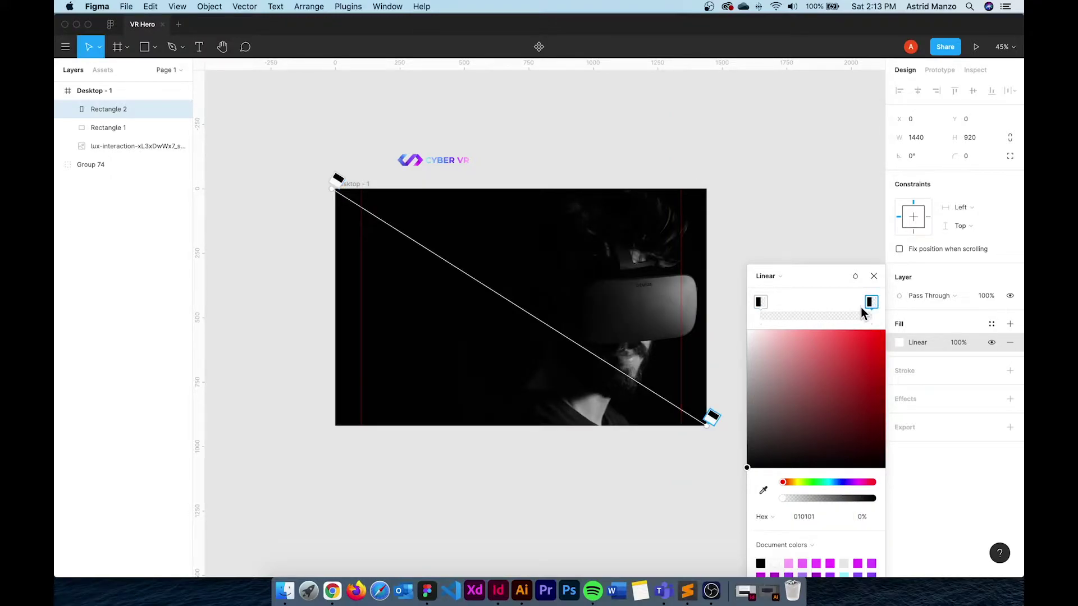
left_click(803, 563)
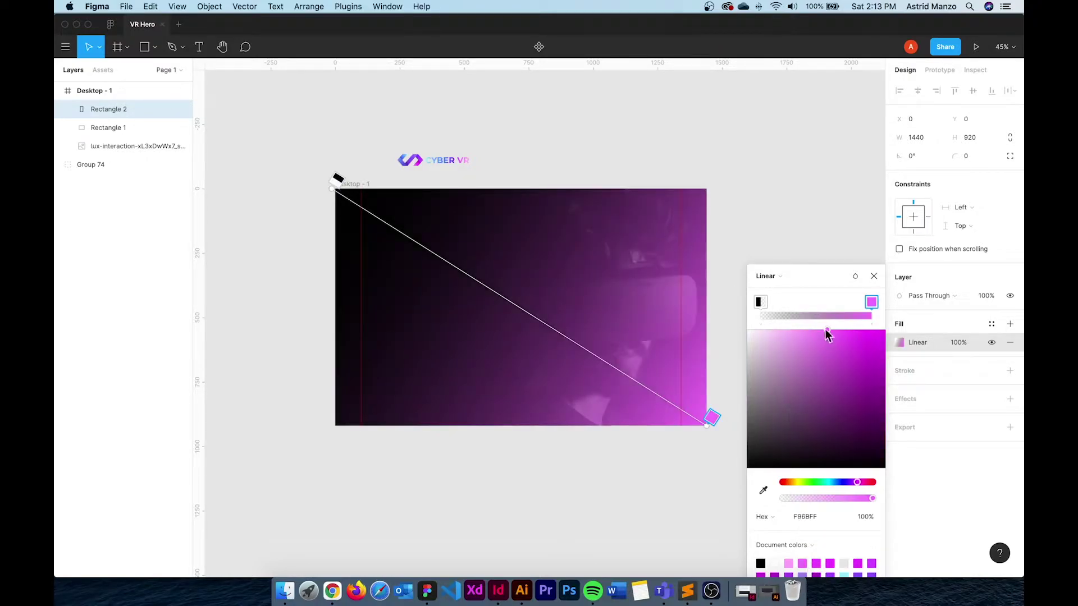
left_click(949, 296)
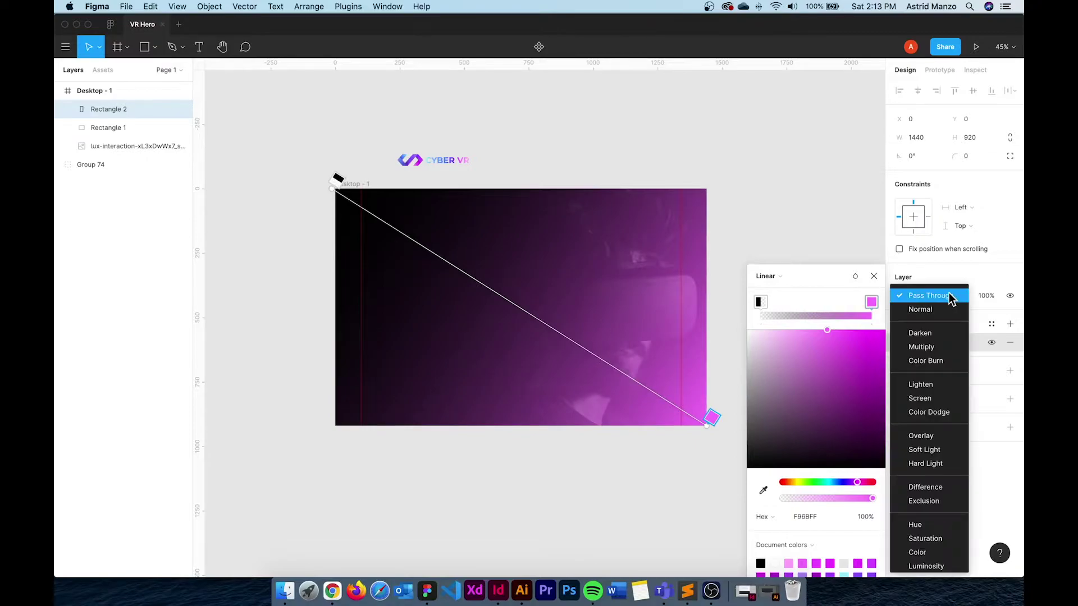
left_click(931, 347)
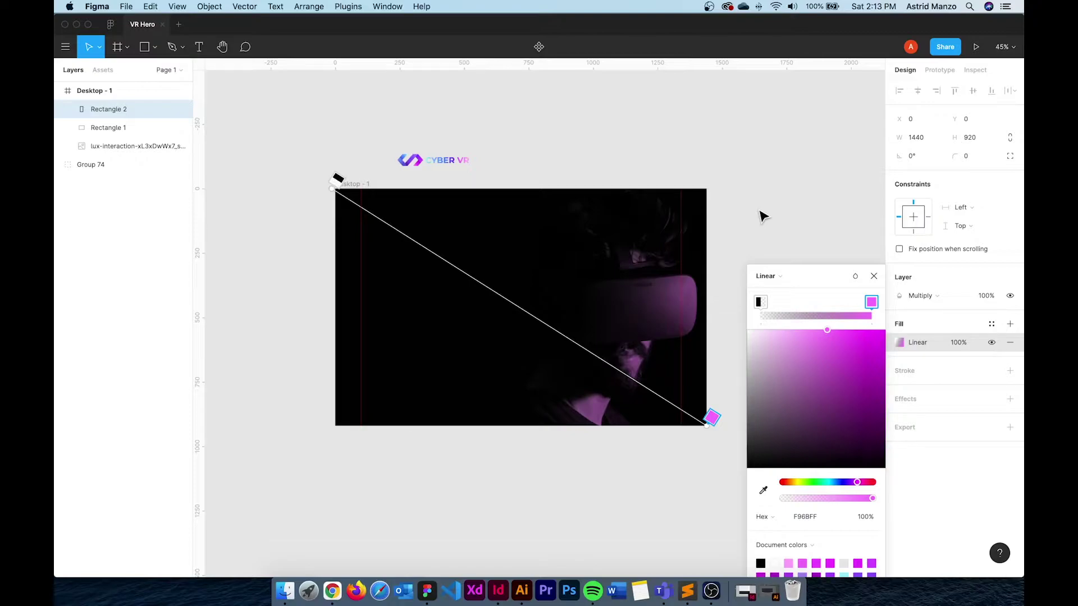
Close the colour picker, then undo an accidental grouping of the frame and logo
key("Escape")
left_click(762, 219)
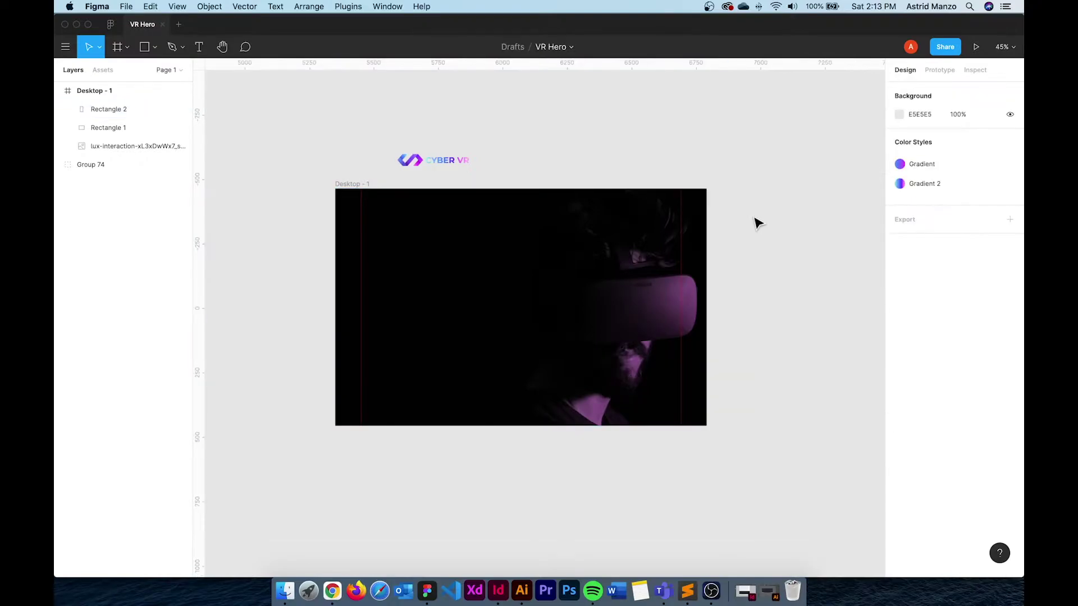
left_click_drag(754, 458, 250, 188)
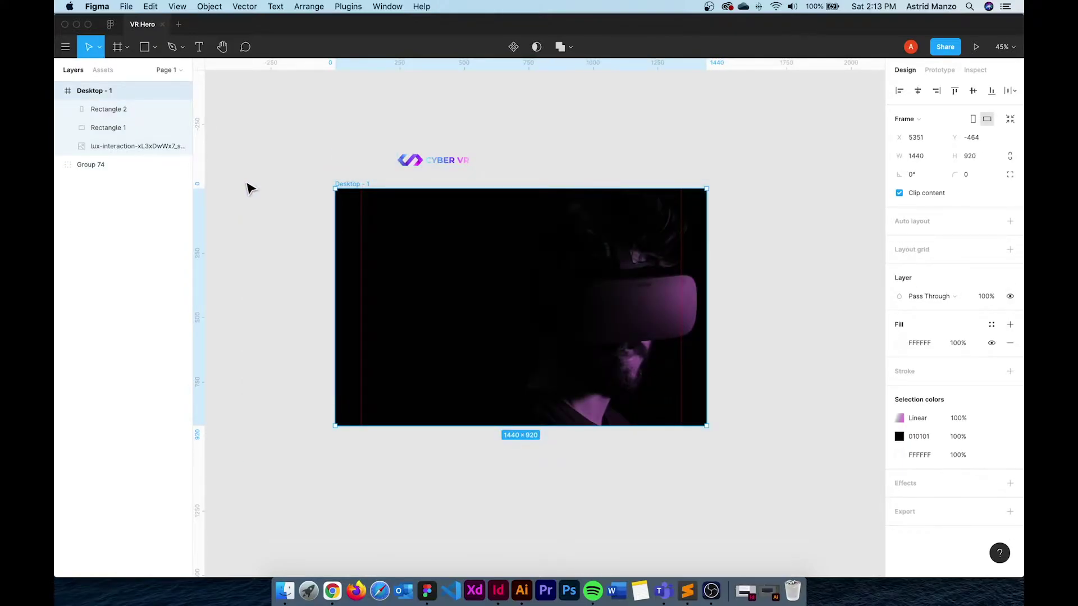
key("super+g")
key("super+shift+g")
left_click(780, 435)
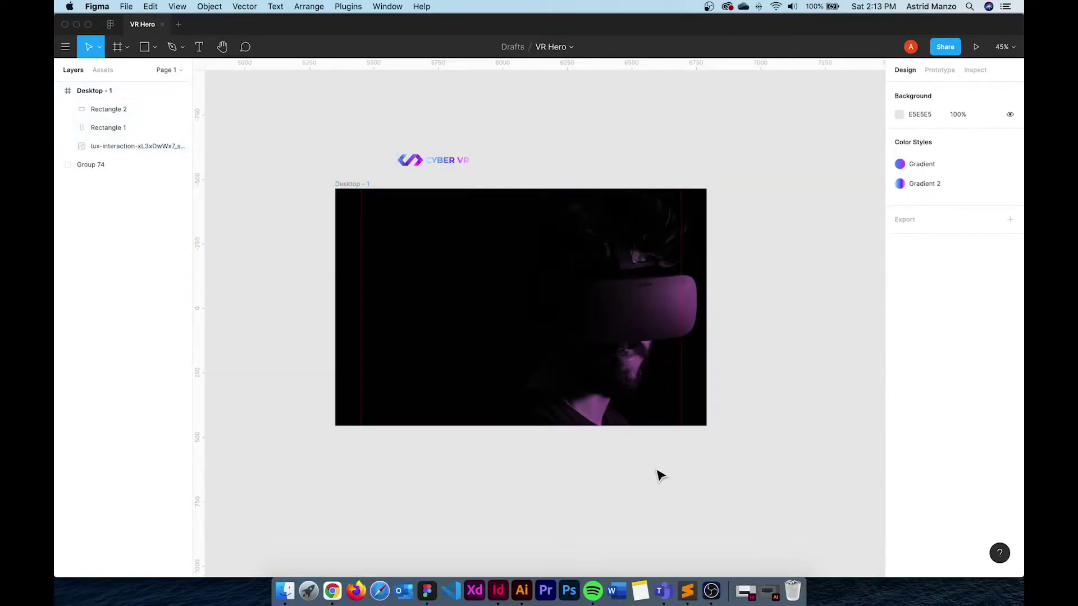
Group the three background layers as Hero Background and lock the group
left_click(113, 110)
left_click(131, 146, "shift")
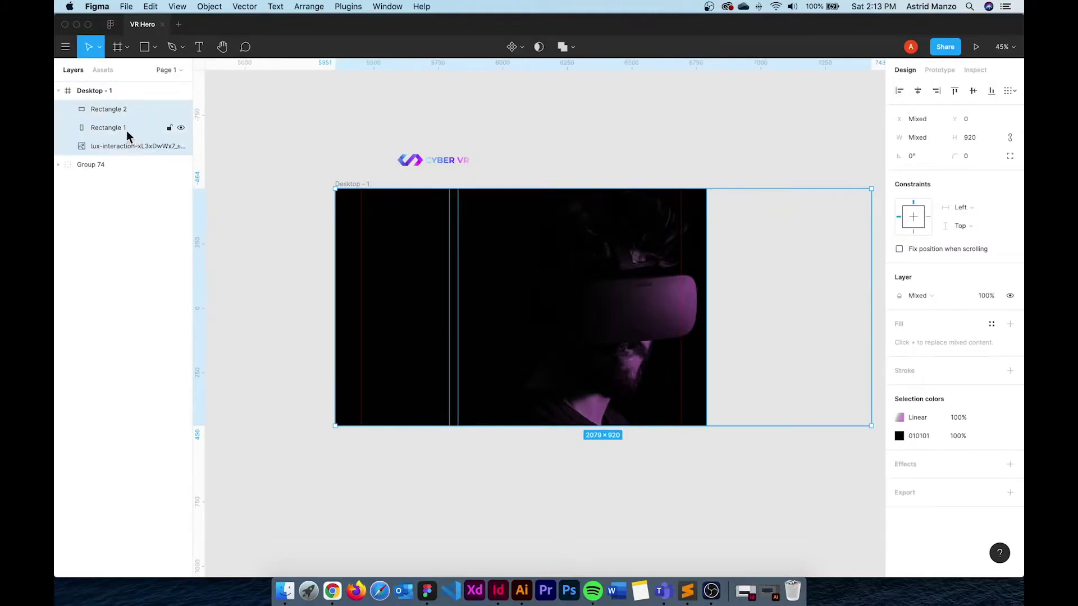
key("super+g")
double_click(115, 110)
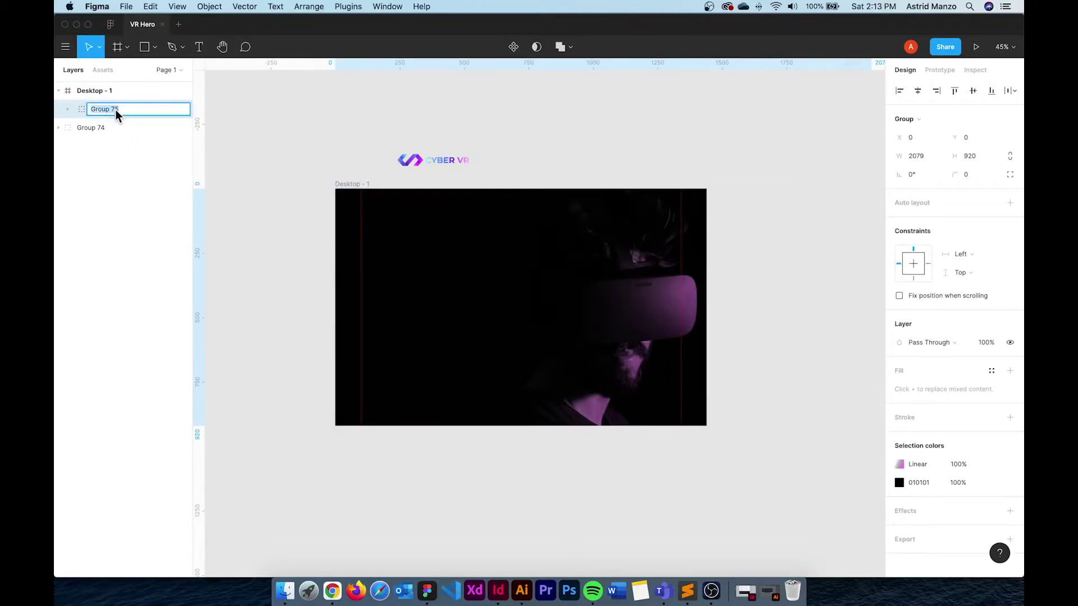
type("Hero Background")
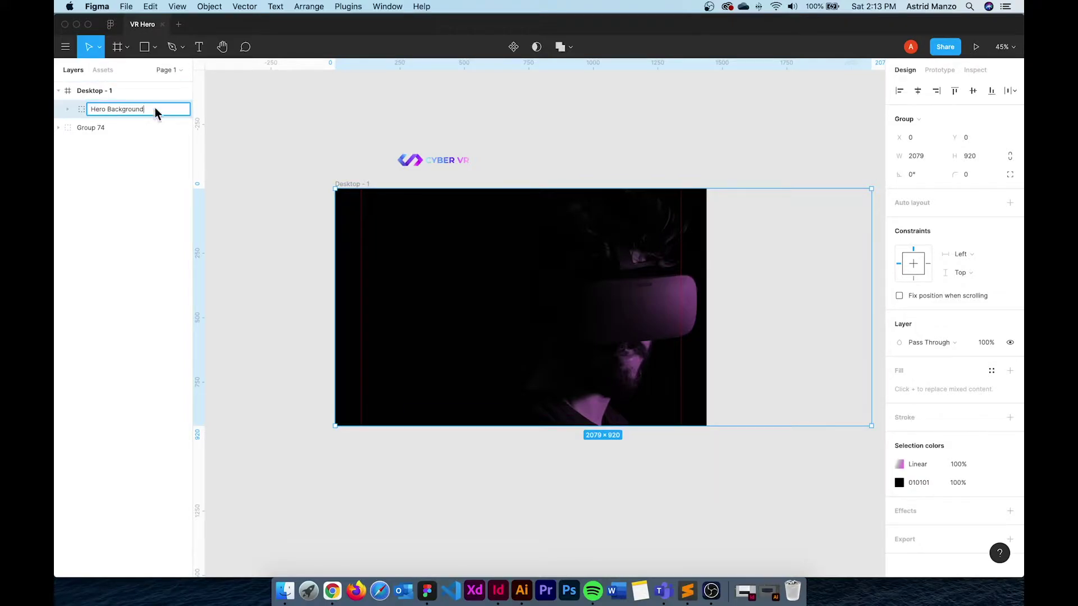
key("Escape")
left_click(169, 108)
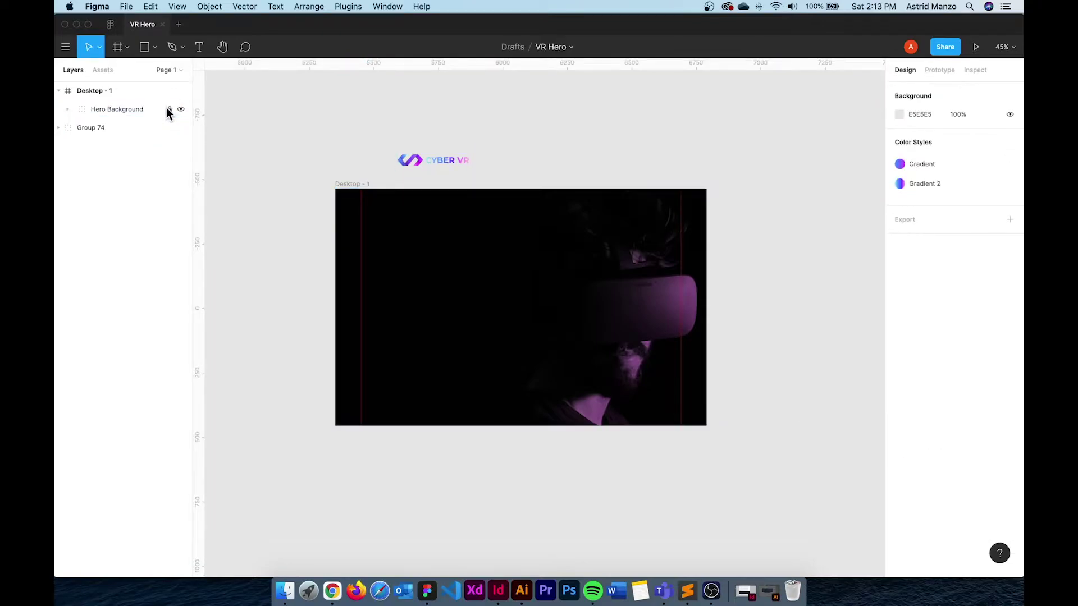
Move the CYBER VR logo group to x 100, y 69 in the frame's top-left
scroll(445, 149, "up", 1)
left_click(440, 163)
left_click_drag(439, 163, 414, 226)
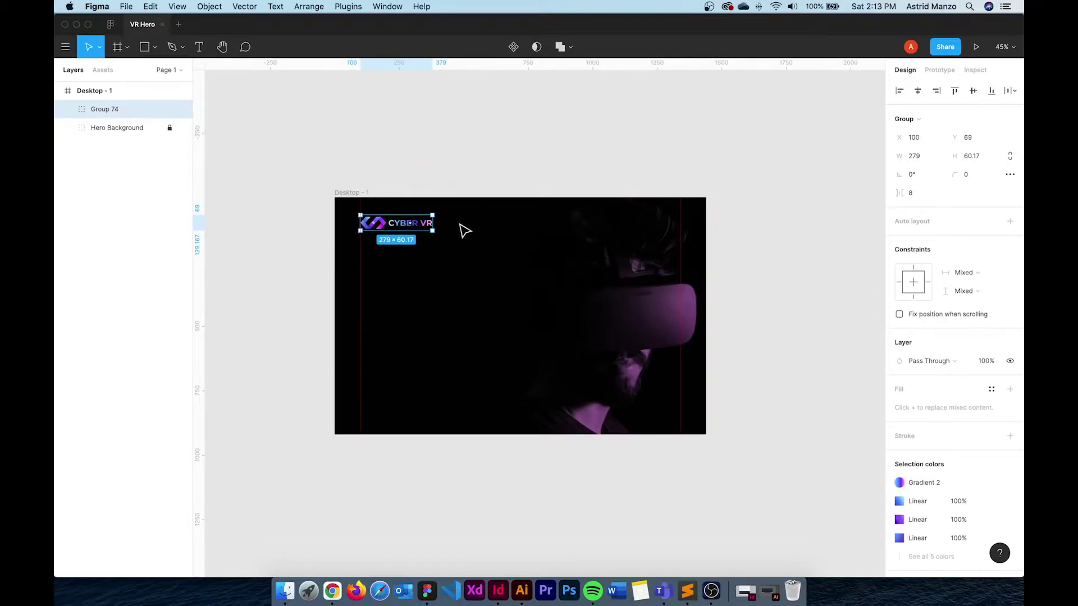
scroll(465, 231, "up", 3)
left_click(532, 125)
scroll(563, 128, "down", 1)
scroll(563, 128, "right", 1)
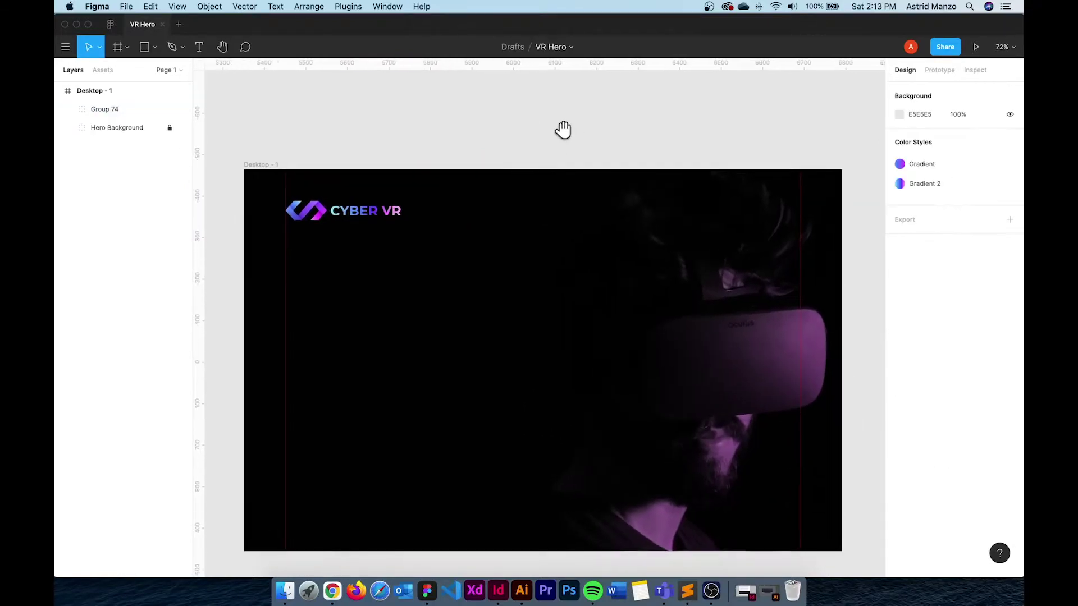
Add a white "Work" text label to the right of the logo
left_click(199, 47)
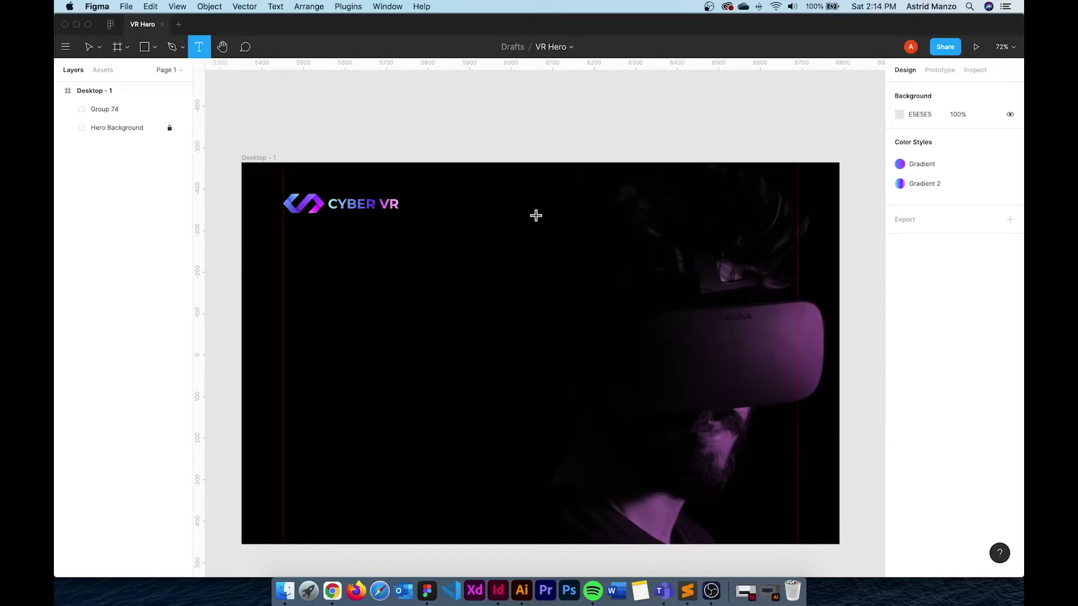
left_click(486, 204)
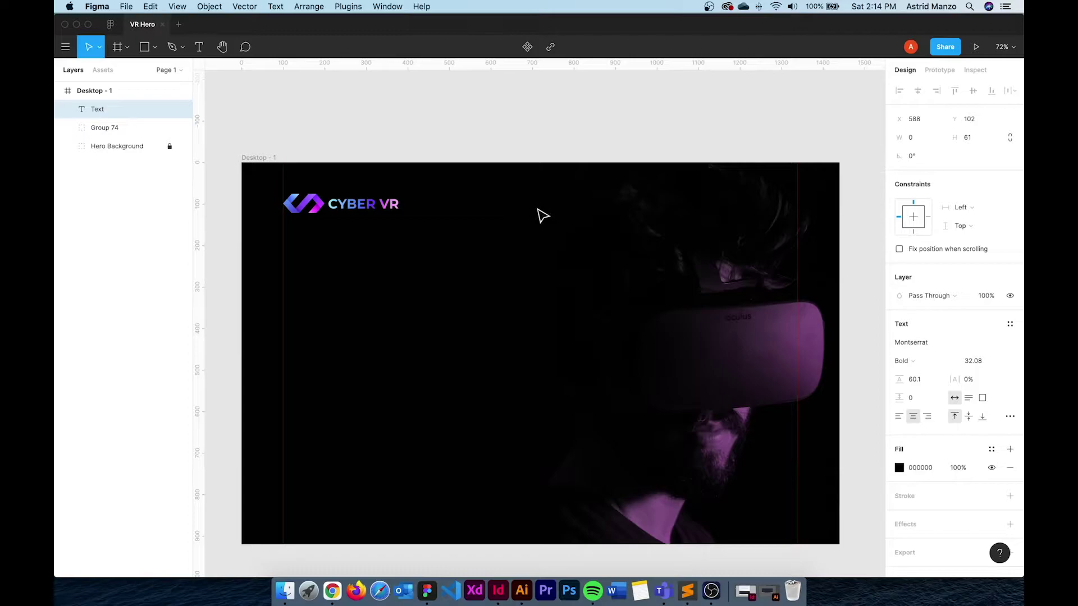
type("Work")
key("Escape")
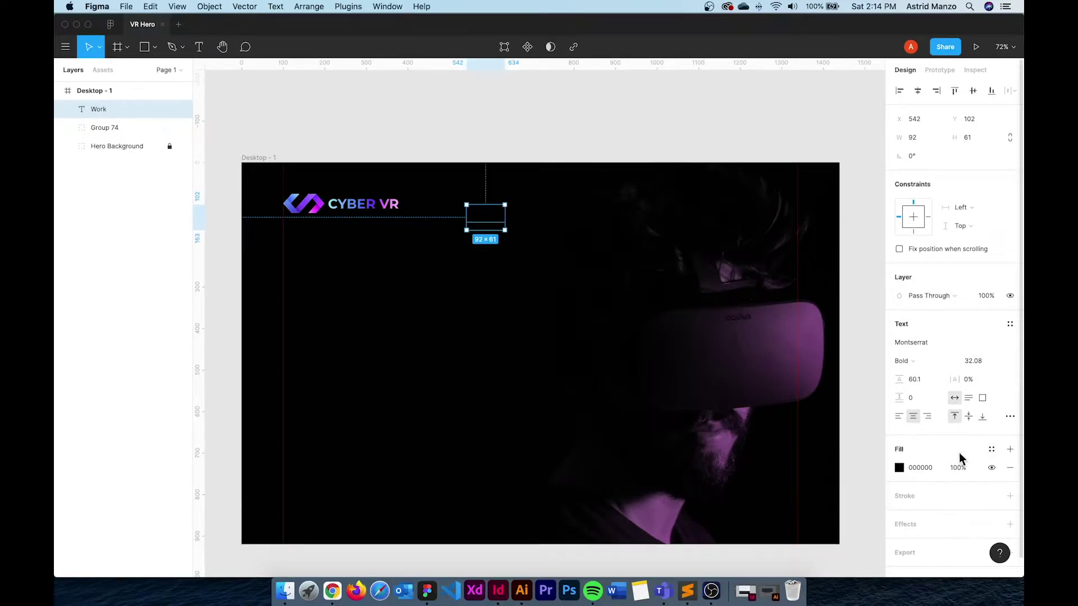
left_click(900, 469)
left_click_drag(814, 364, 743, 289)
Set the Work label to Manrope Medium, size 16, with 24 line height
left_click(931, 342)
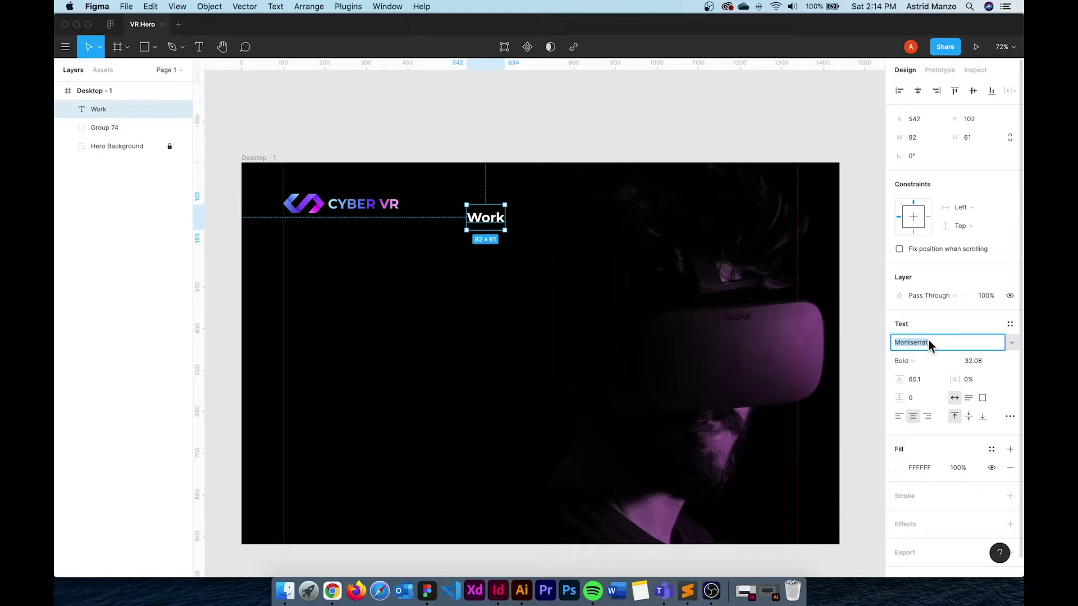
type("Manrope")
key("Return")
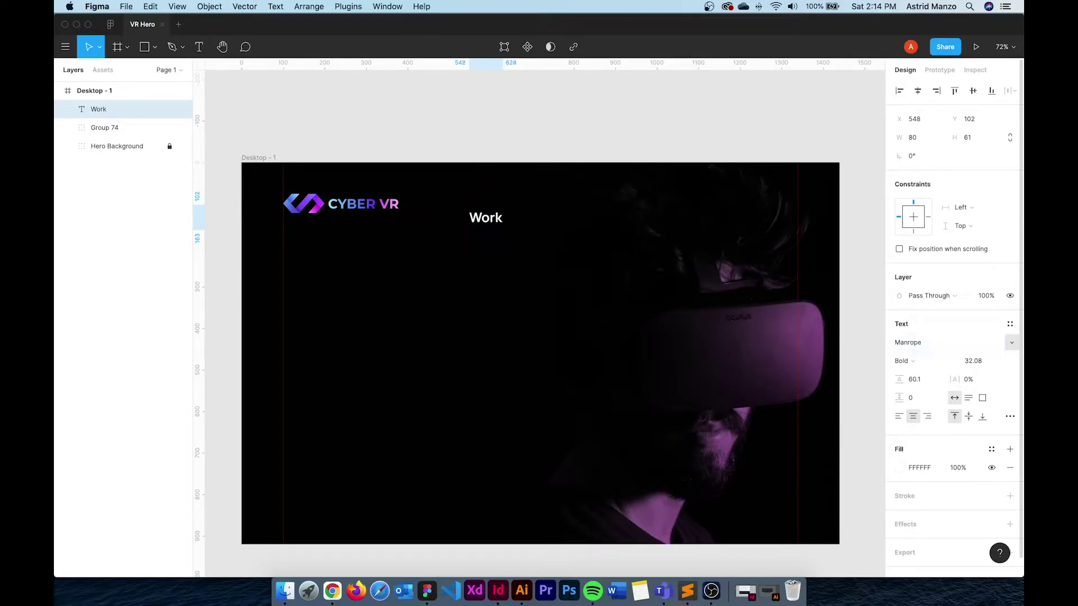
left_click(915, 362)
left_click(931, 321)
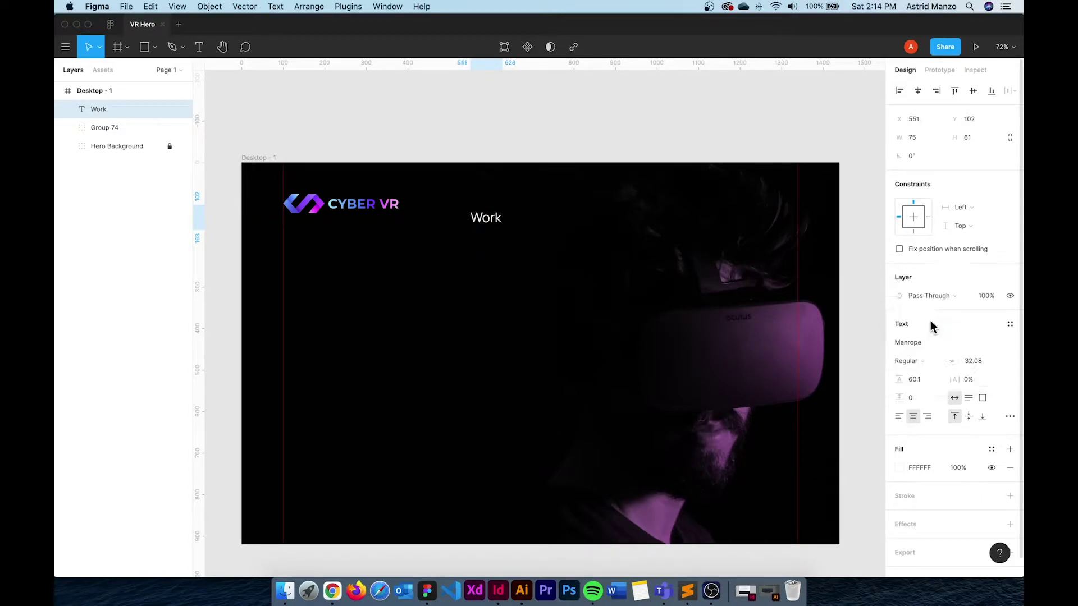
left_click(923, 359)
left_click(926, 375)
type("16")
left_click(925, 382)
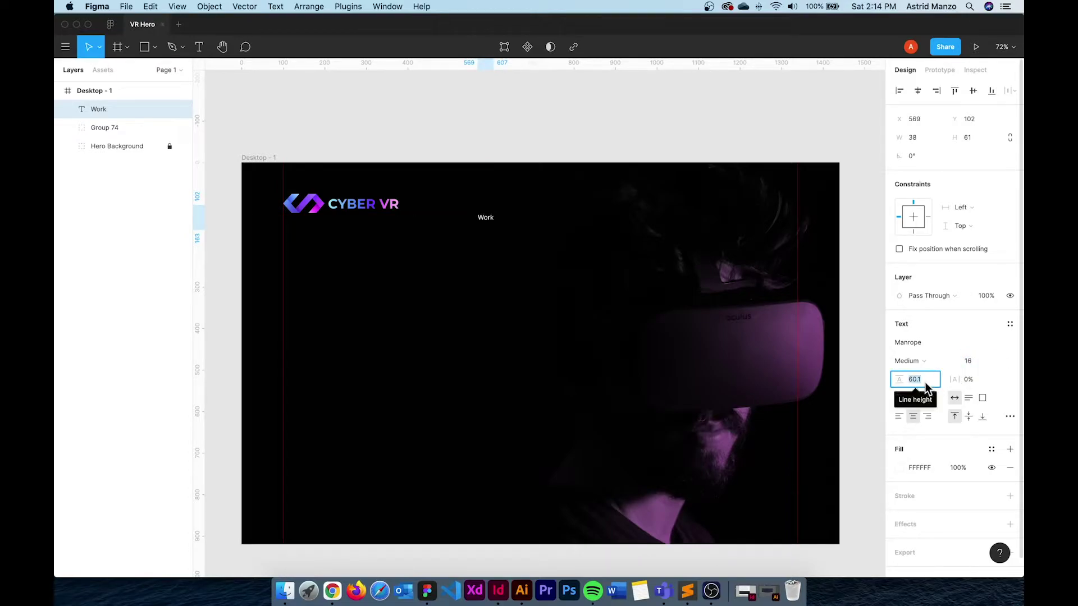
type("24")
left_click(975, 359)
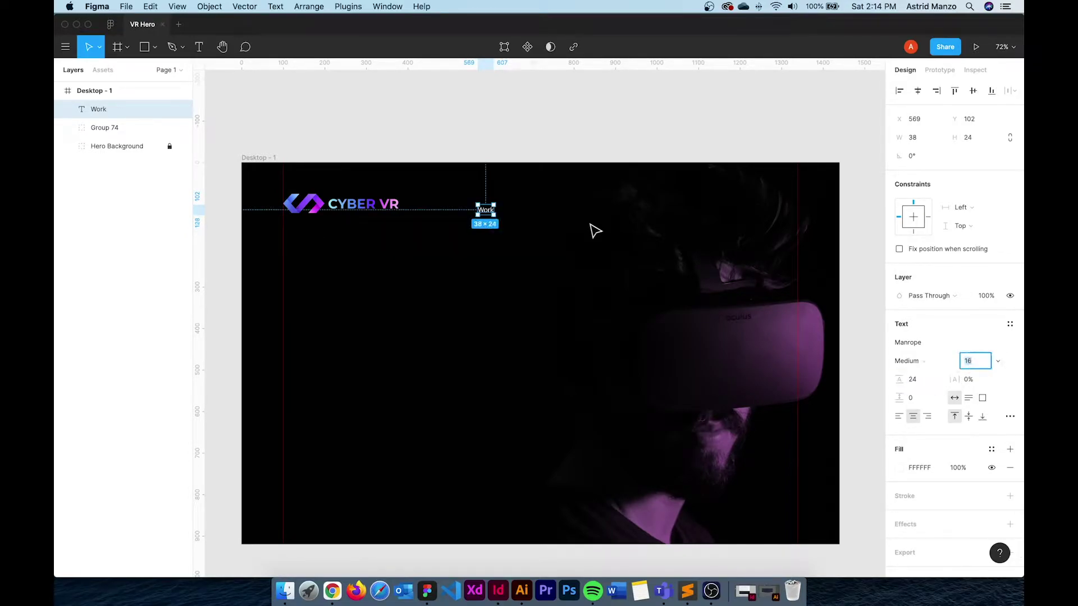
scroll(505, 221, "up", 5)
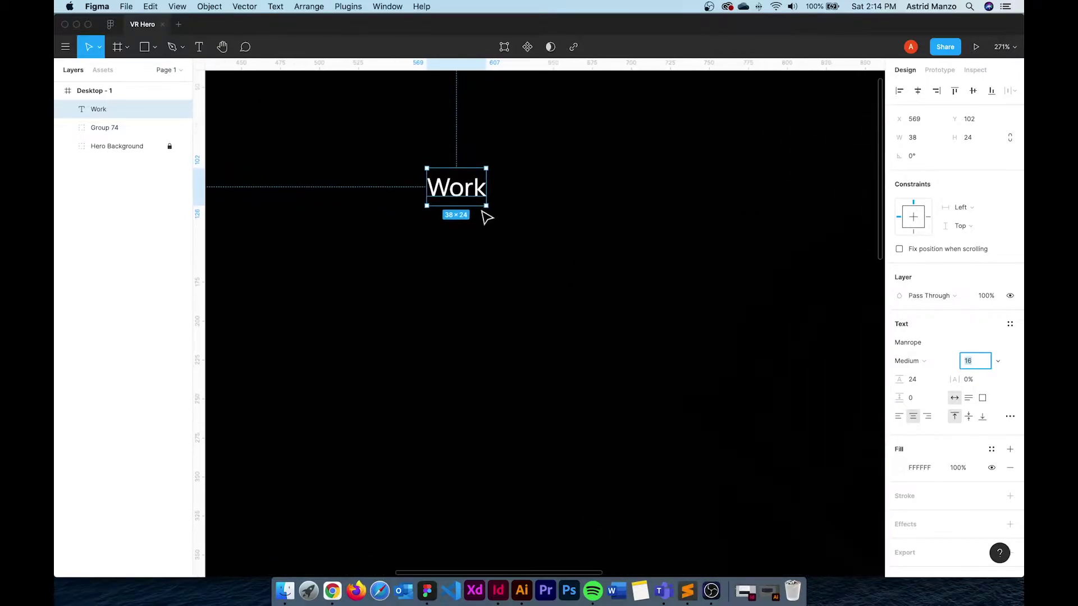
Duplicate Work twice and retype the copies as "About" and "Contact"
left_click_drag(470, 196, 635, 191)
double_click(543, 195)
type("About")
key("Escape")
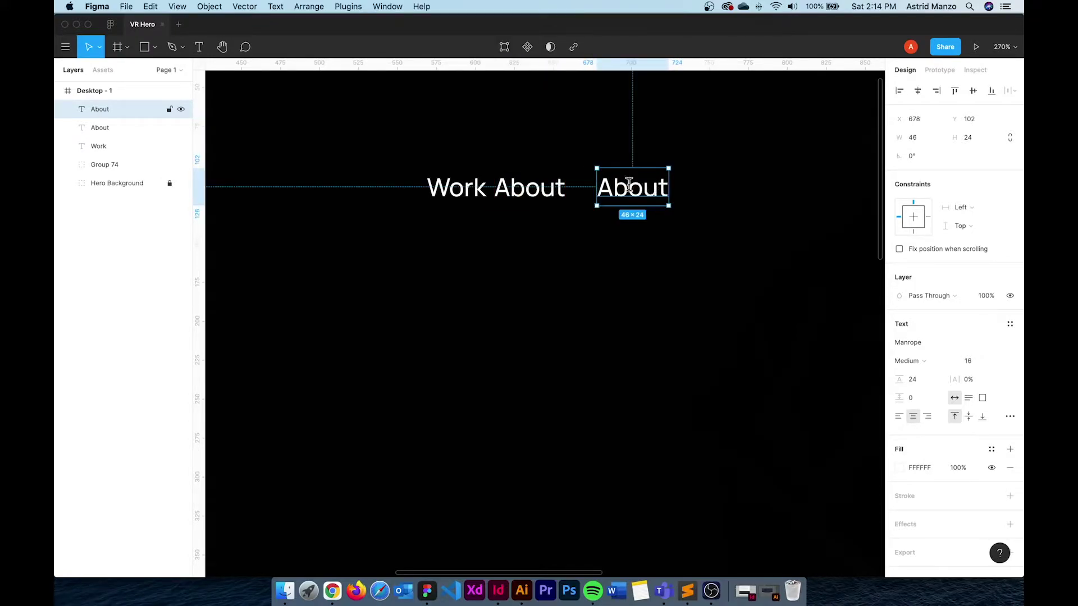
double_click(629, 187)
type("Contact")
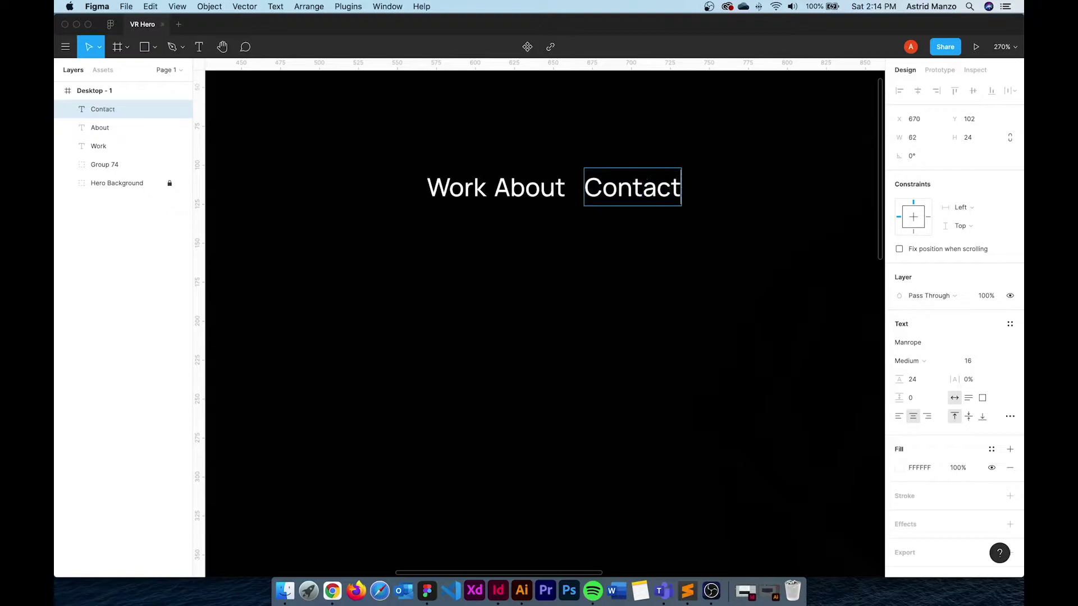
key("Escape")
Nudge About closer to Work, undoing a stray Contact move
left_click(528, 194)
left_click_drag(527, 194, 520, 194)
mouse_move(598, 191)
left_mouse_down()
mouse_move(583, 195)
mouse_move(599, 201)
mouse_move(585, 194)
left_mouse_up()
key("super+z")
Alt-drag a second Contact copy further right to x 782
scroll(585, 191, "down", 5)
scroll(584, 188, "right", 5)
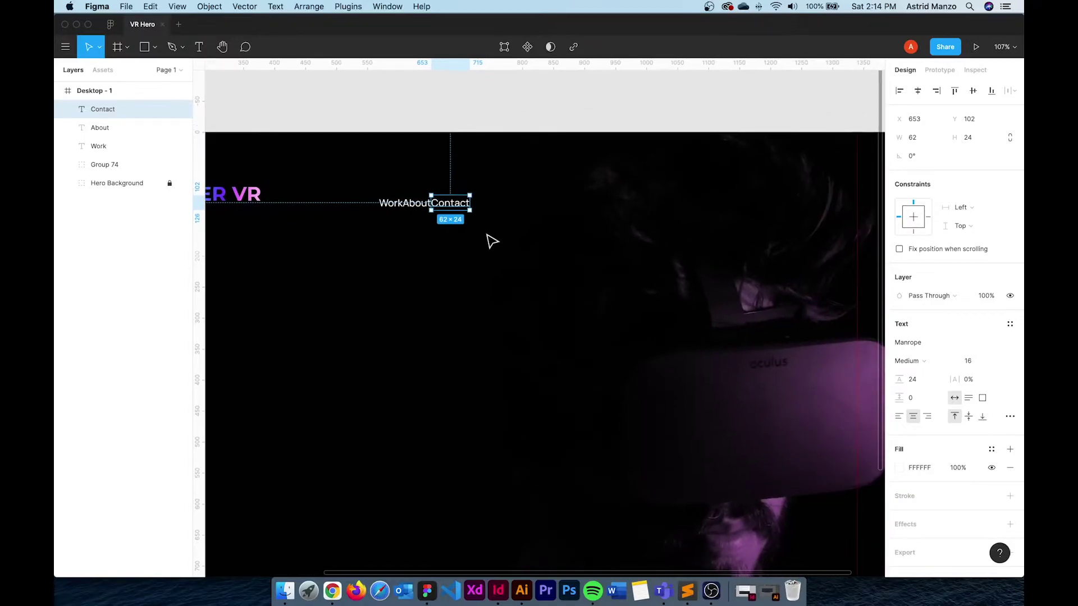
left_click(486, 236)
left_click(458, 205)
left_click_drag(462, 206, 545, 208)
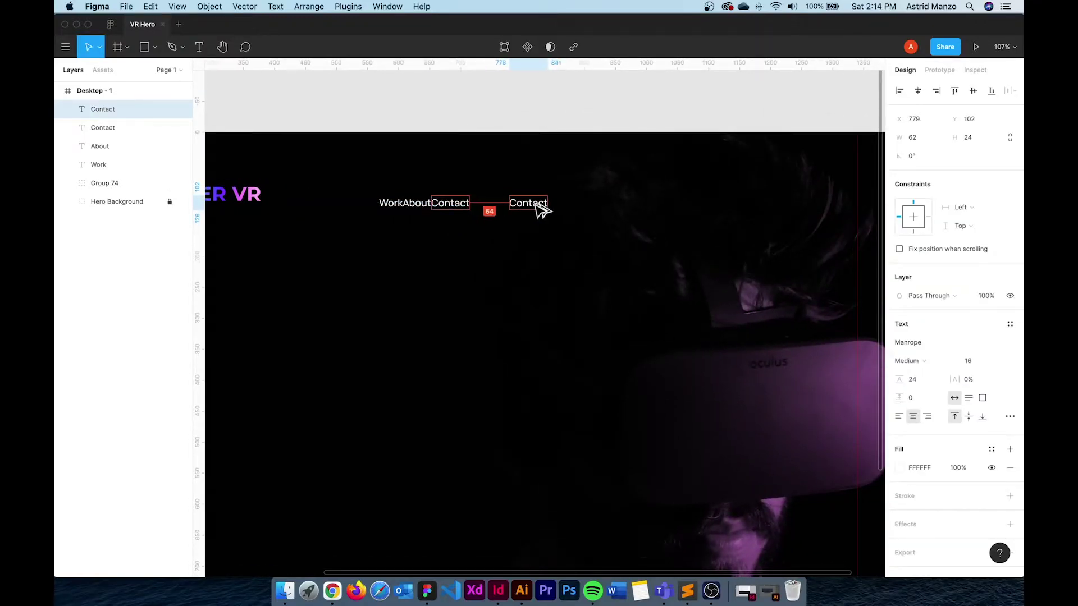
scroll(584, 210, "up", 2)
scroll(587, 215, "up", 3)
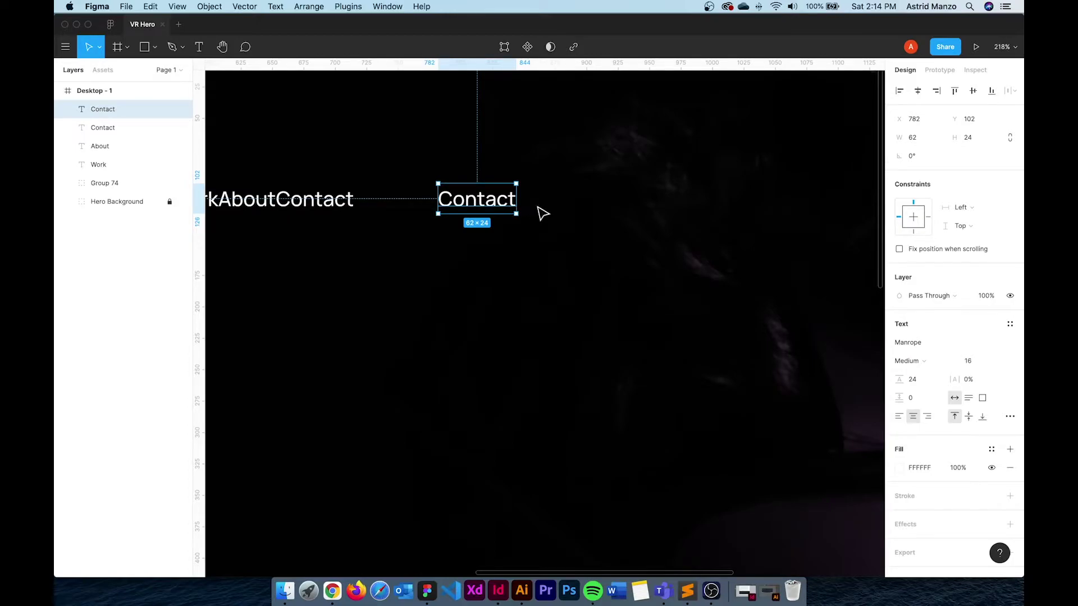
Wrap the Contact copy in auto layout with a #3D56DE fill and corner radius 50
scroll(536, 213, "up", 1)
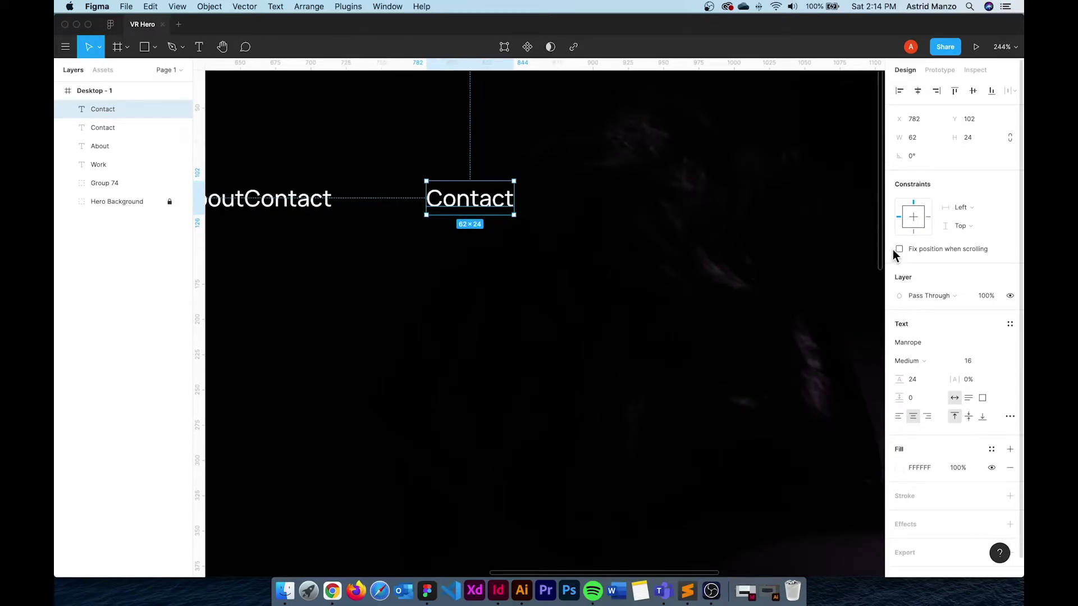
right_click(461, 209)
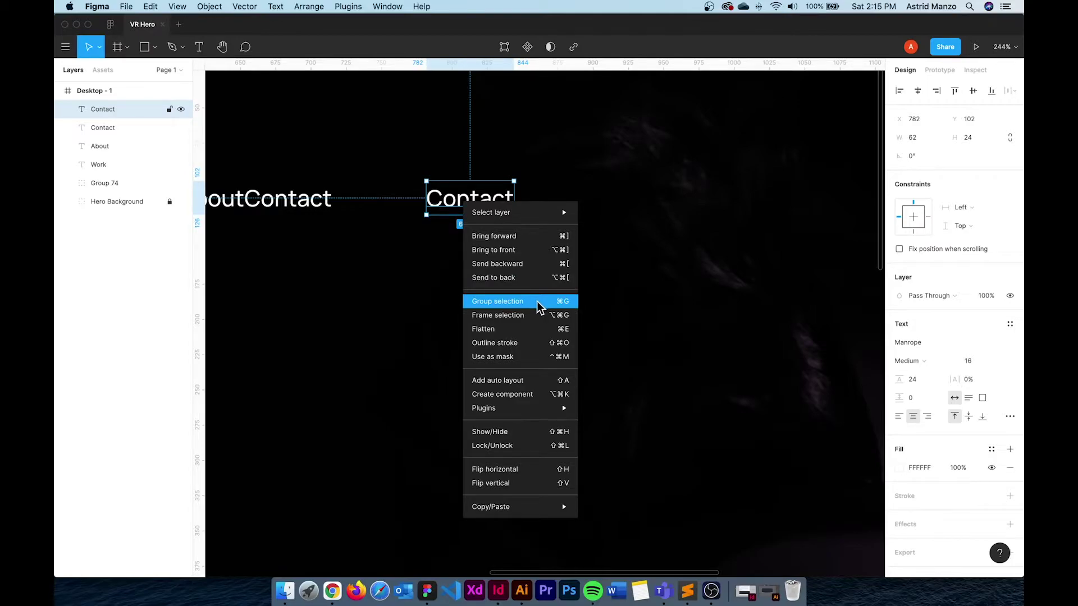
left_click(513, 381)
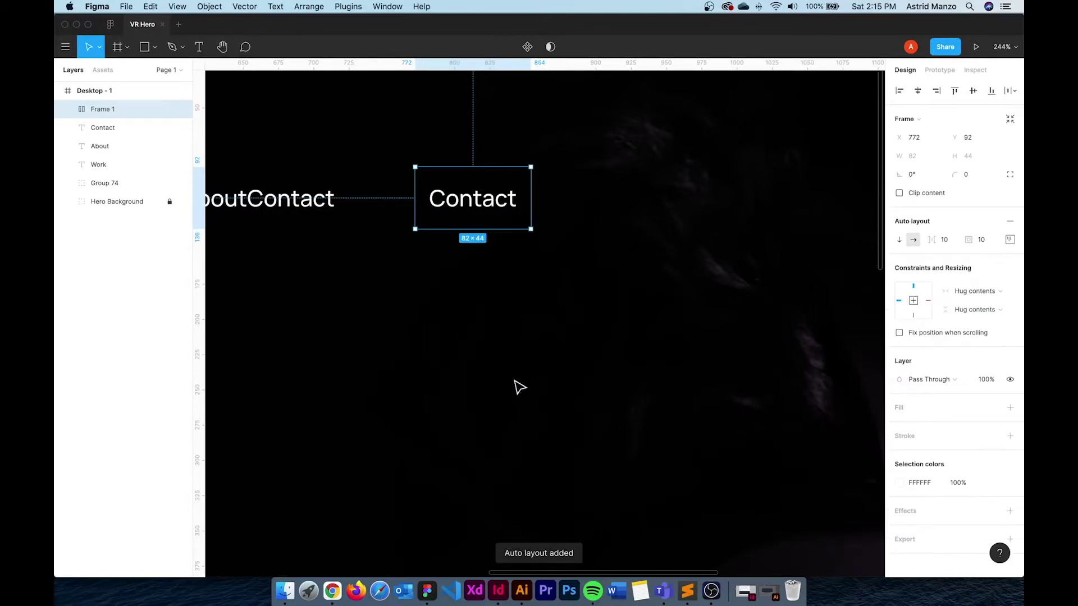
left_click(1010, 408)
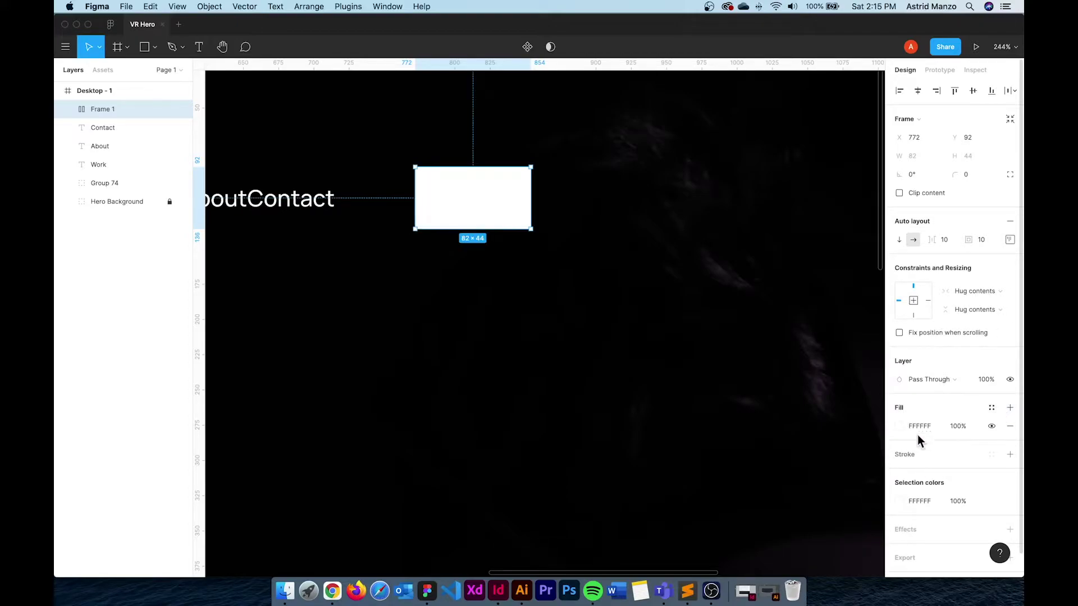
left_click(899, 427)
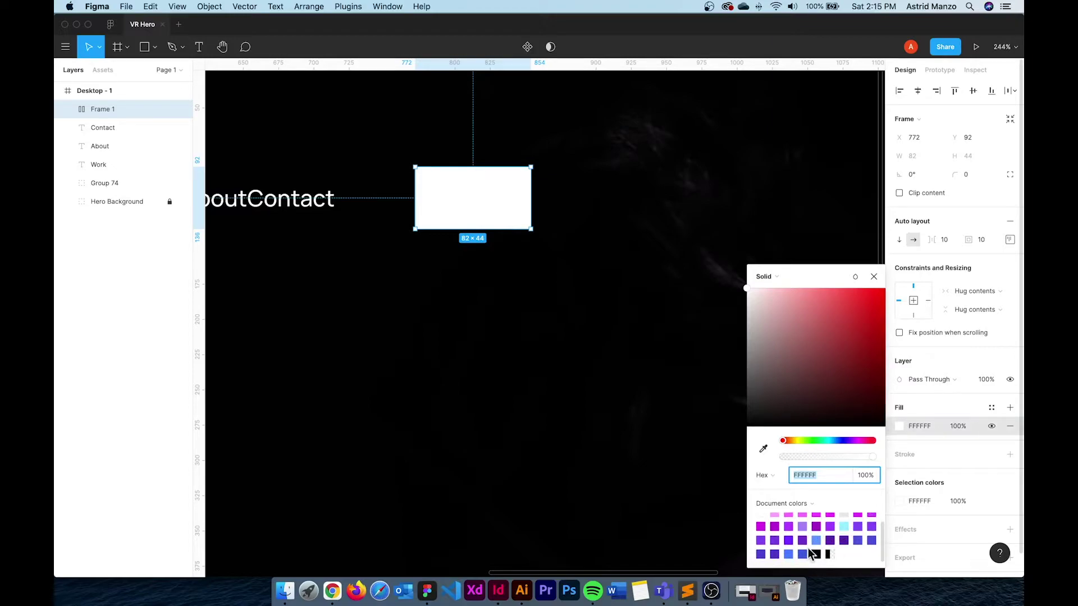
left_click(788, 554)
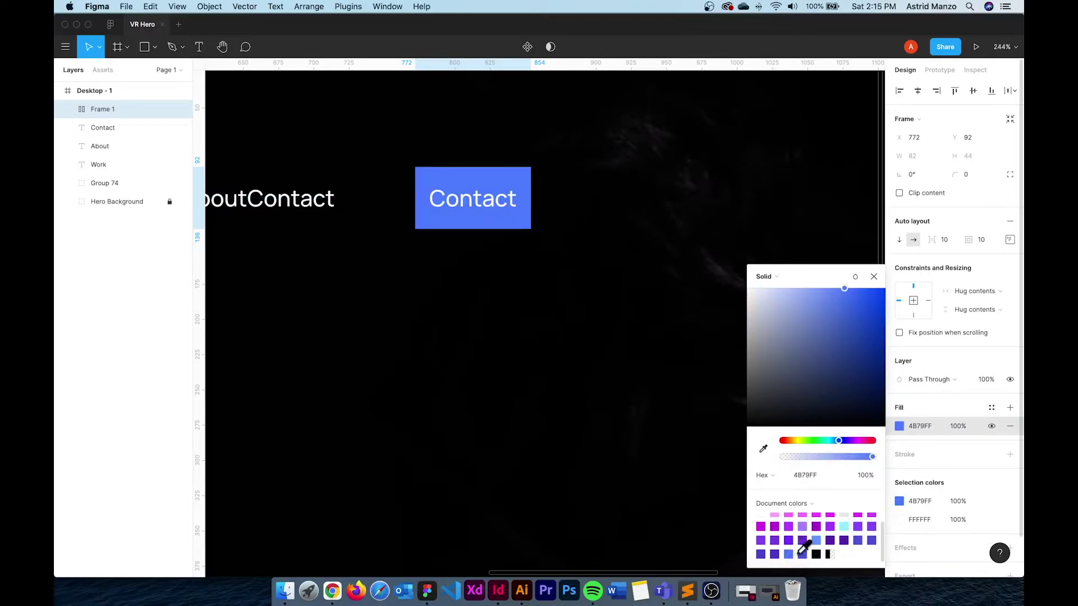
left_click(803, 554)
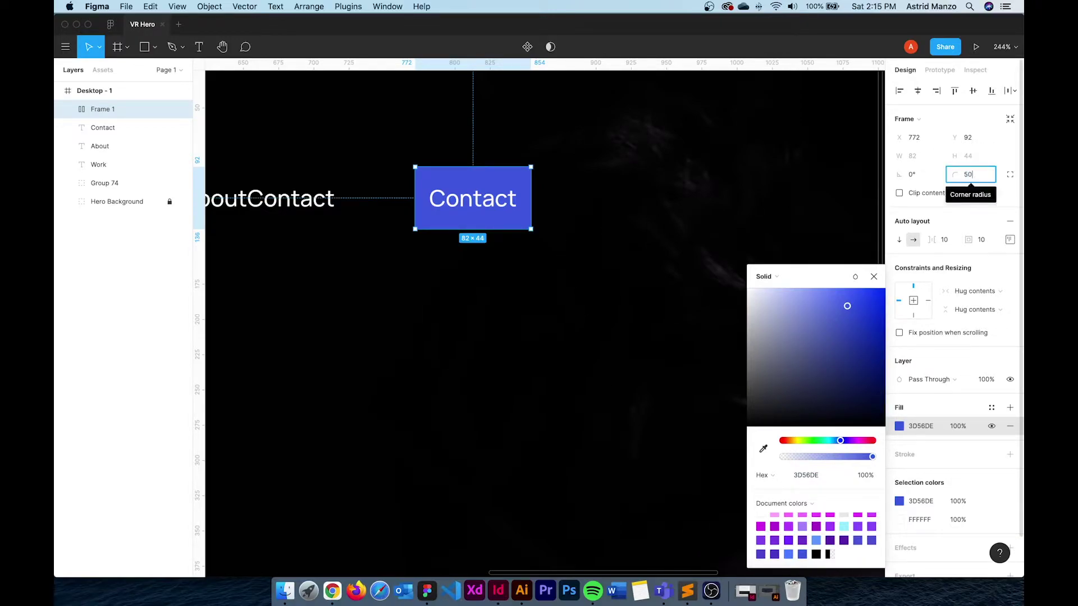
key("Return")
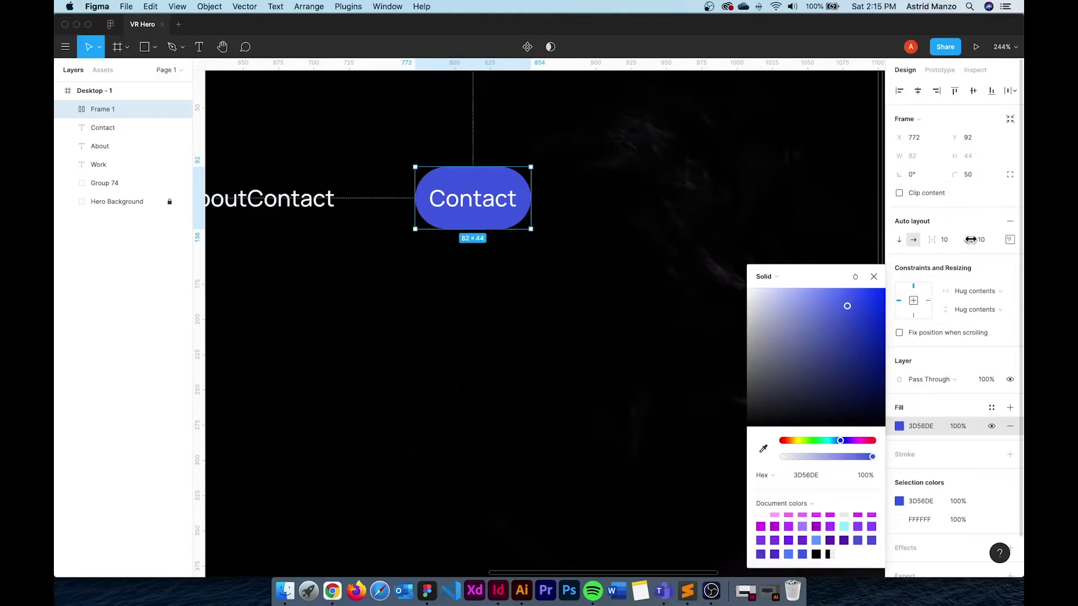
Centre the Contact label and set padding to 16 top/bottom and 32 left/right
left_click(1010, 240)
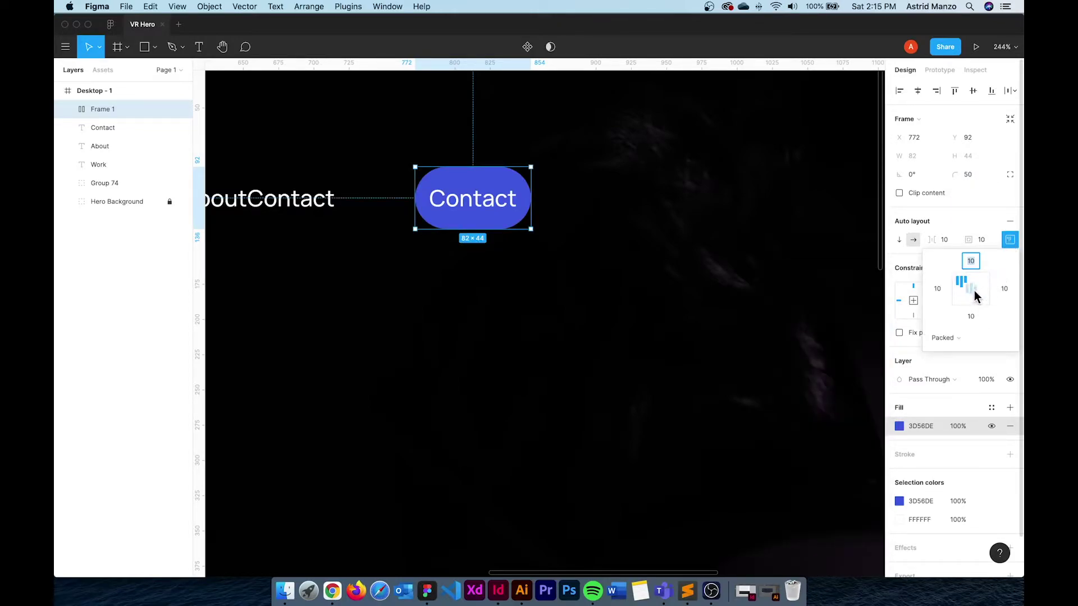
left_click(971, 293)
type("16")
left_click(938, 289)
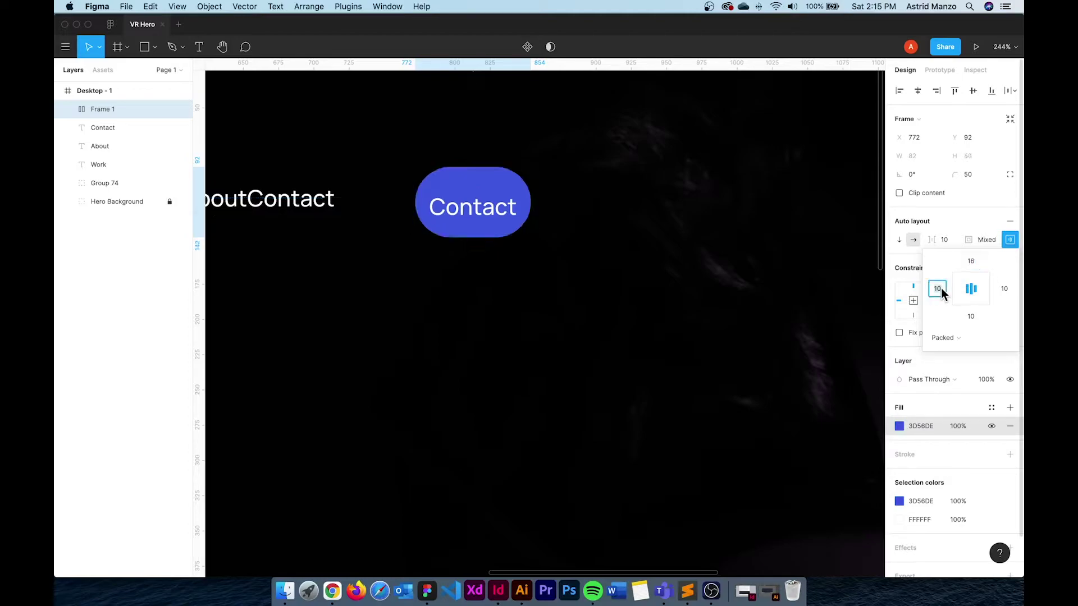
type("32")
left_click(1005, 289)
type("32")
left_click(975, 316)
type("16")
key("Return")
Reduce the button's top and bottom padding to 8
left_click(971, 263)
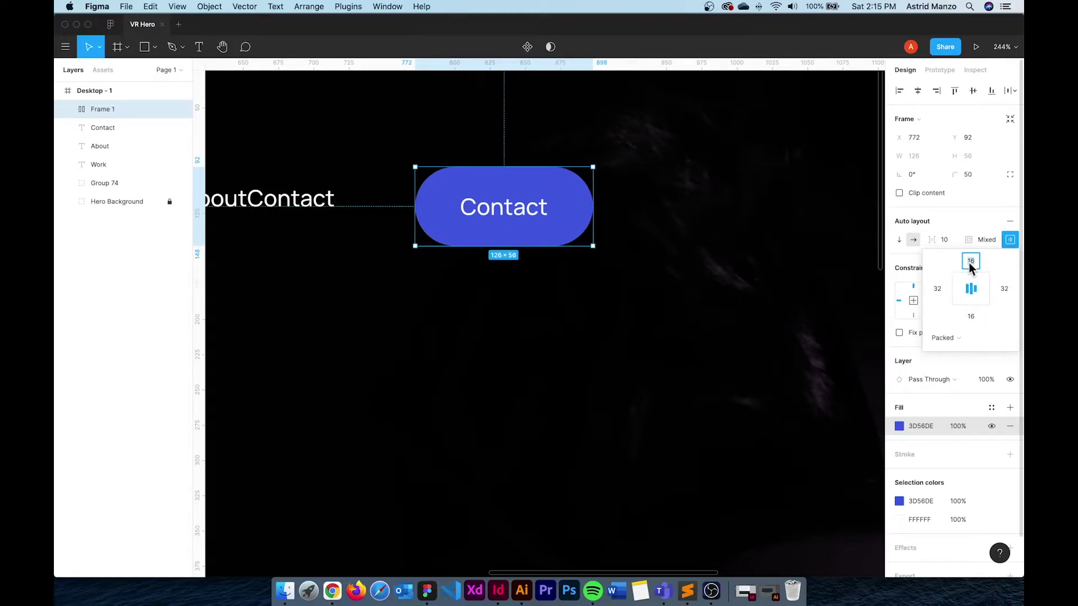
type("8")
left_click(972, 316)
type("8")
left_click(937, 289)
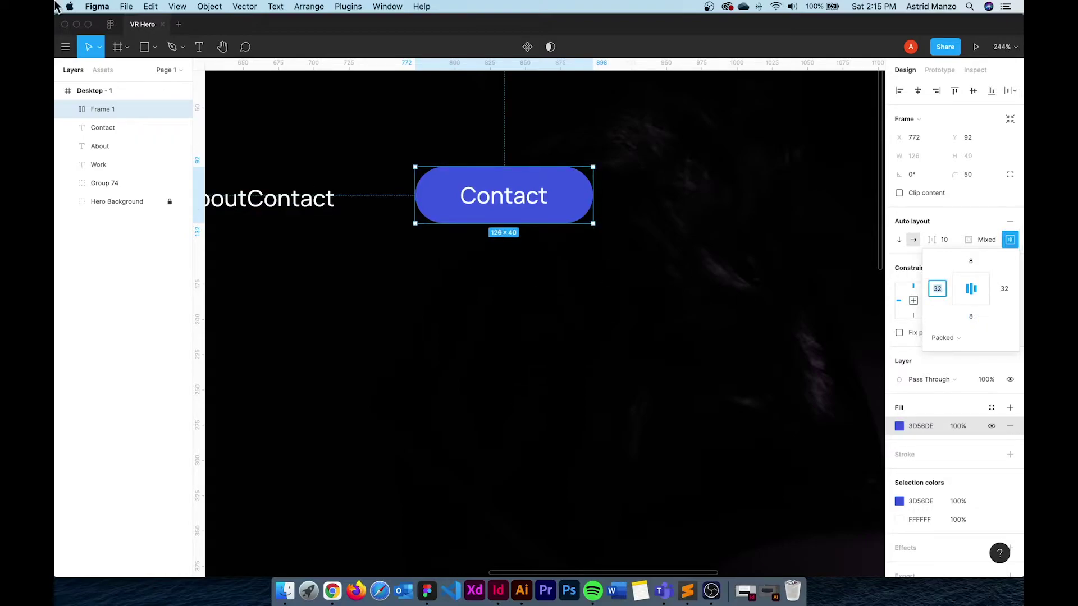
Paste a lock icon loose on the canvas, then delete it
key("Return")
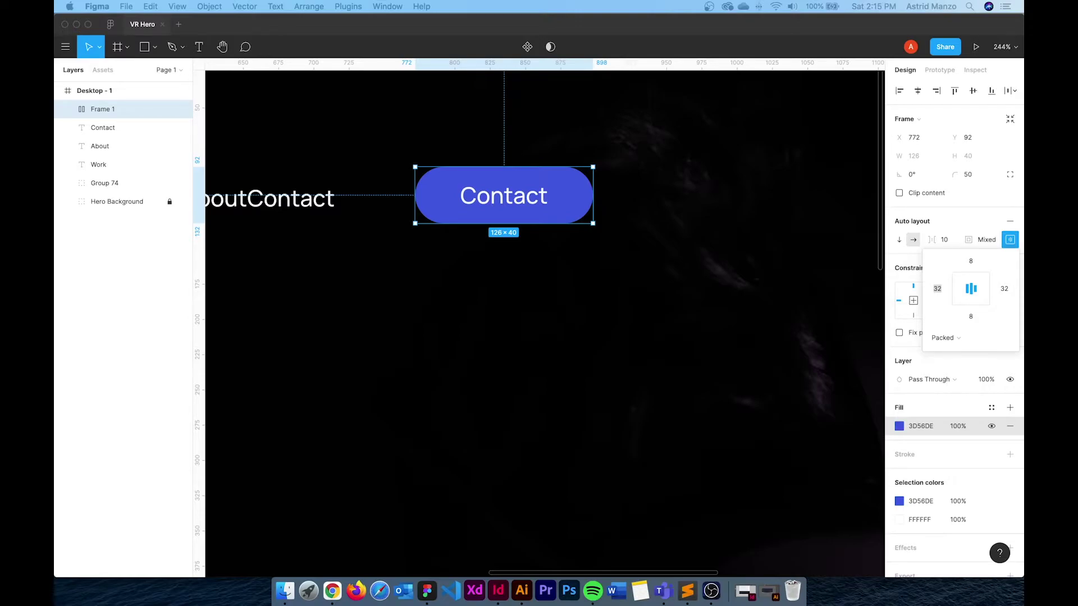
double_click(535, 207)
left_click(577, 299)
key("super+v")
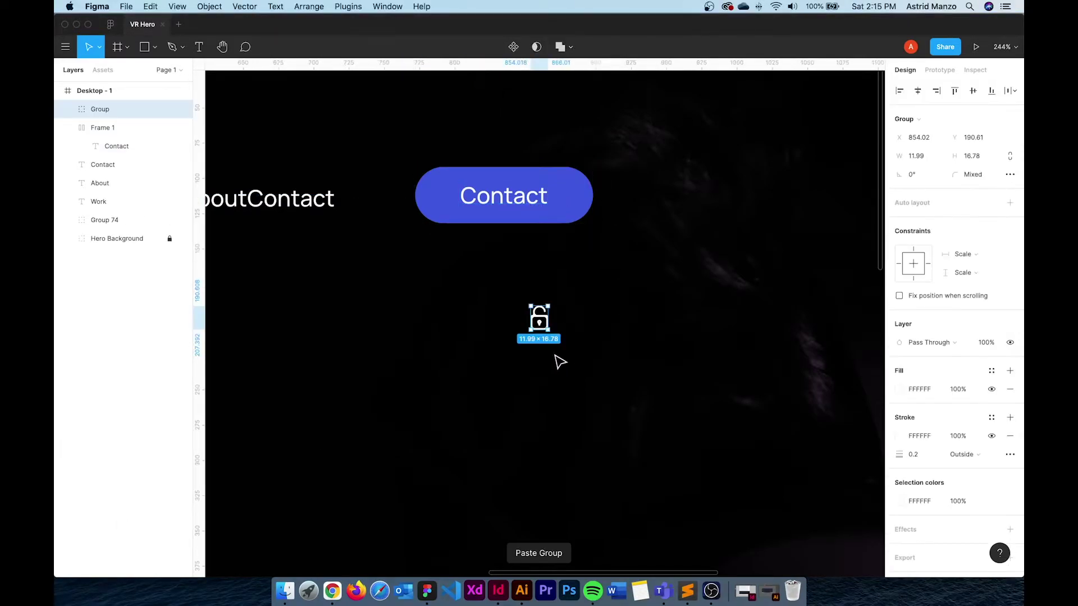
left_click(592, 275)
left_click(545, 327)
key("Delete")
Paste the lock icon into the Contact button after the text and set item spacing to 8
left_click(543, 198)
left_click(543, 201)
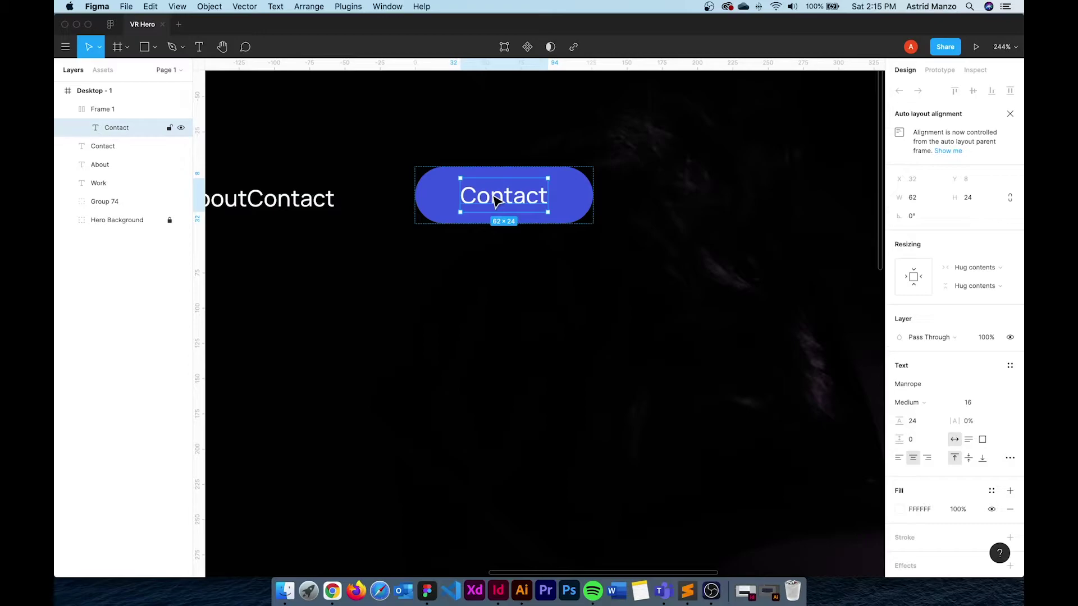
key("super+v")
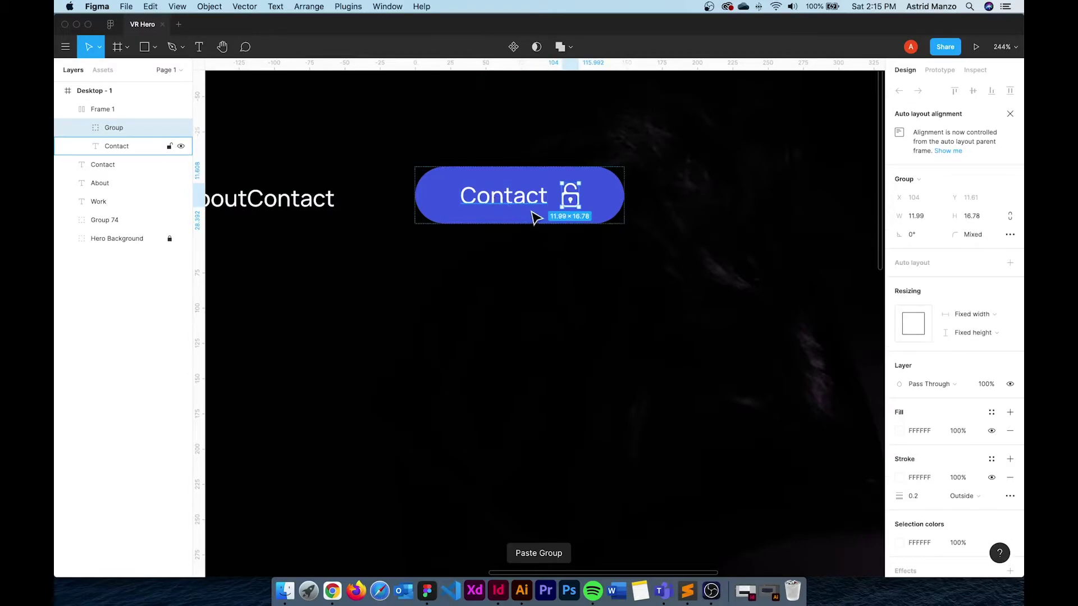
left_click(549, 234)
left_click(549, 217)
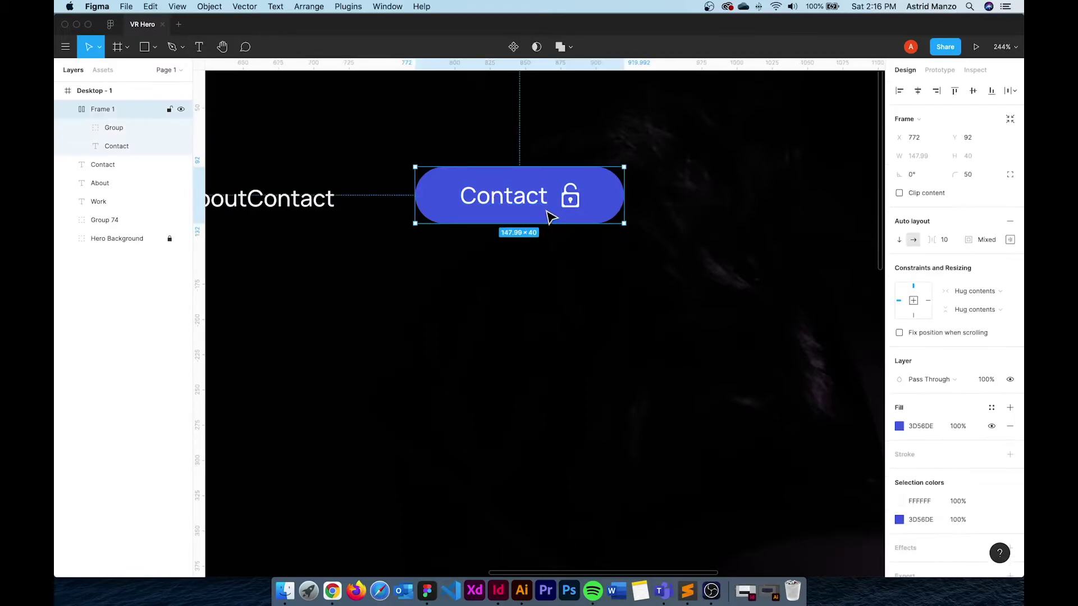
left_click(946, 239)
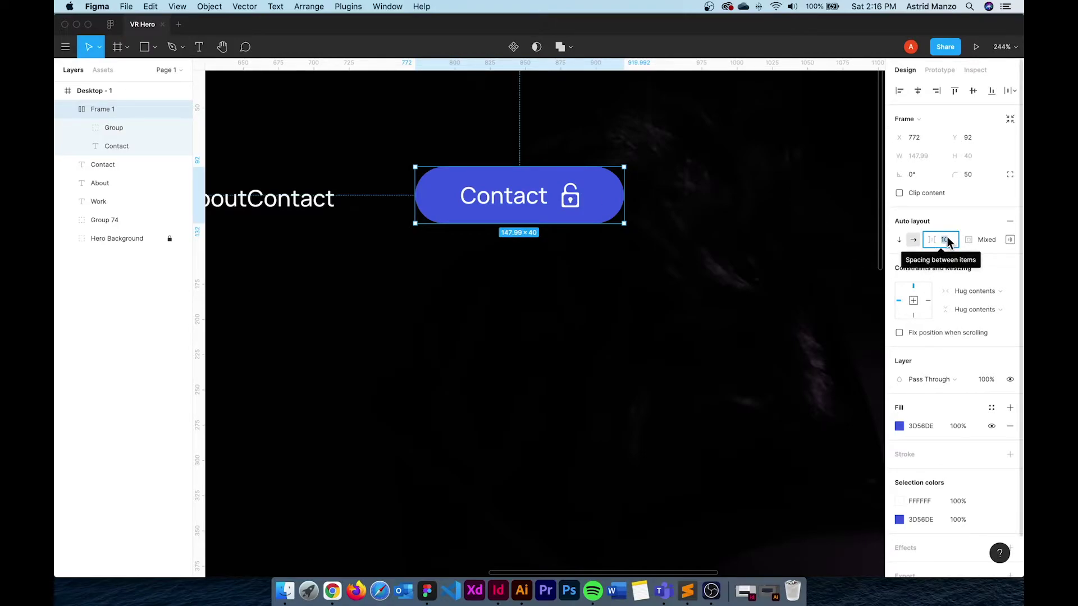
type("8")
key("Return")
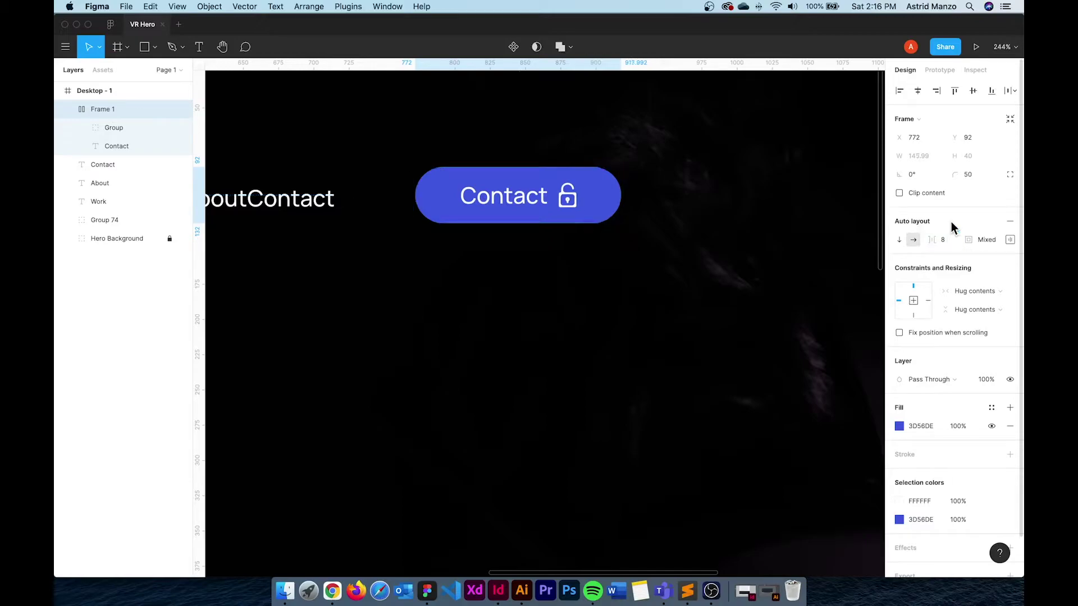
Alt-drag a copy of the Contact button to the right of the original
left_click(582, 286)
left_click_drag(609, 272, 443, 272)
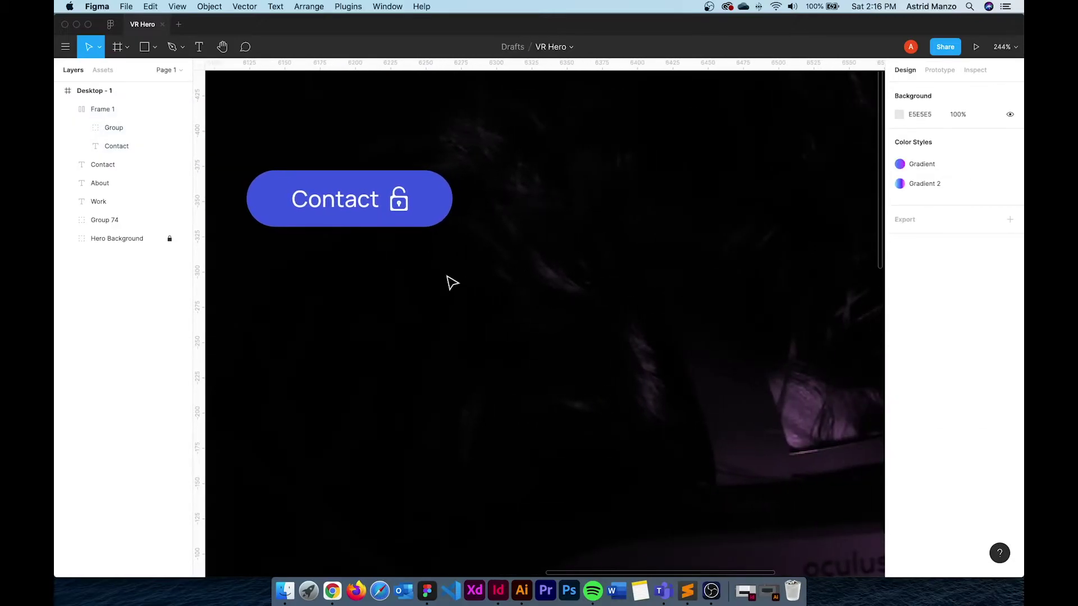
left_click(353, 215)
left_click_drag(348, 211, 549, 212)
left_click(555, 279)
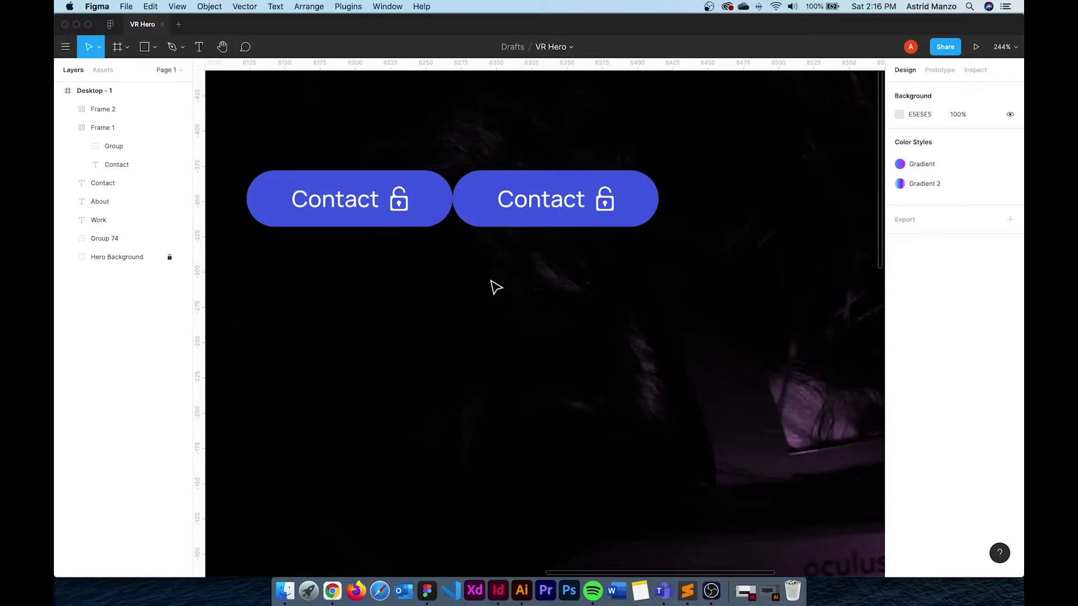
Change the first button's label from Contact to 'Client Access'
key("t")
double_click(347, 201)
type("C")
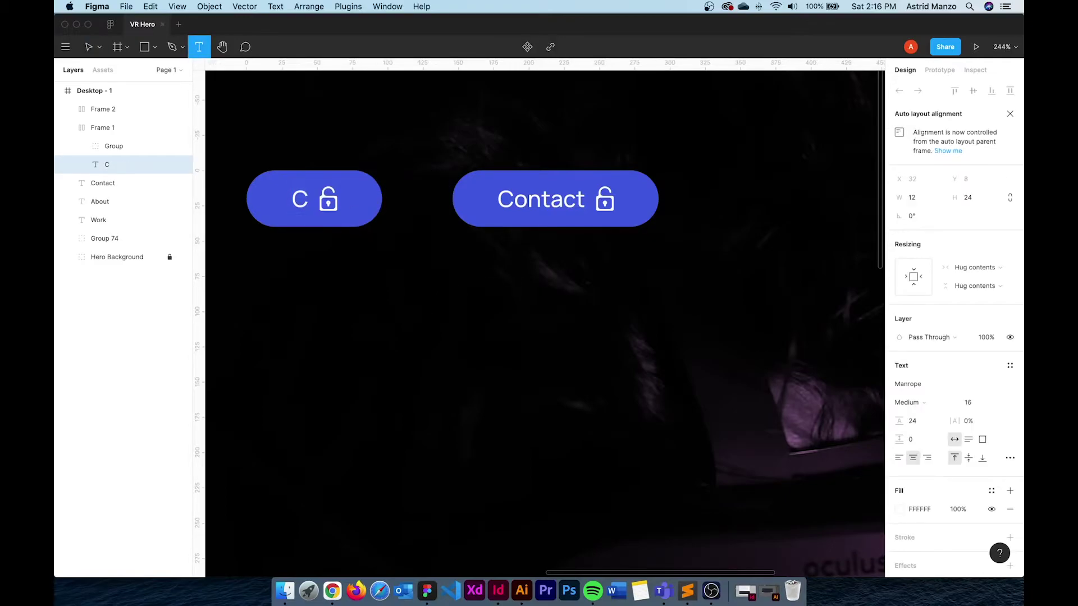
type("lient acc")
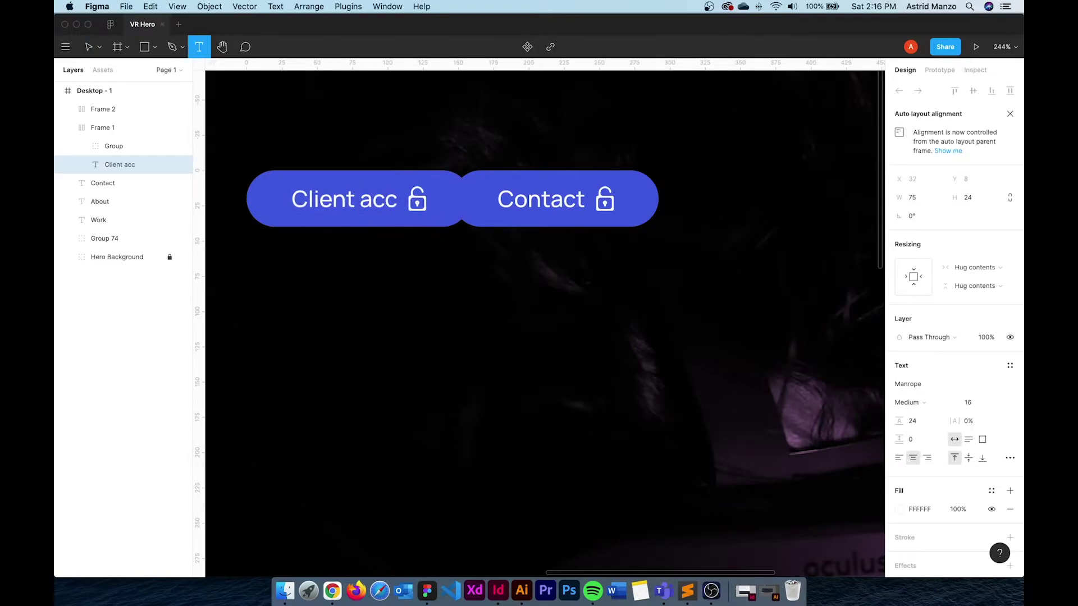
type("e")
key("BackSpace")
key("BackSpace")
key("BackSpace")
key("BackSpace")
key("BackSpace")
type("Access")
key("Escape")
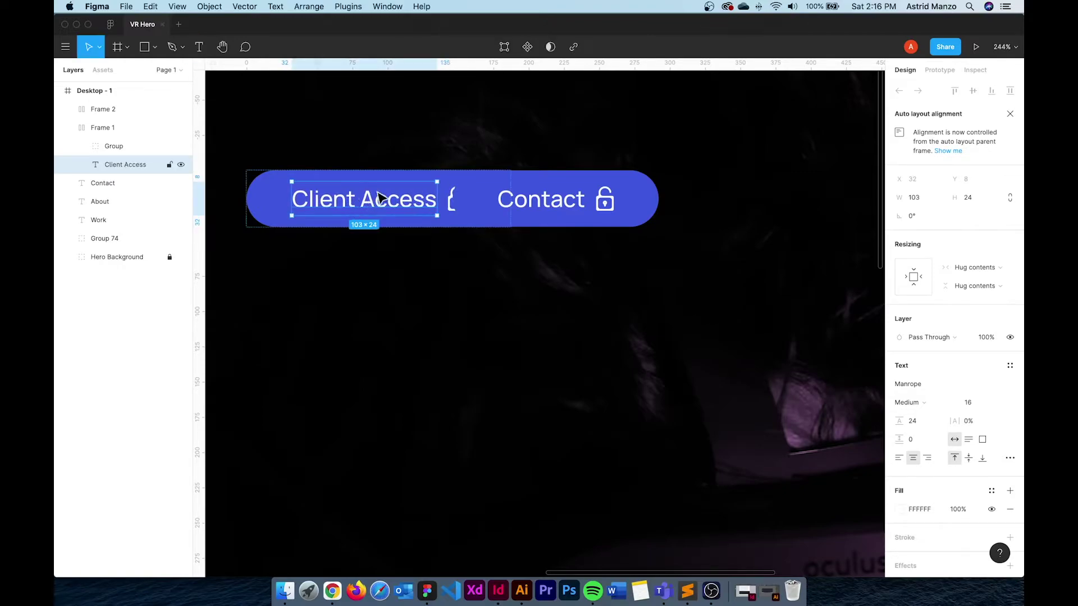
key("Escape")
left_click_drag(382, 188, 397, 188)
left_click(508, 310)
scroll(508, 305, "right", 2)
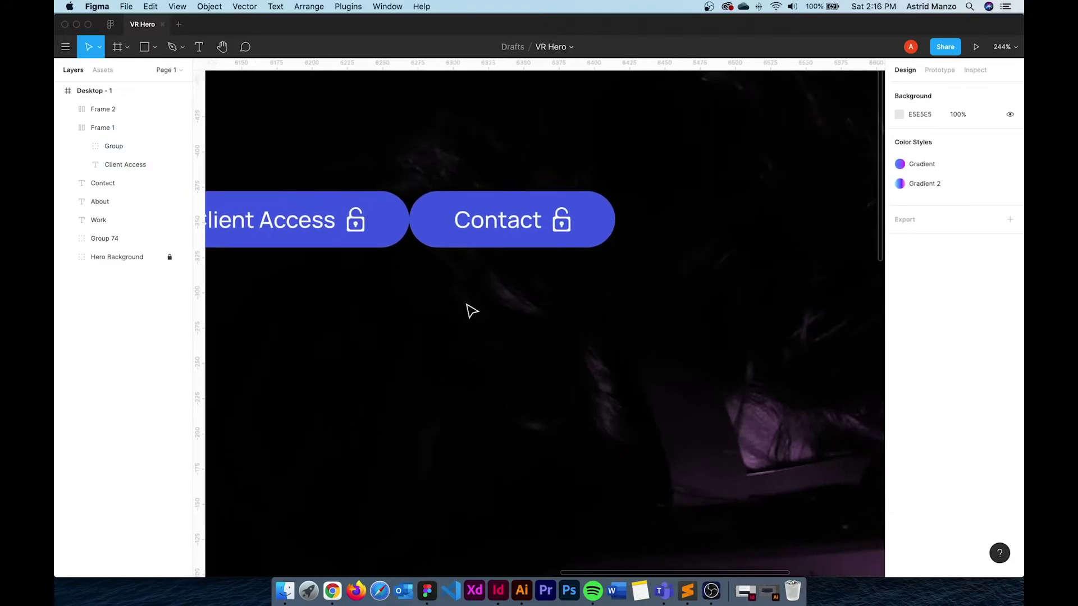
key("t")
double_click(493, 224)
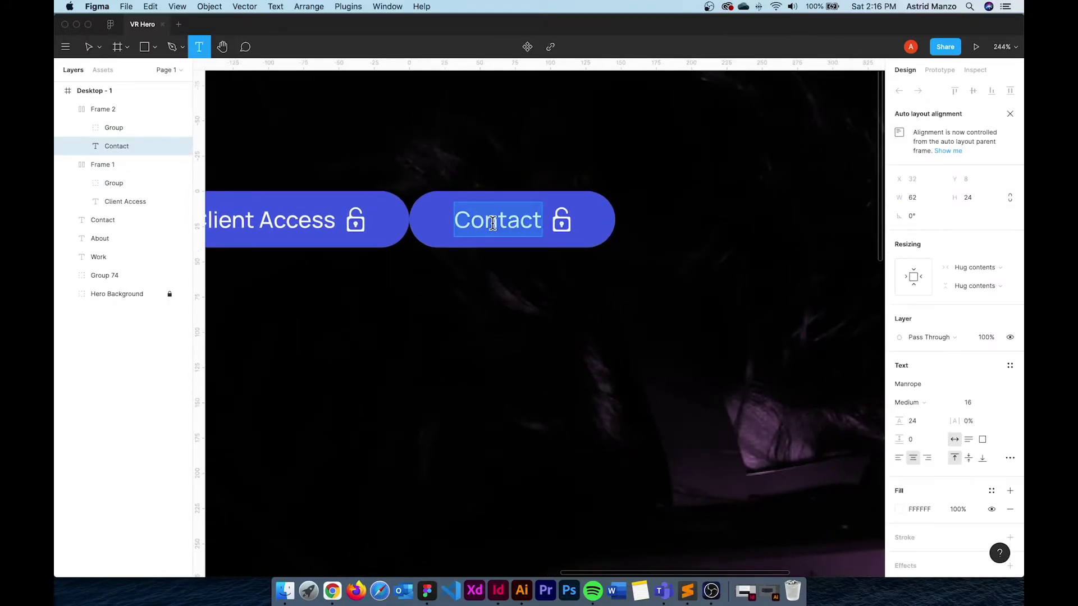
type("*)")
key("BackSpace")
key("BackSpace")
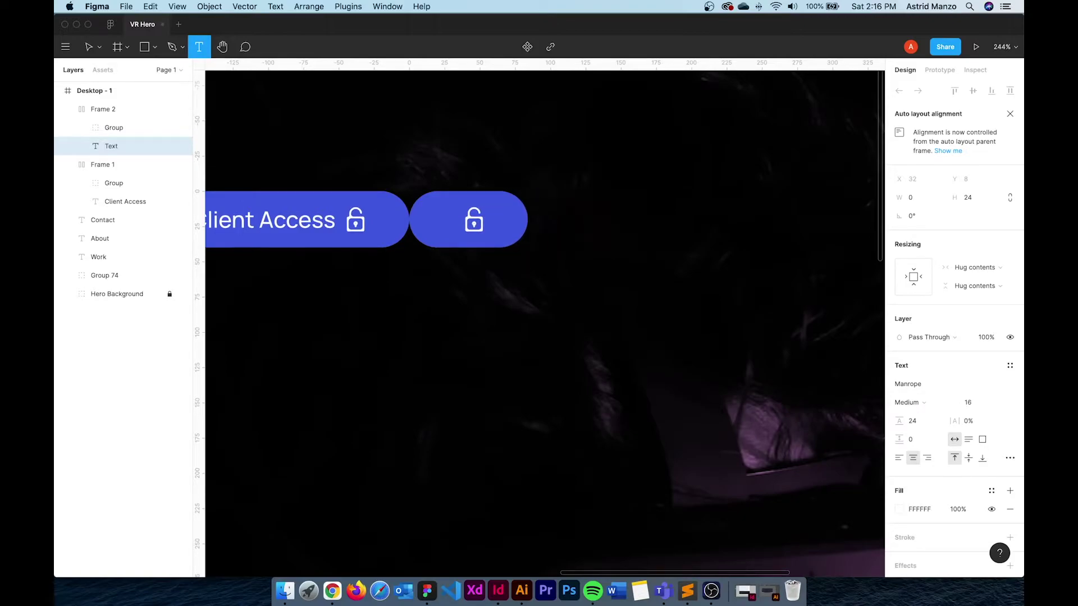
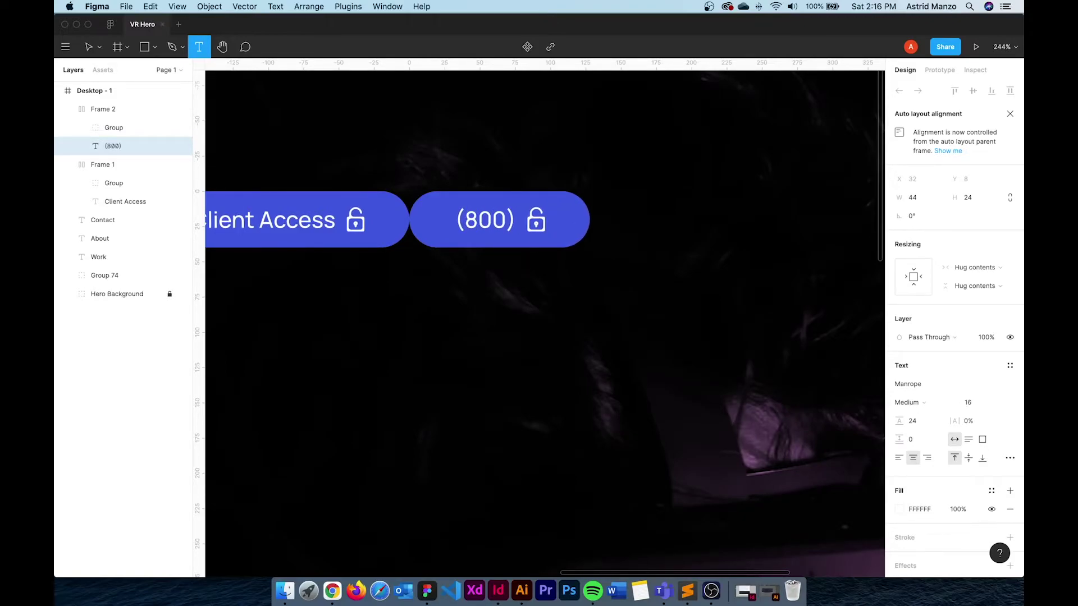
key("Right")
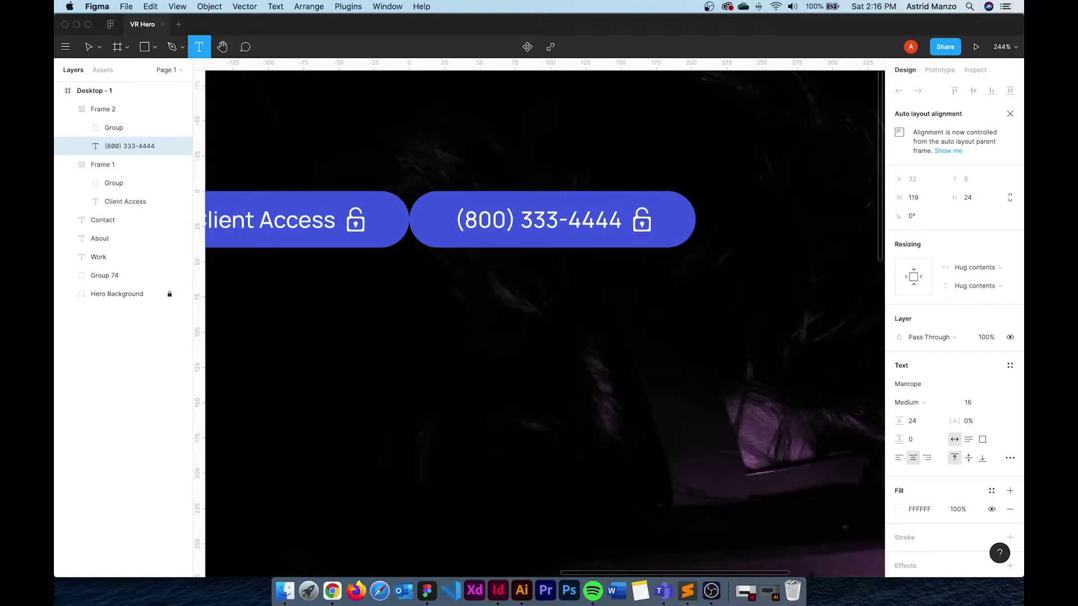
key("Escape")
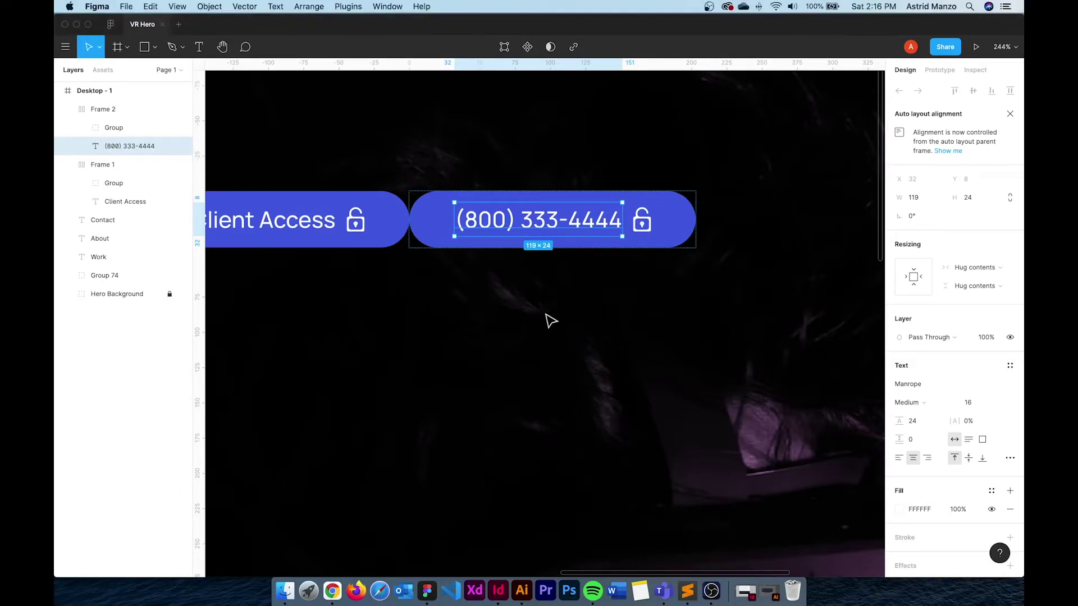
left_click(498, 335)
Delete the lock icon and paste the Mobile icon after the phone number
key("super+v")
key("Escape")
double_click(643, 223)
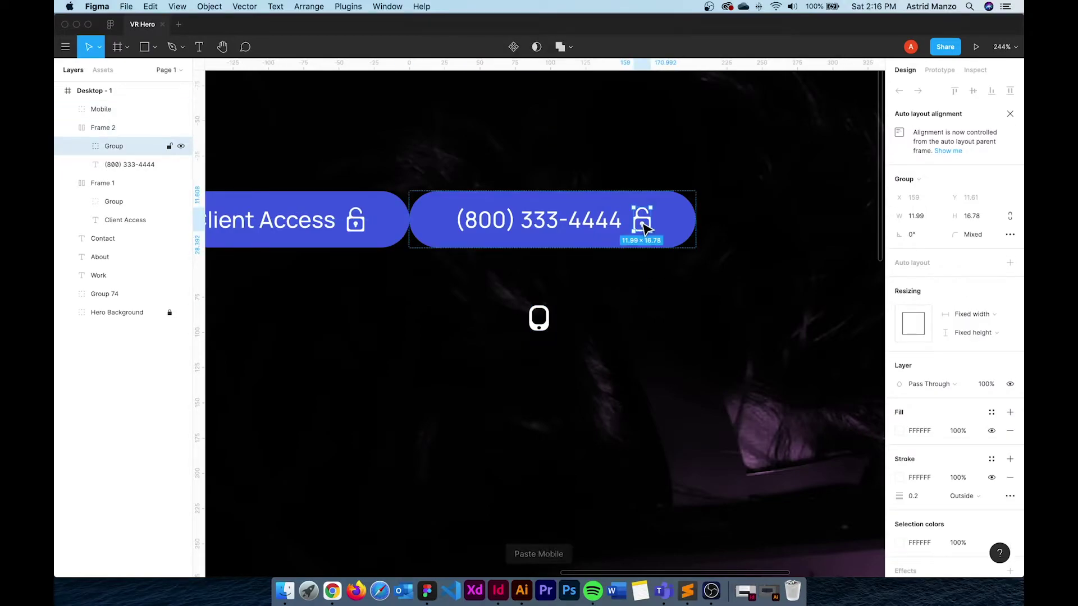
key("Delete")
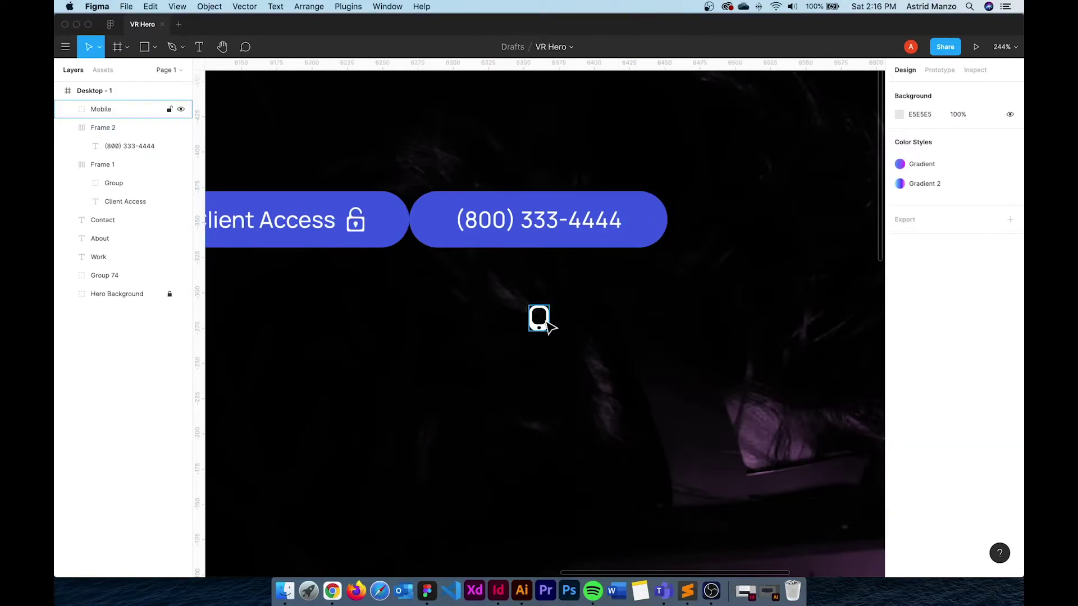
left_click(540, 321)
key("Delete")
double_click(615, 224)
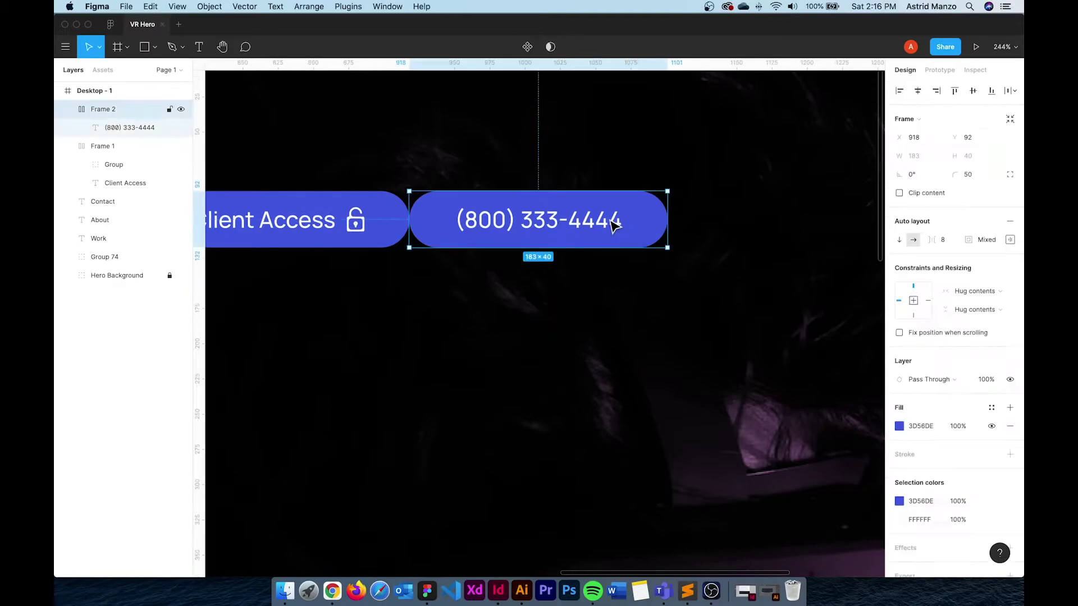
key("super+v")
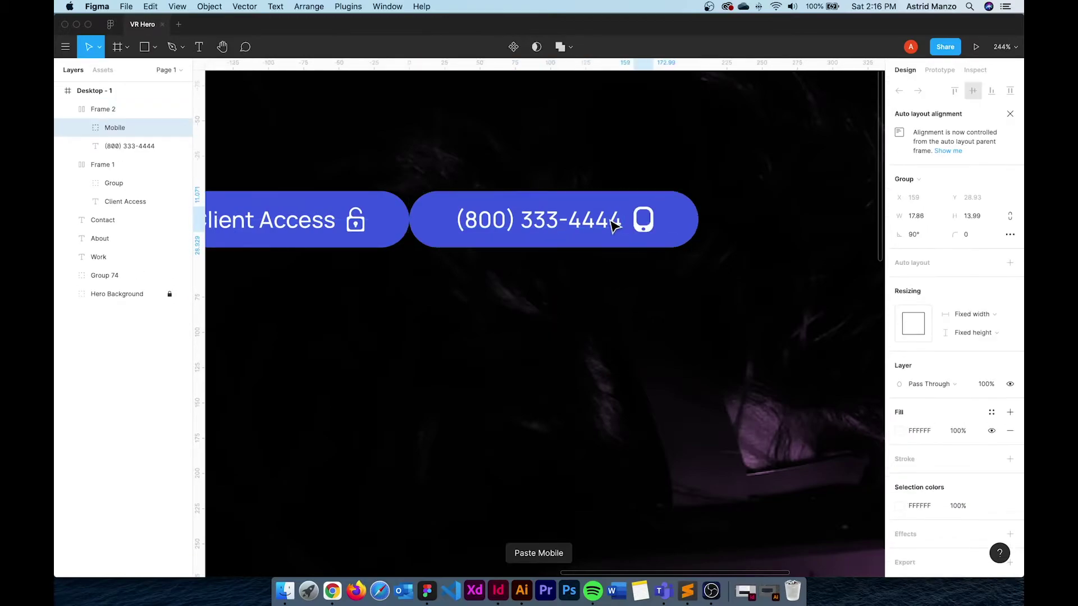
key("Escape")
left_click(621, 208)
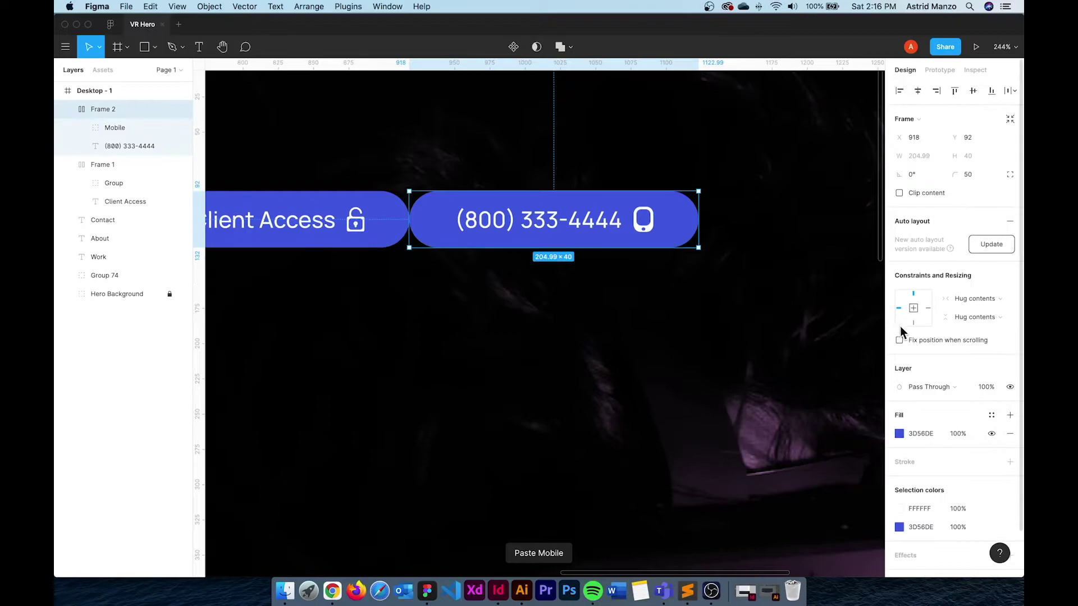
left_click(528, 305)
left_click(489, 204)
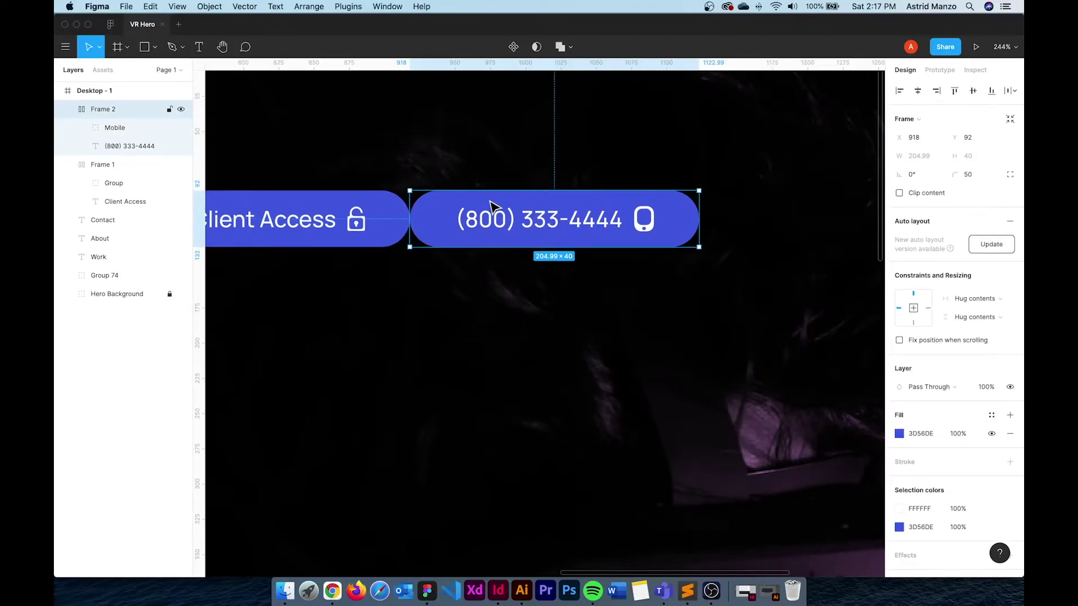
Update the phone button's auto layout, drop its blue fill, and add a 2 px #F96BFF stroke
left_click(991, 246)
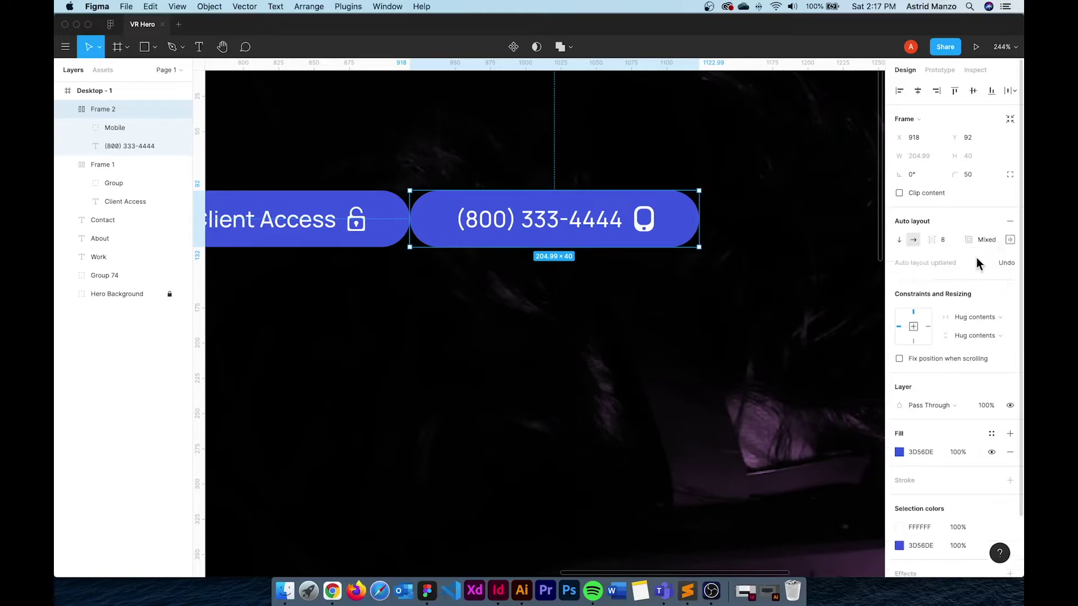
left_click(1009, 454)
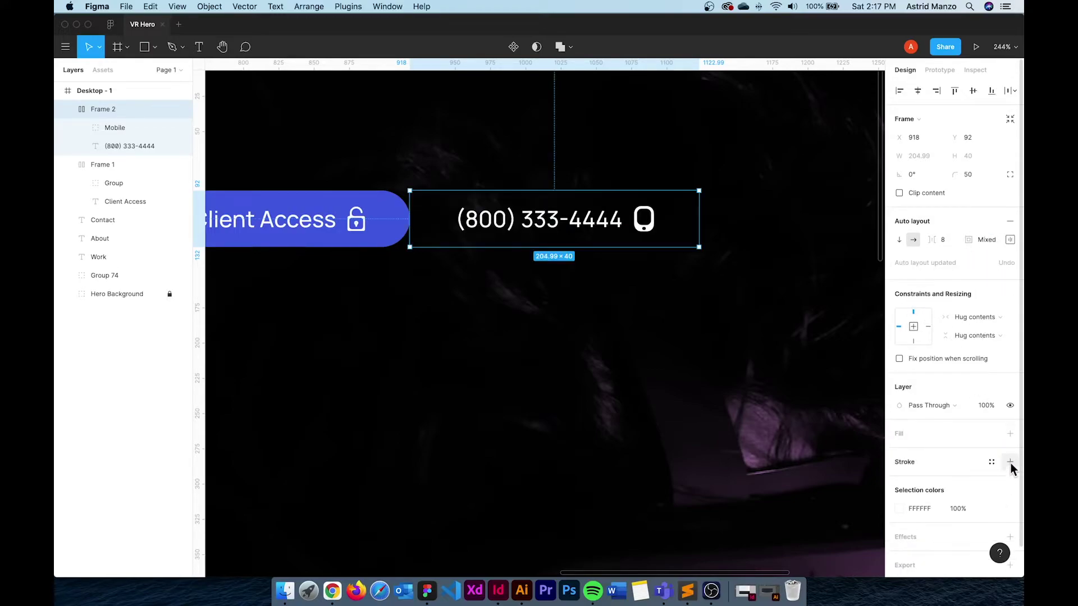
left_click(1011, 462)
left_click(899, 481)
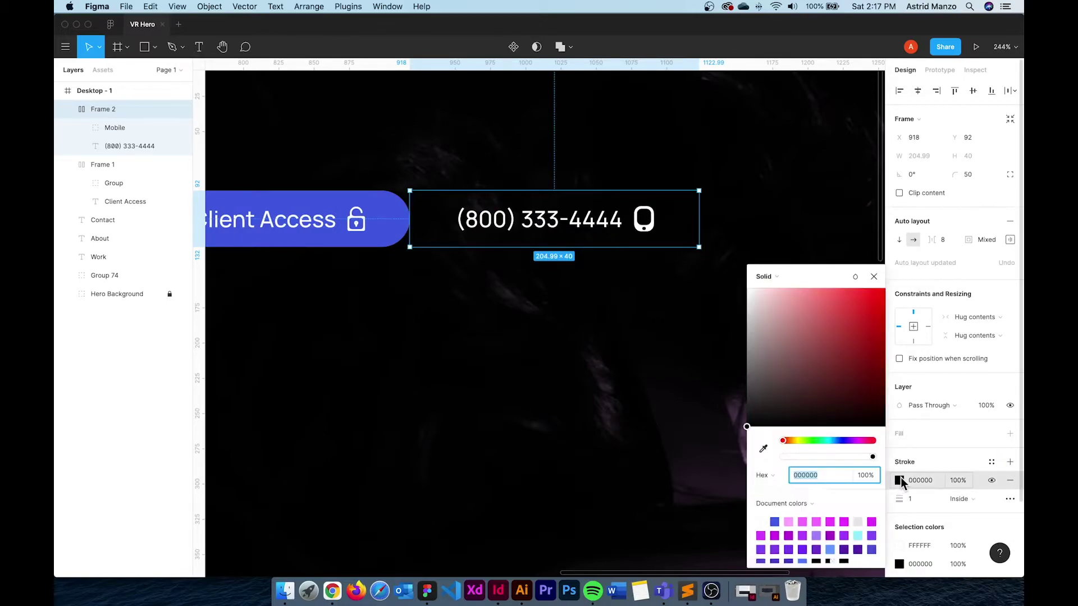
left_click(803, 521)
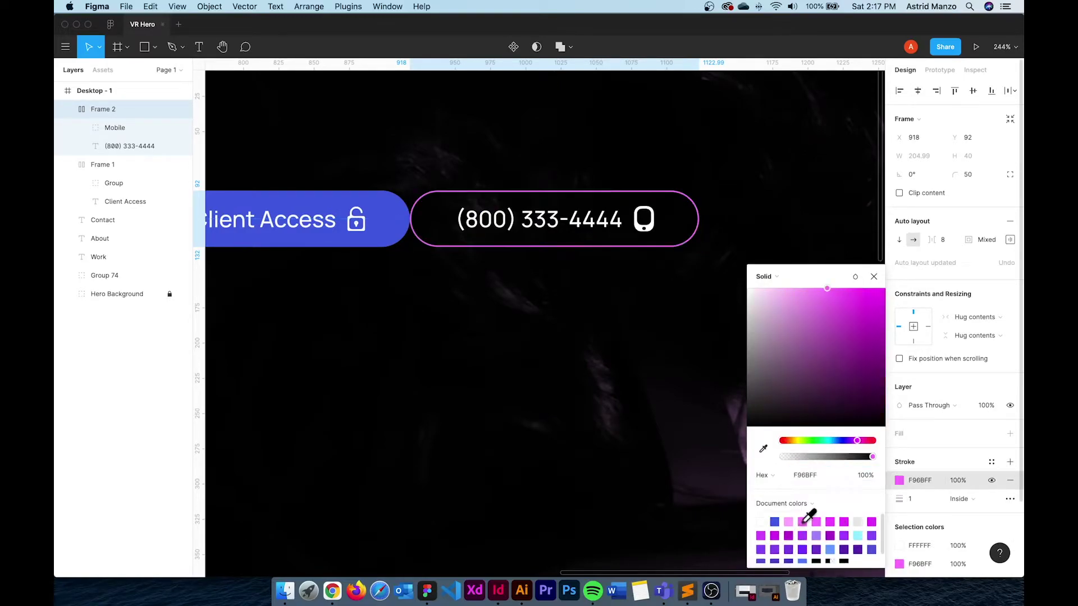
left_click(915, 499)
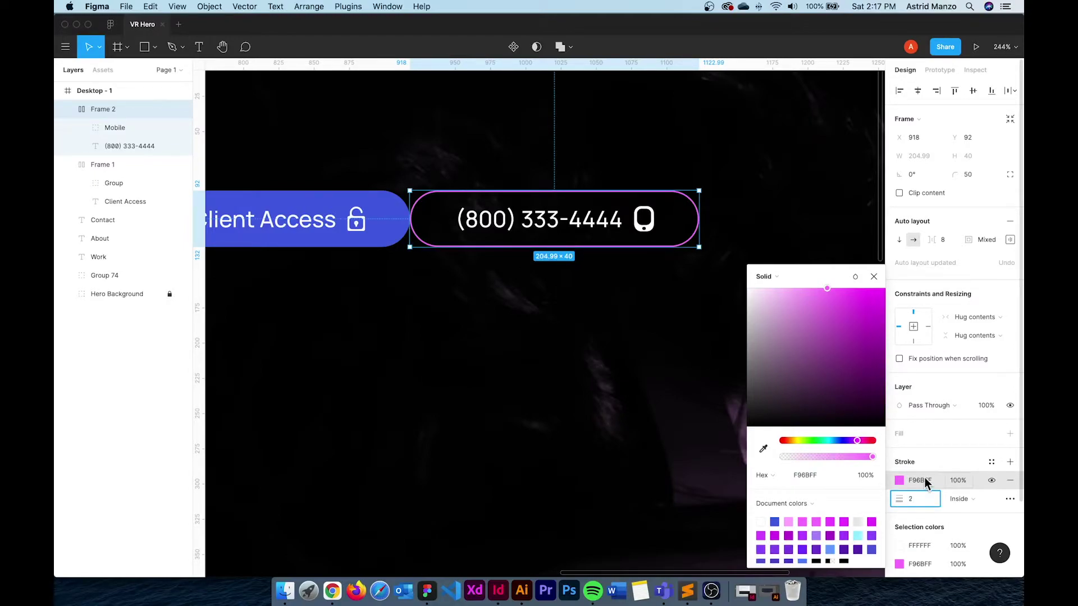
type("2")
key("Return")
scroll(564, 219, "down", 1)
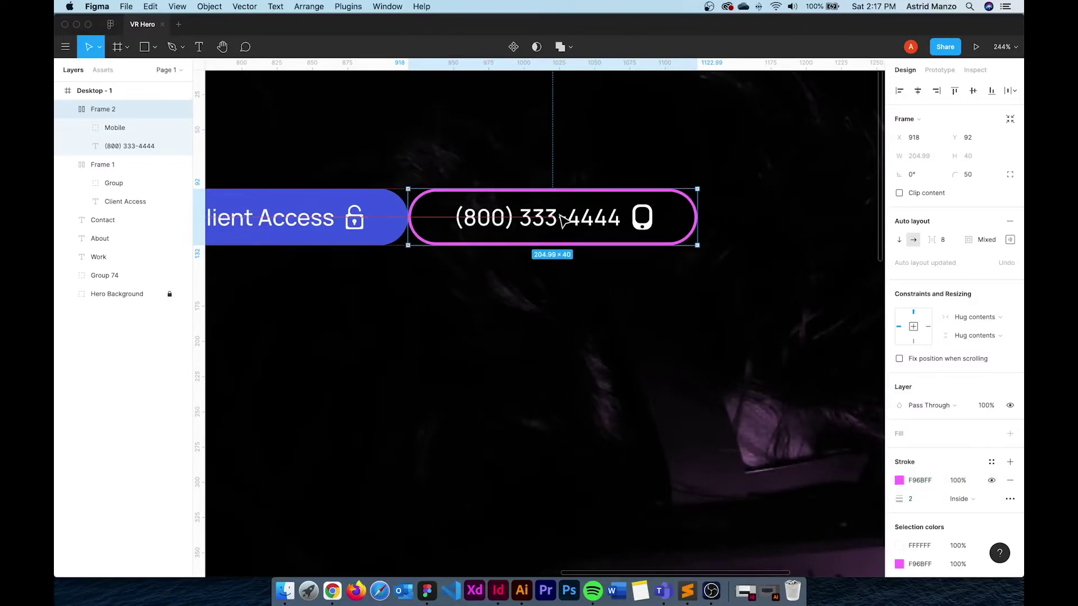
scroll(579, 221, "left", 2)
left_click(645, 343)
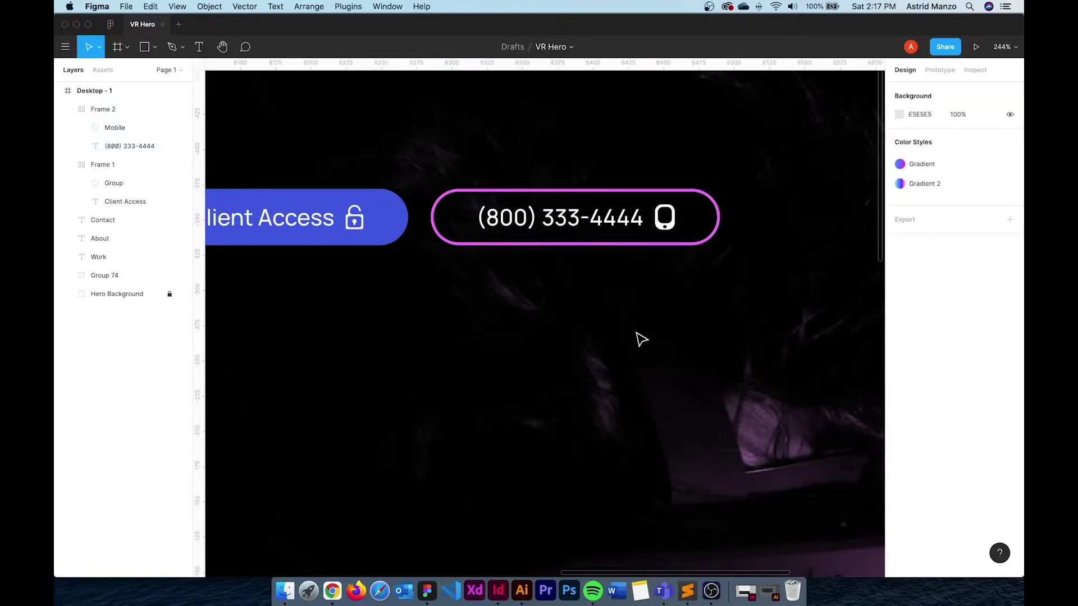
Move the Client Access button right against the phone button
scroll(642, 340, "down", 6, "ctrl")
left_click(551, 242)
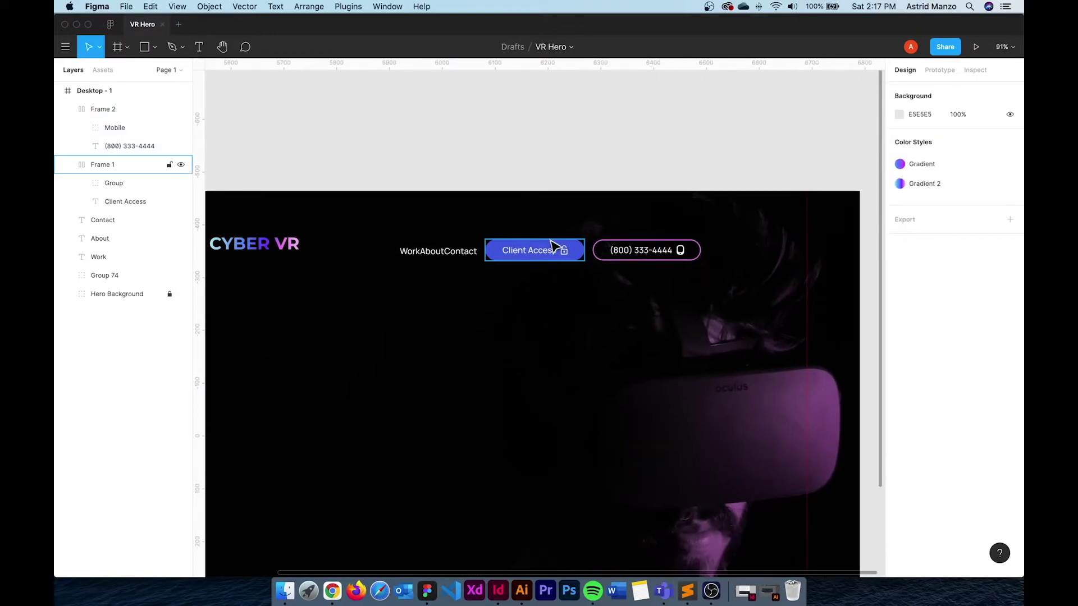
left_click(534, 313)
left_click_drag(534, 313, 634, 280)
scroll(794, 308, "down", 3)
left_click_drag(794, 308, 711, 309)
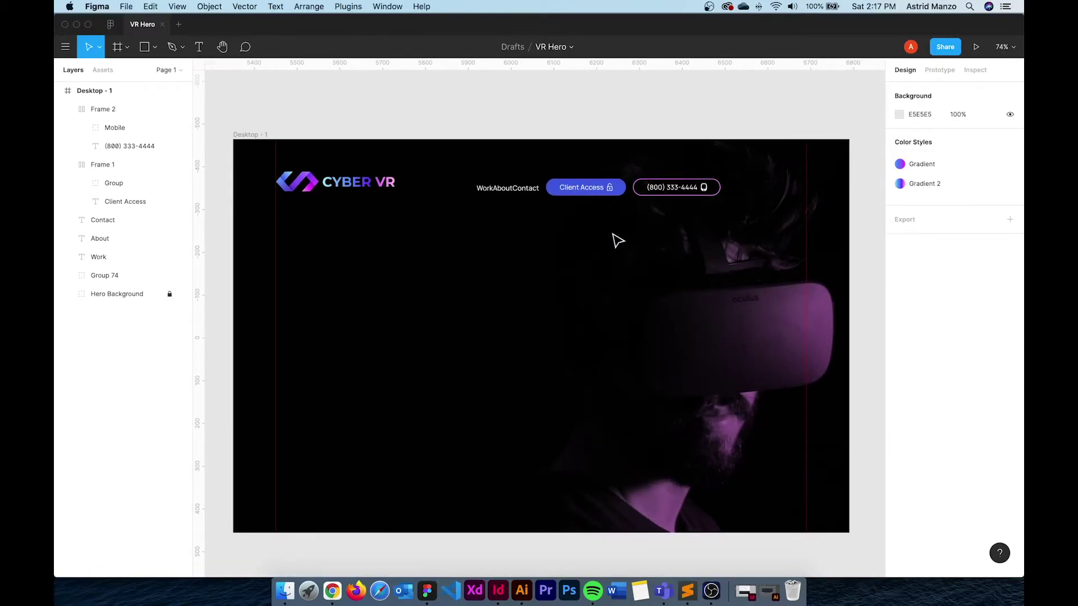
scroll(623, 219, "up", 5)
left_click(580, 175)
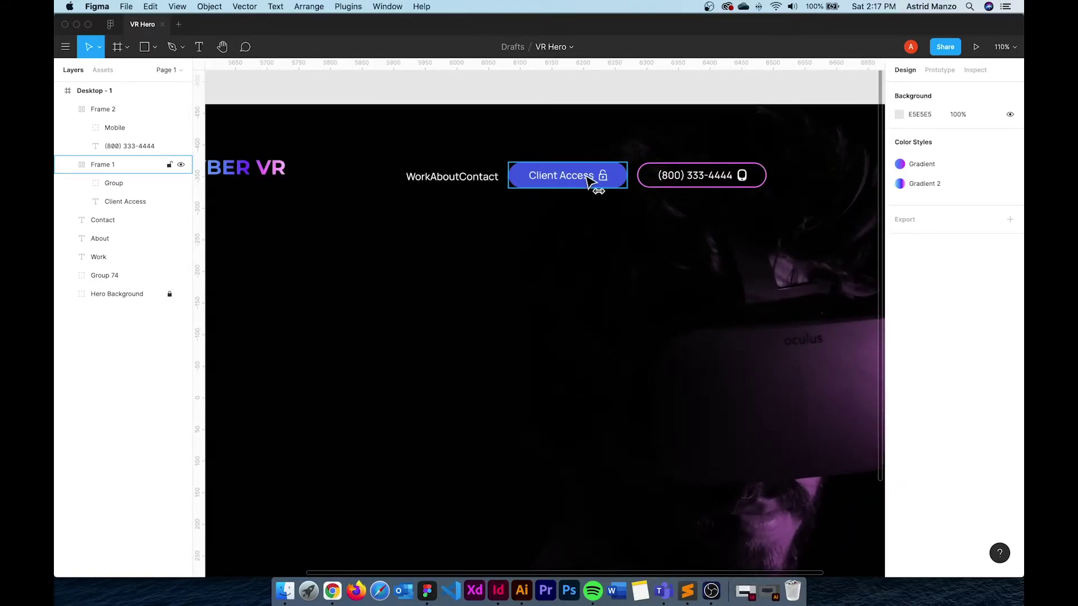
left_click_drag(590, 183, 602, 183)
left_click(489, 260)
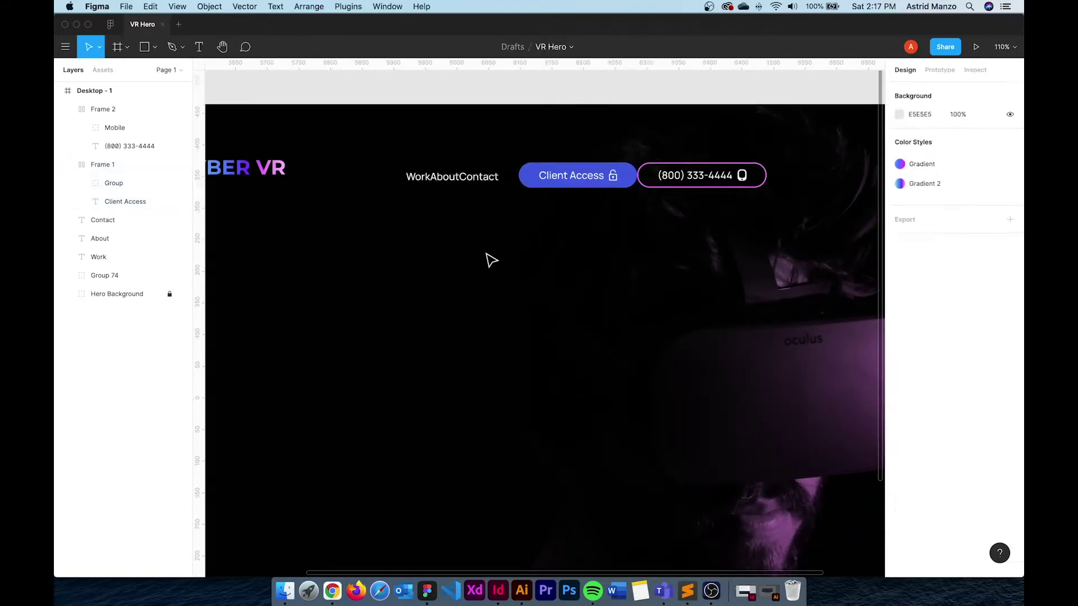
Shift the Work, About and Contact links, then align all header items on vertical centres
left_click_drag(430, 189, 503, 187)
scroll(534, 241, "down", 3)
left_click_drag(525, 277, 560, 306)
left_click_drag(777, 296, 220, 191)
left_click(973, 90)
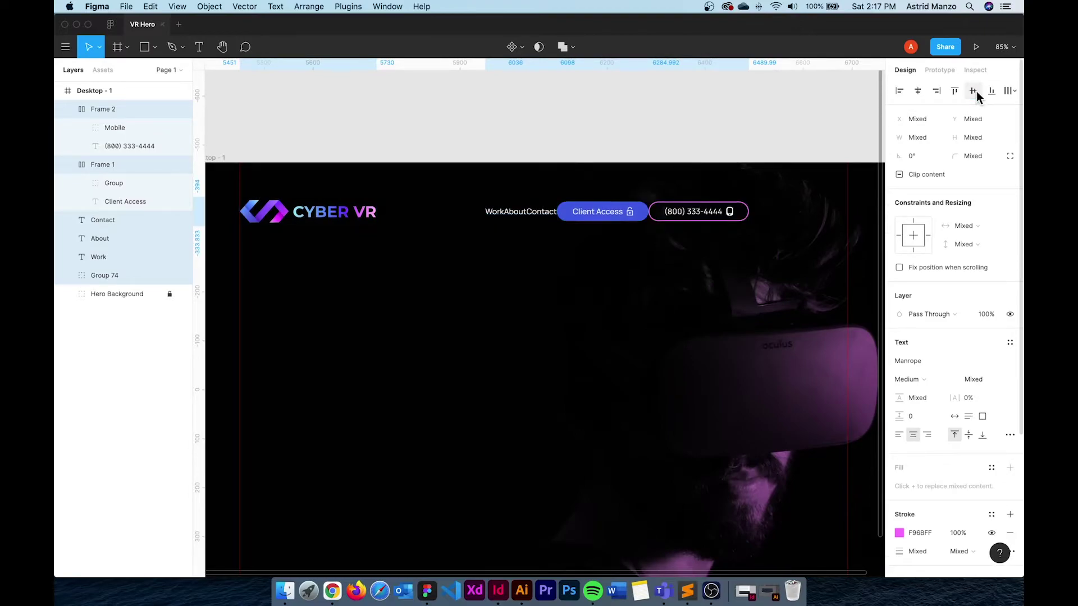
Wrap logo, links and buttons in a centred Space-between auto layout widened to 1240
left_click(554, 327)
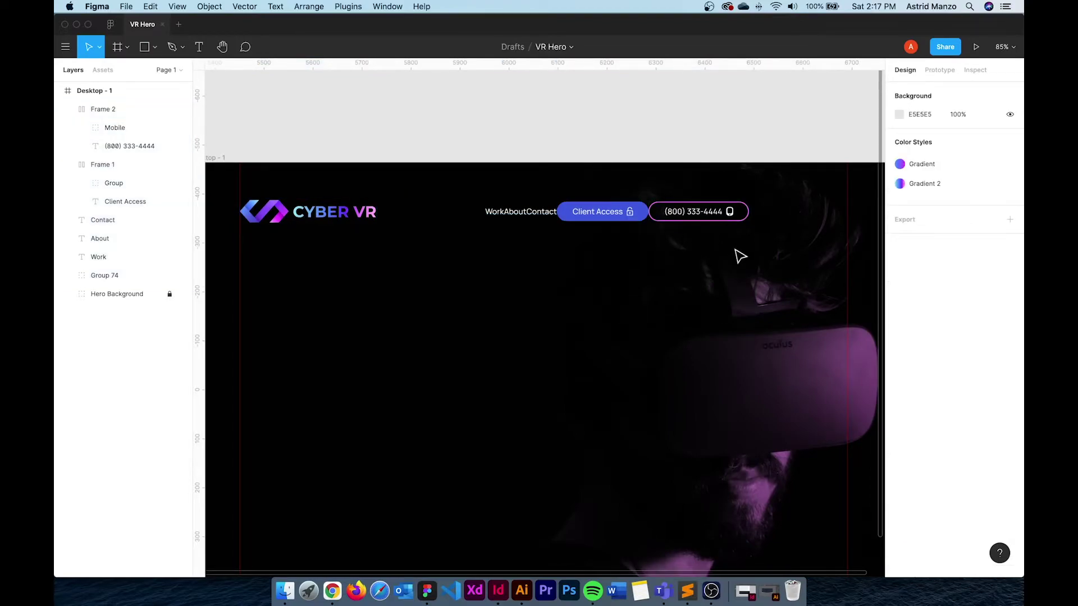
left_click_drag(740, 245, 238, 194)
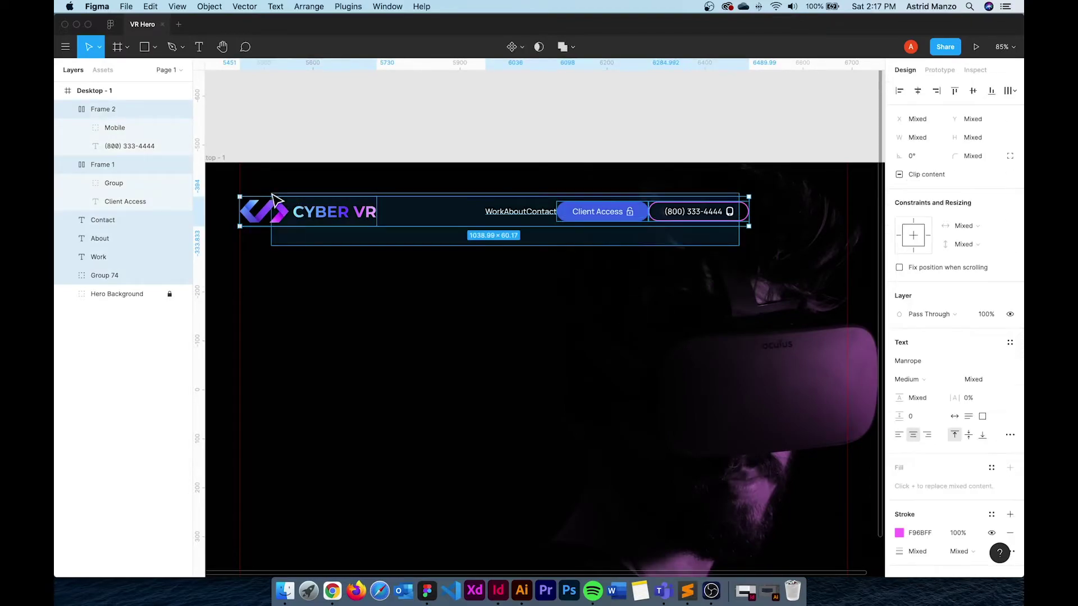
right_click(319, 209)
left_click(408, 398)
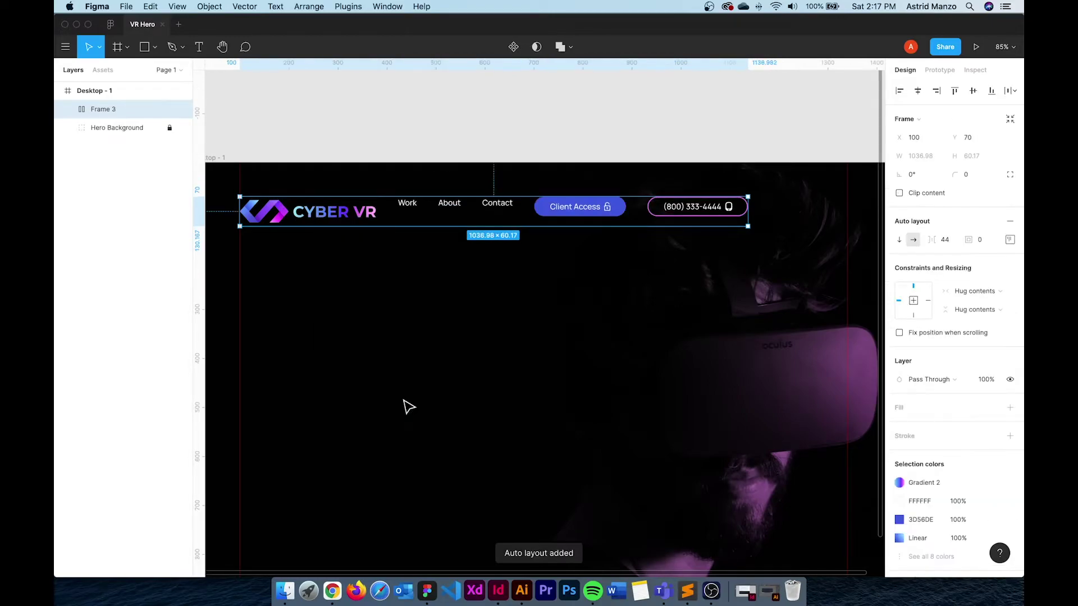
left_click(1010, 240)
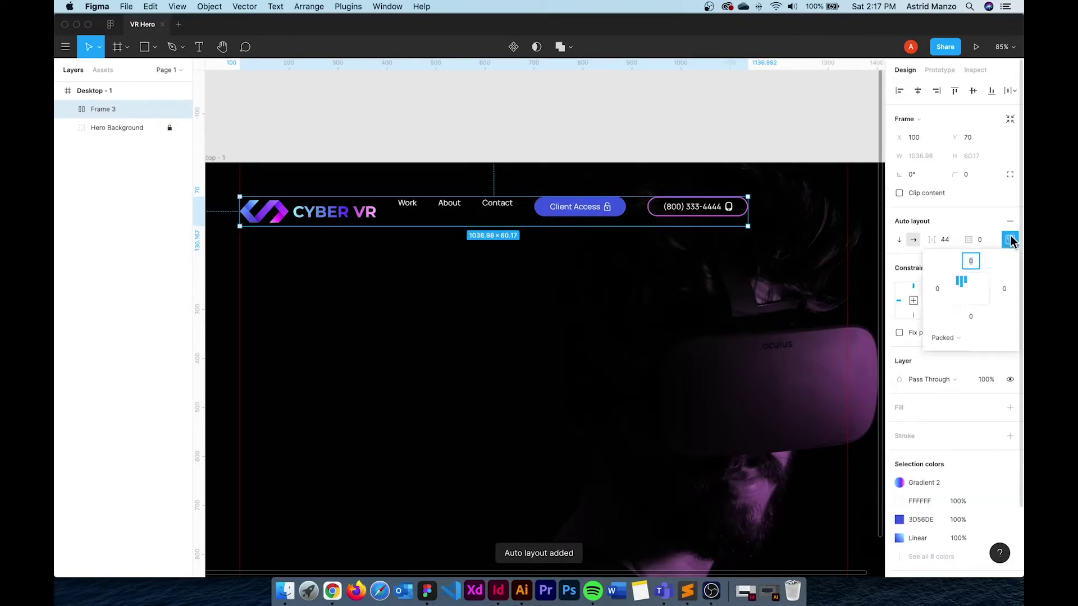
left_click(971, 290)
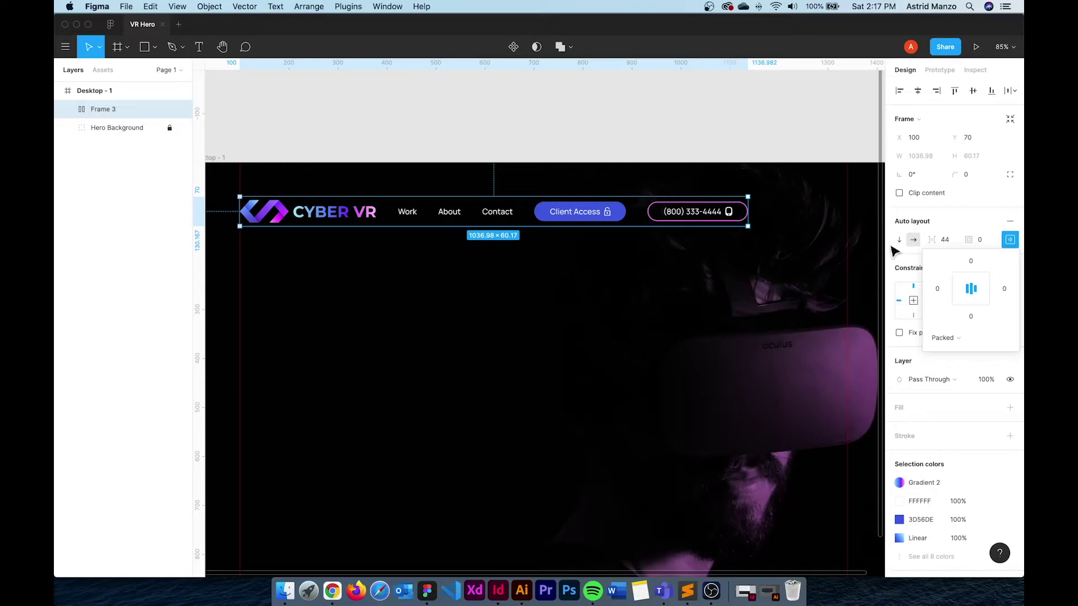
left_click(956, 337)
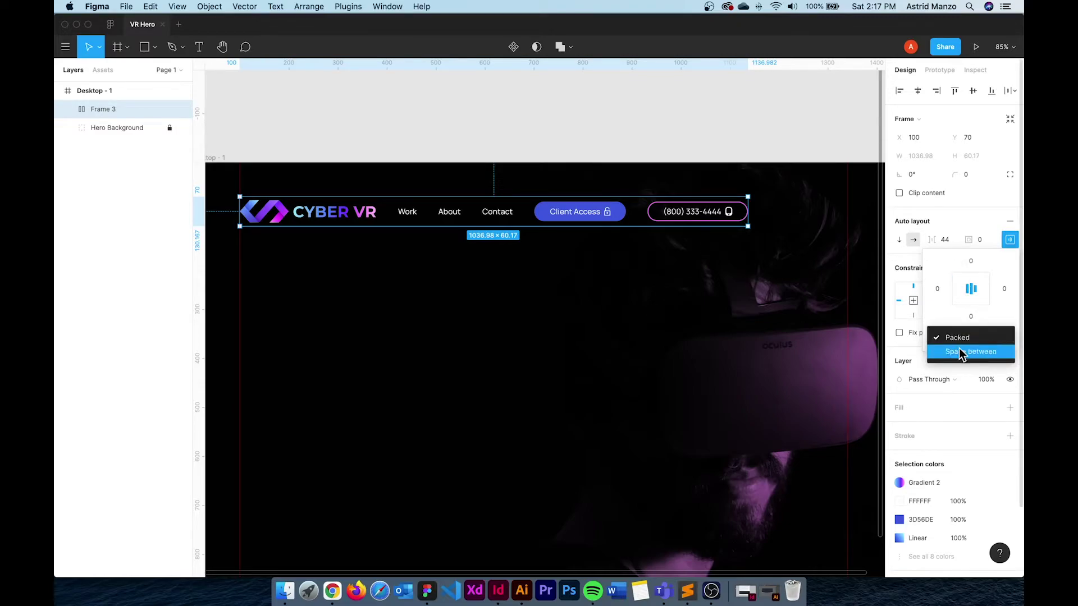
left_click(962, 352)
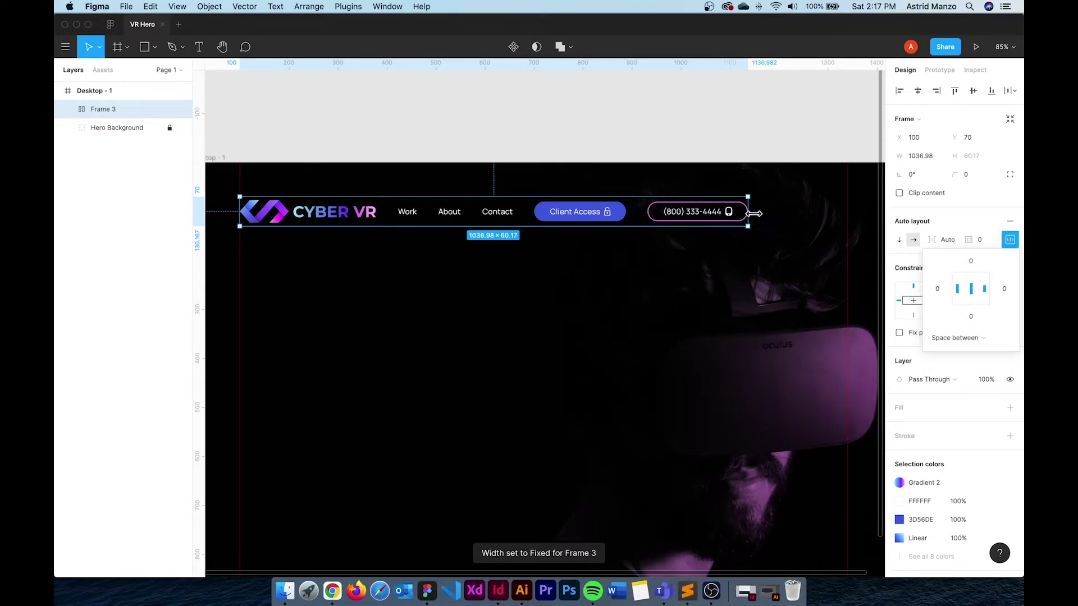
left_click_drag(756, 214, 846, 216)
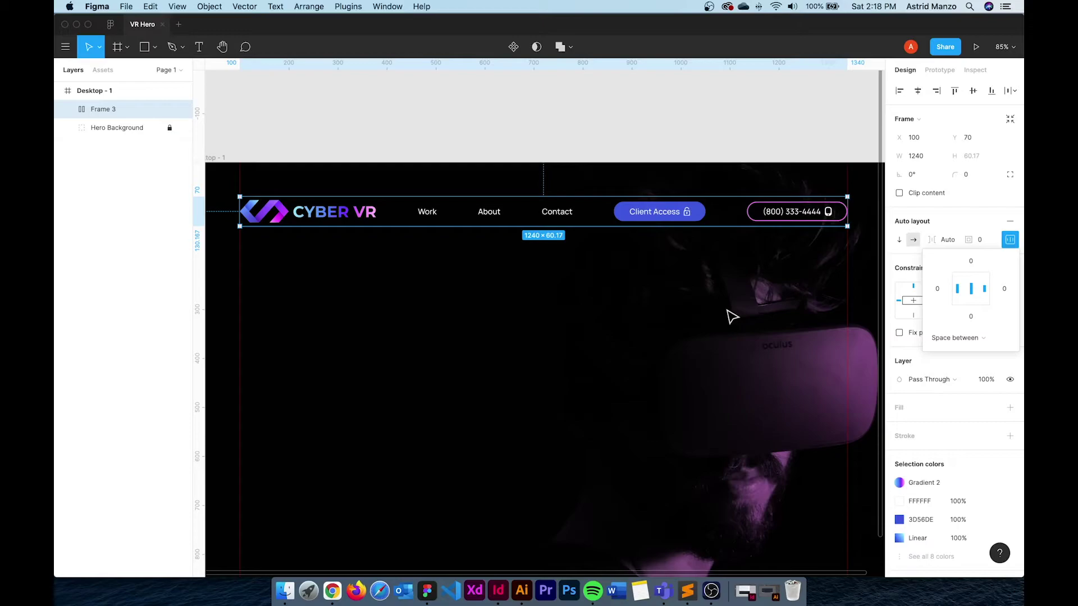
left_click(695, 313)
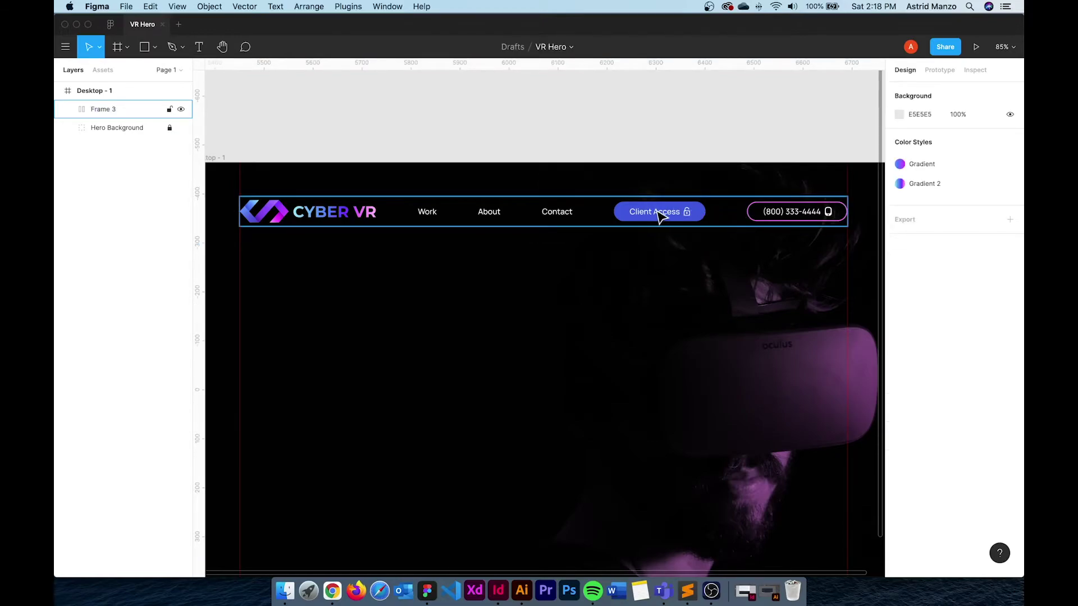
Wrap Client Access and the phone button in an auto layout with a 24 gap
left_click(662, 215)
left_click(674, 214)
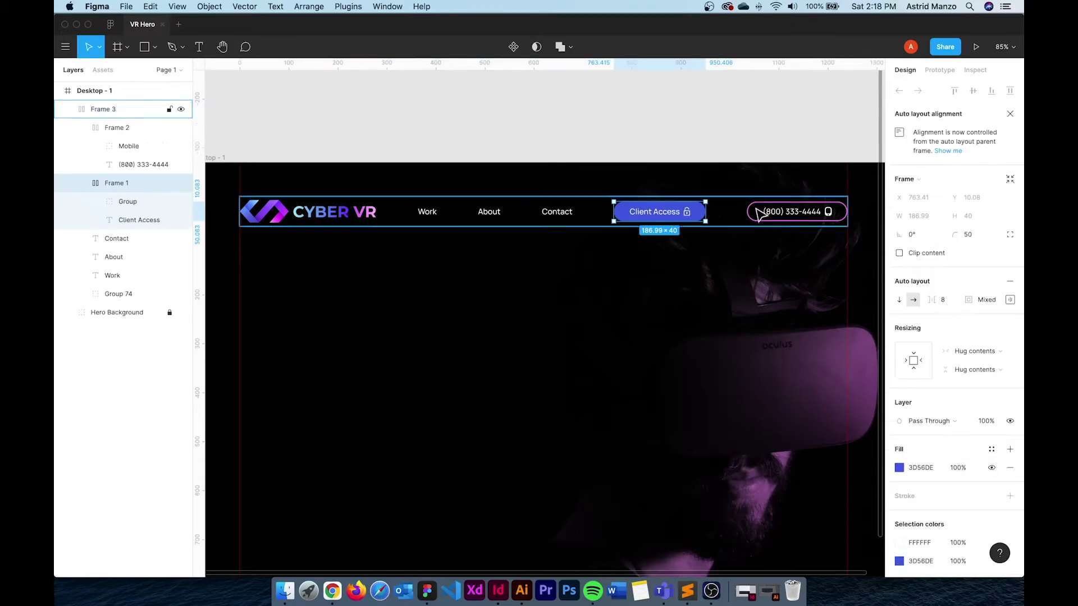
left_click(776, 214, "shift")
right_click(777, 213)
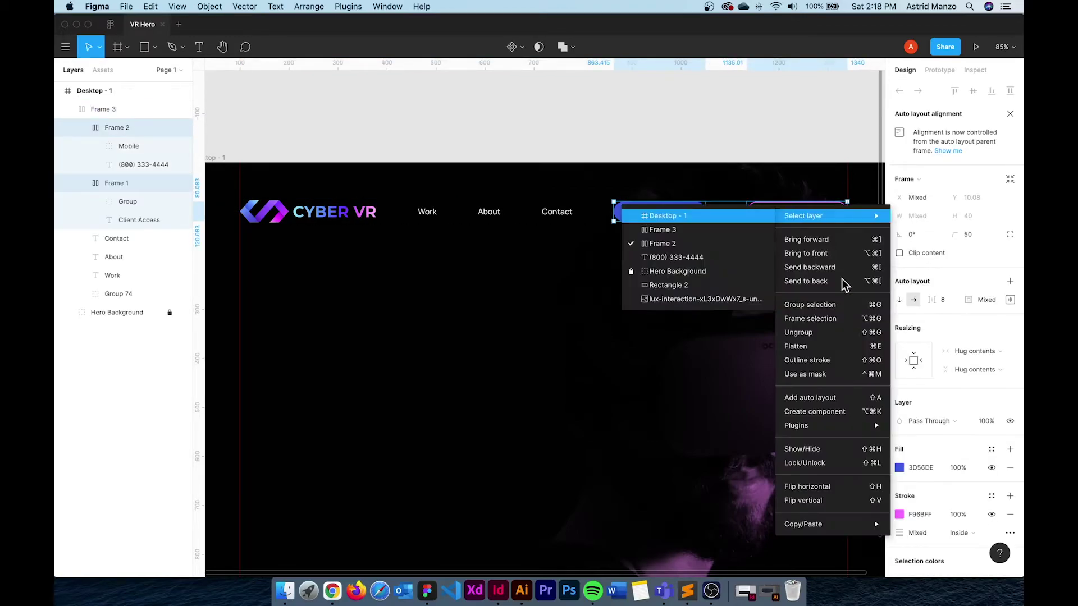
left_click(832, 398)
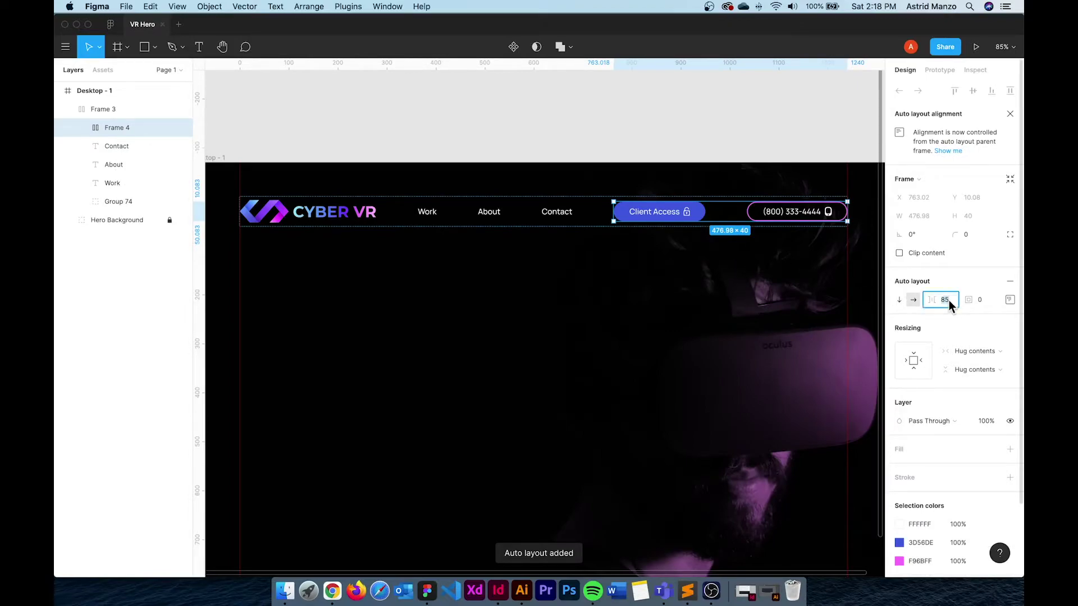
type("48")
key("Return")
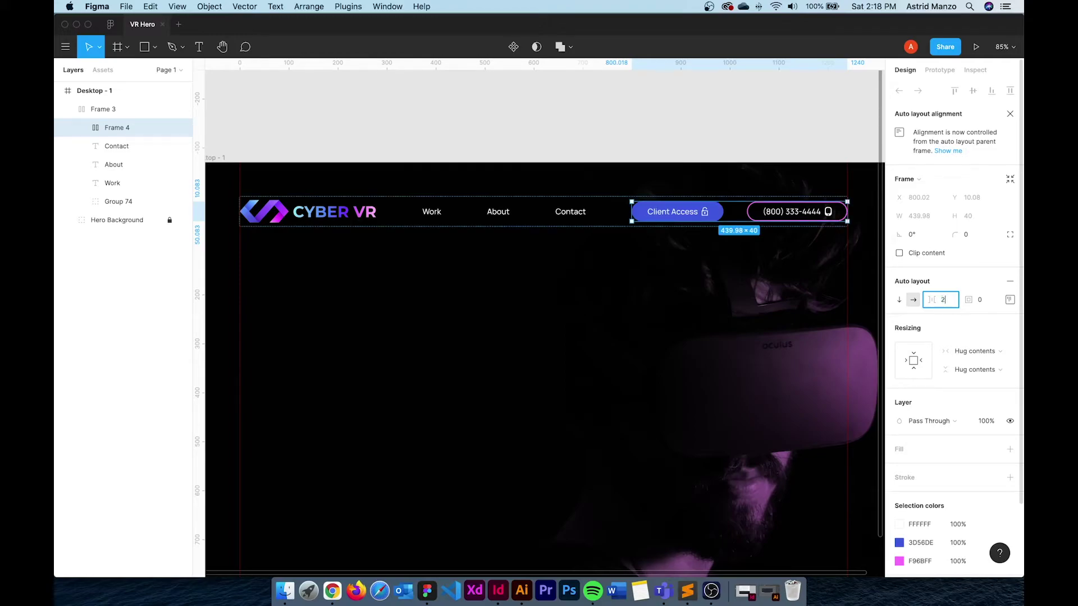
type("24")
key("Return")
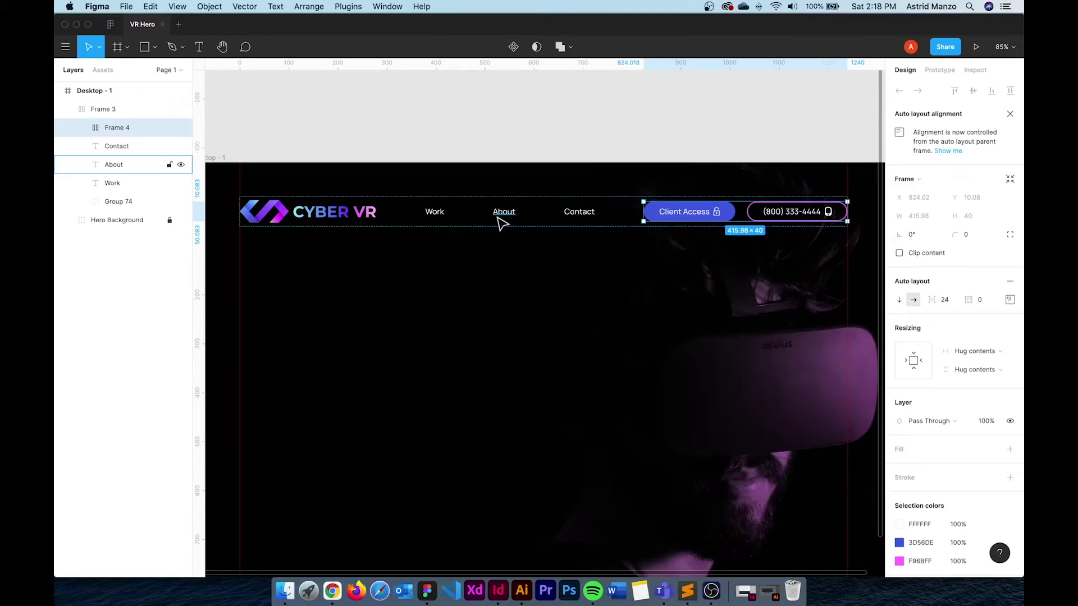
Wrap the Work, About and Contact links in an auto layout with a 48 gap
left_click(511, 221)
left_click(443, 217, "shift")
left_click(578, 217, "shift")
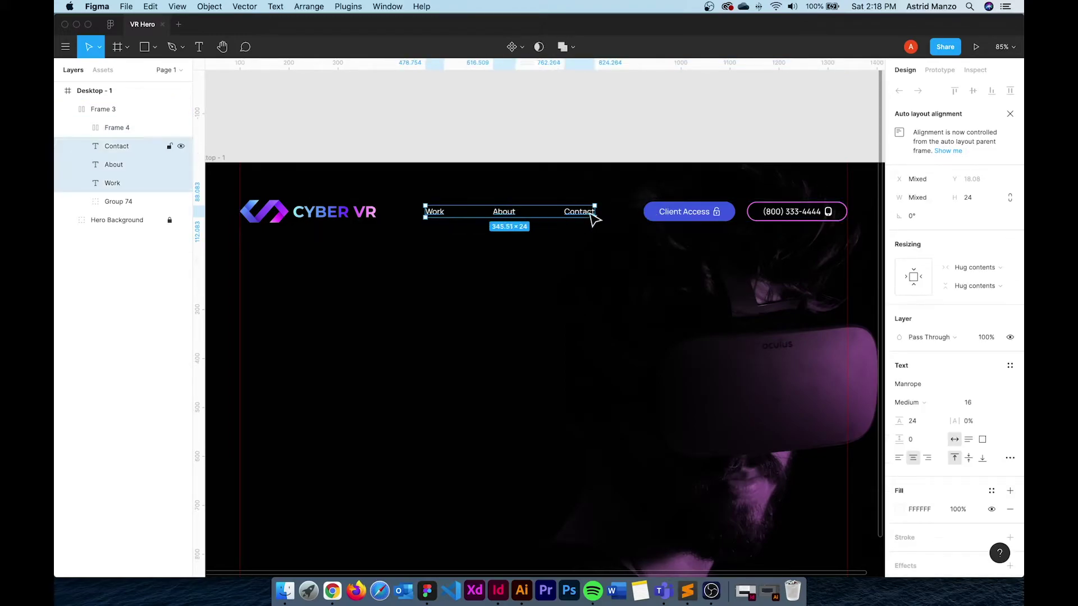
right_click(580, 218)
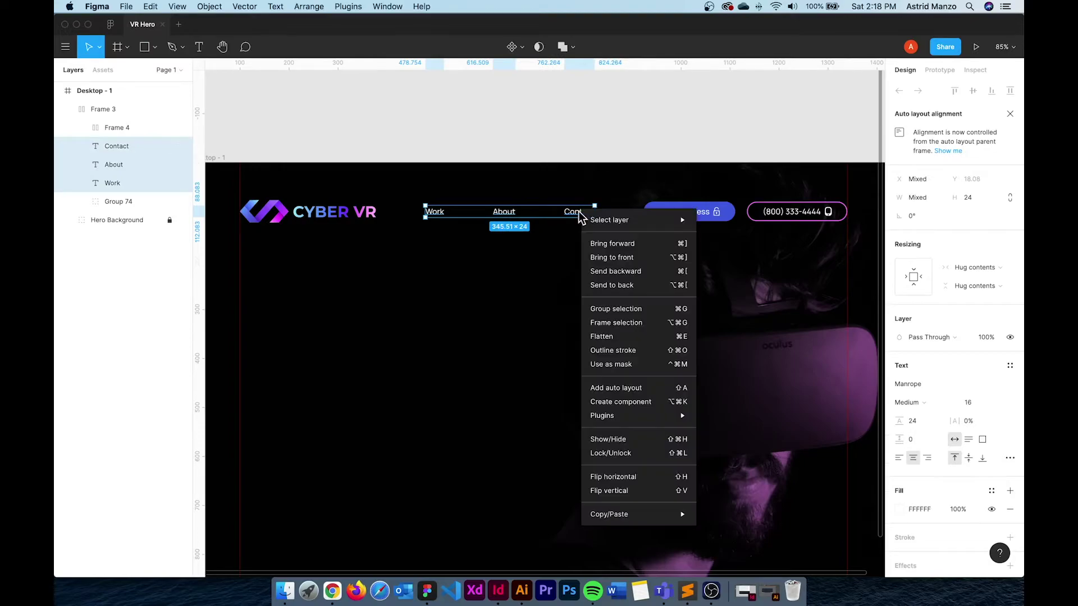
left_click(626, 388)
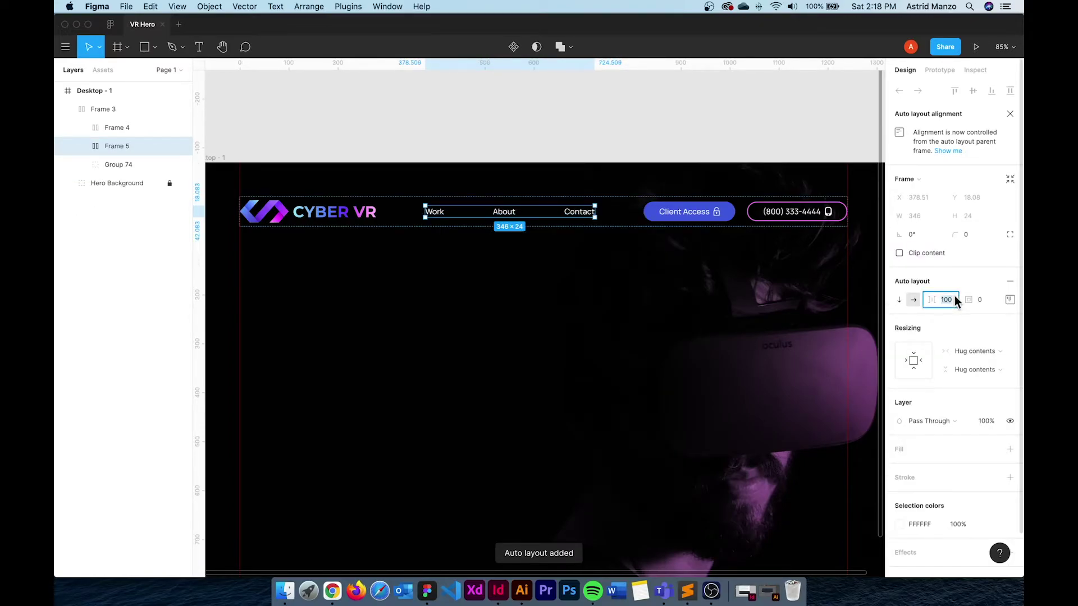
type("48")
key("Return")
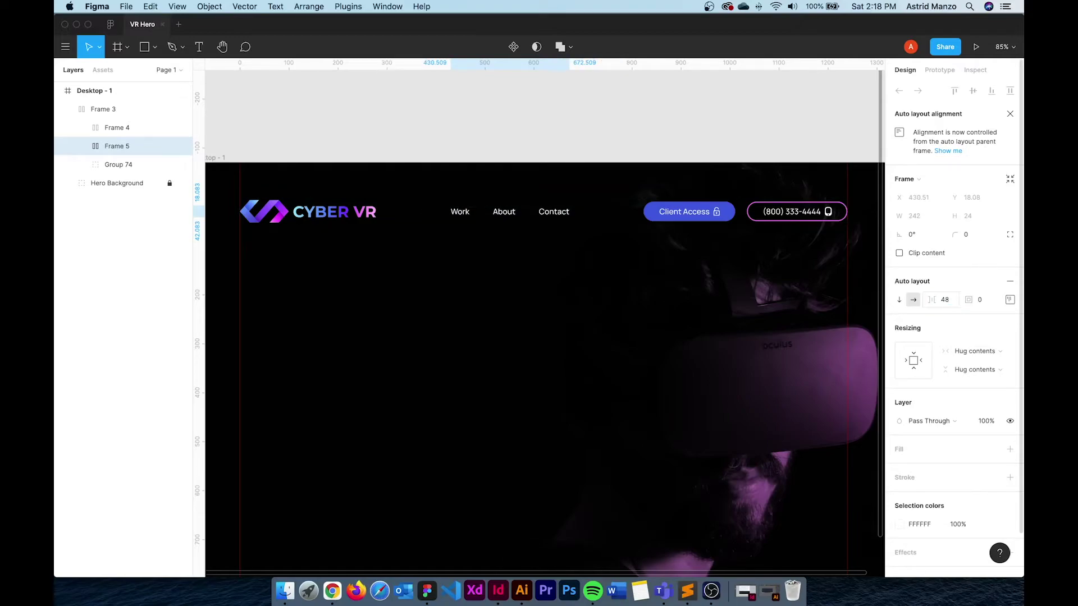
Restore the header row to full width and rename Frame 3 to 'Header'
left_click(570, 323)
left_click(683, 221)
mouse_move(847, 218)
left_mouse_down()
mouse_move(756, 224)
mouse_move(845, 230)
mouse_move(746, 236)
mouse_move(847, 234)
left_mouse_up()
left_click(679, 316)
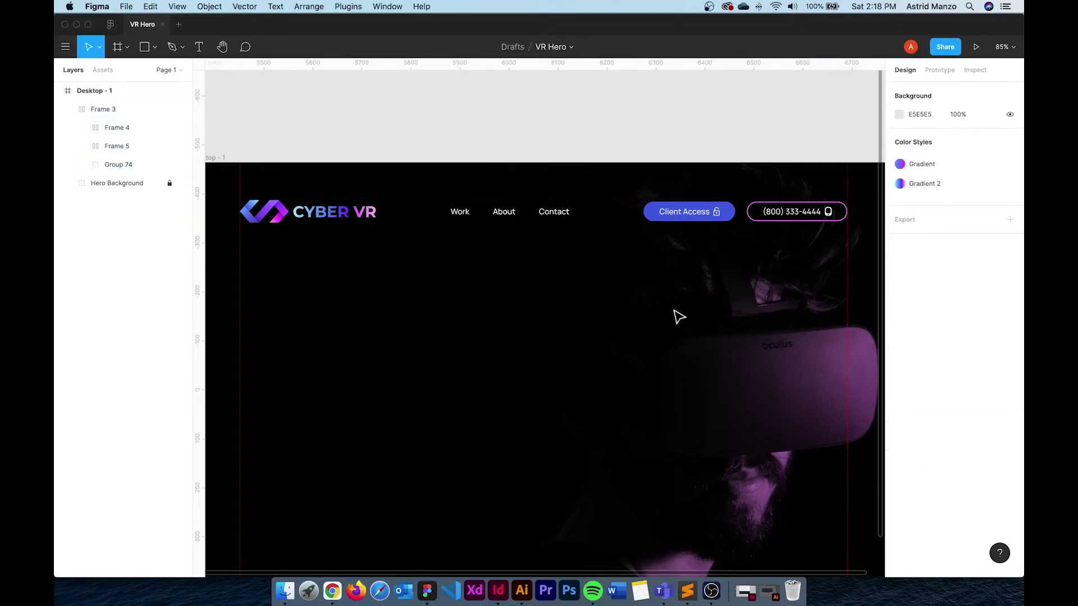
left_click_drag(616, 325, 622, 279)
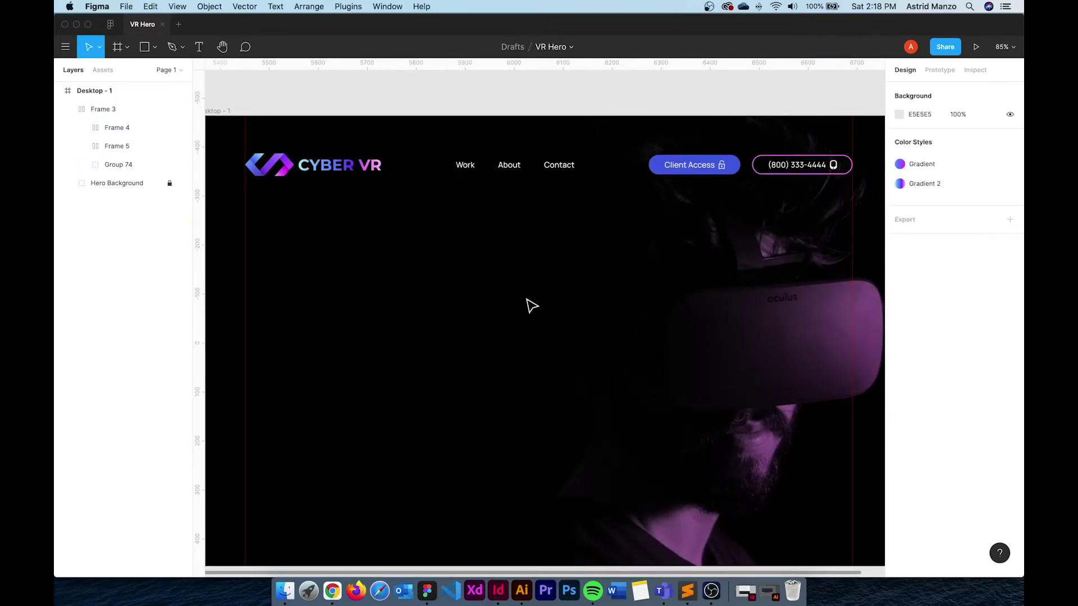
left_click(68, 110)
double_click(97, 109)
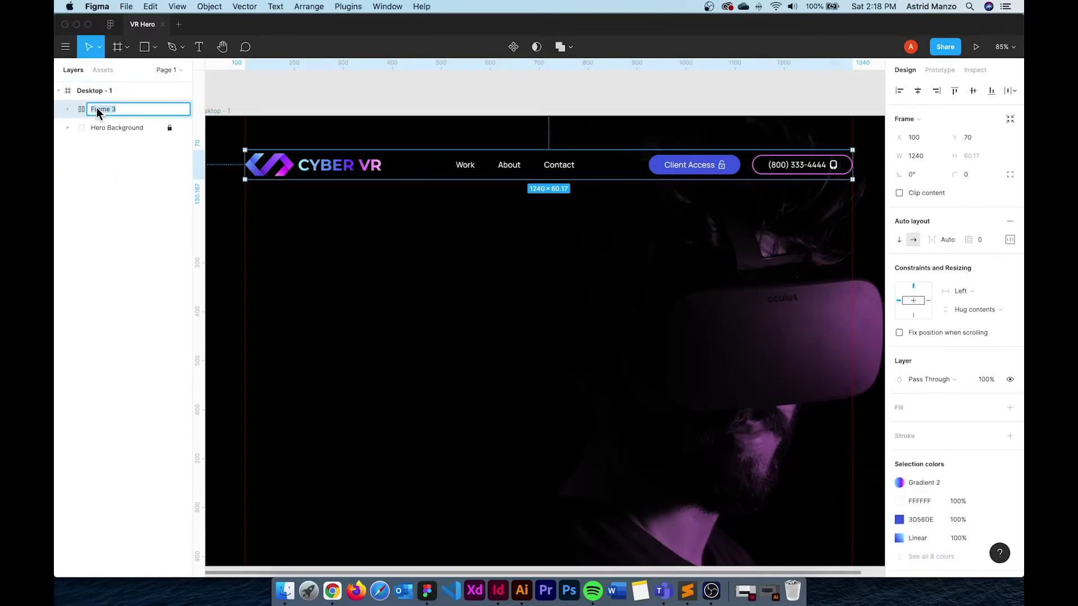
type("Header")
left_click(513, 250)
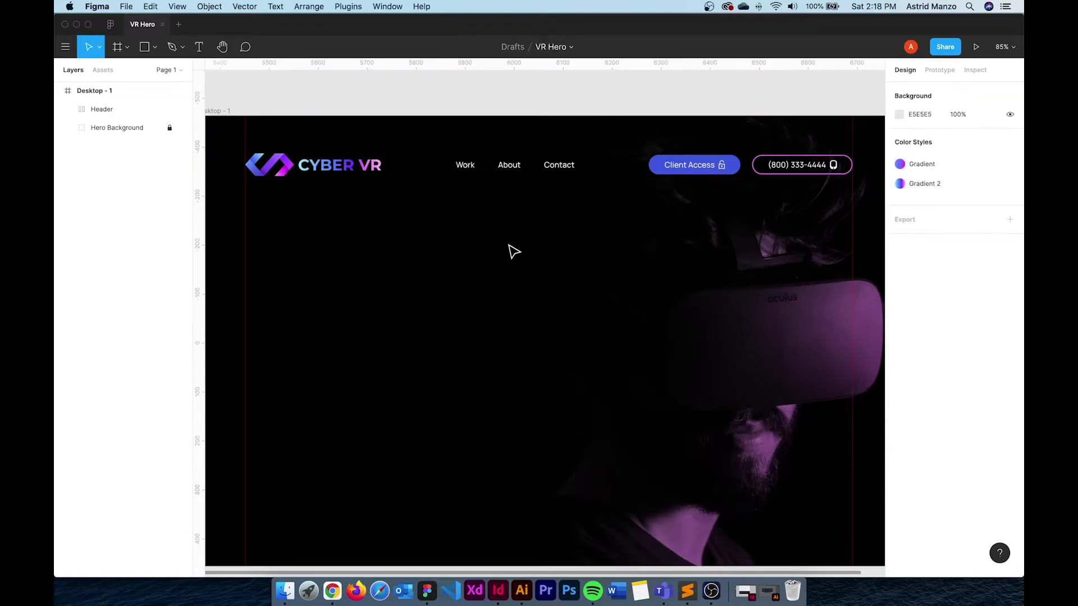
Add a white text box reading 'Imagine the Possibilities' in the hero
left_click(201, 47)
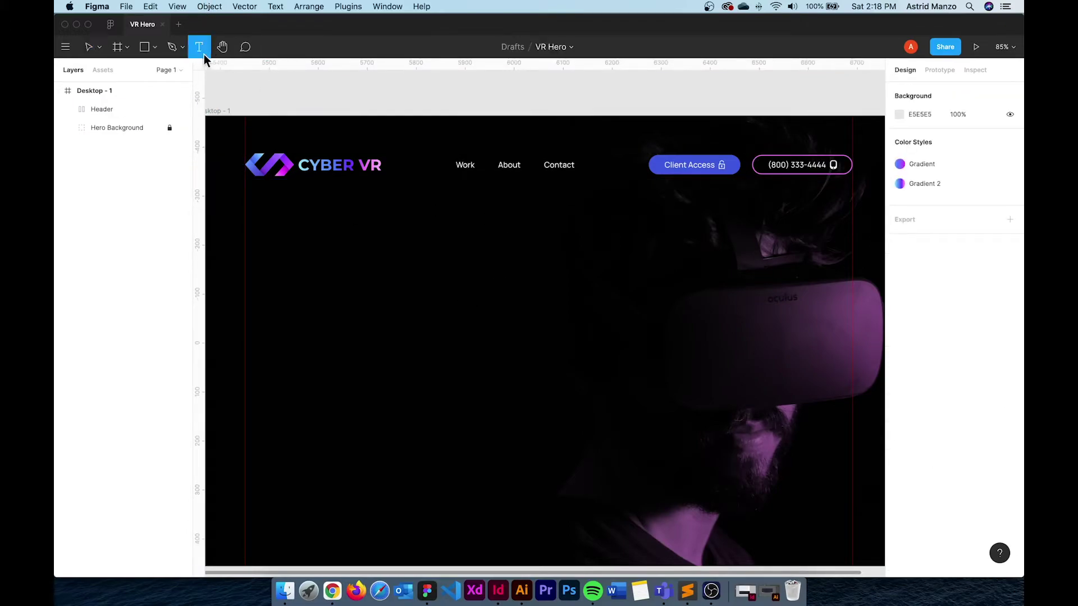
left_click(291, 301)
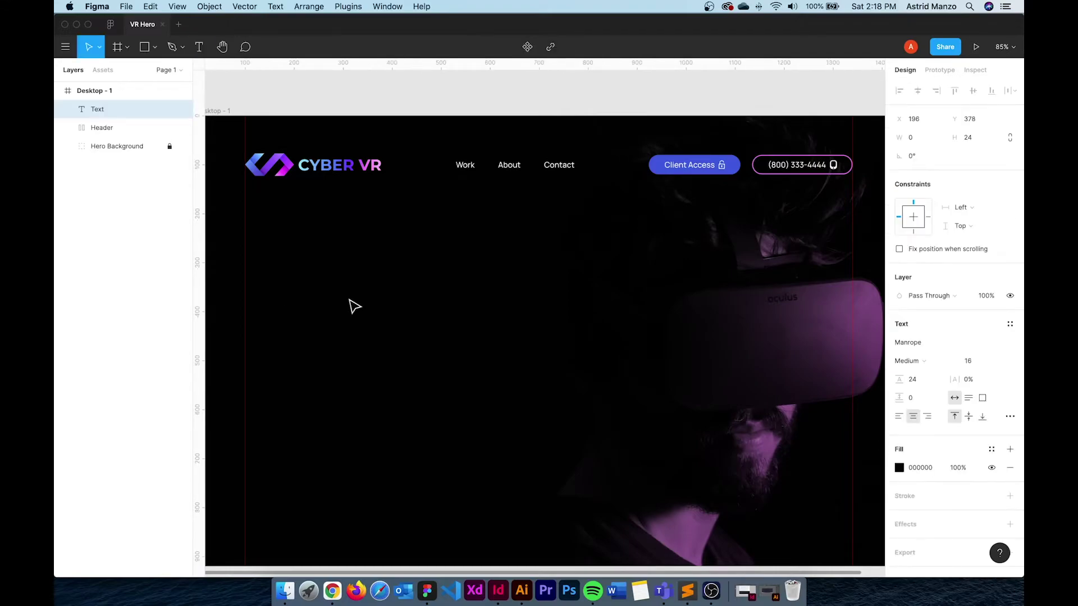
type("Imagine")
left_click(900, 468)
left_click_drag(809, 383, 713, 283)
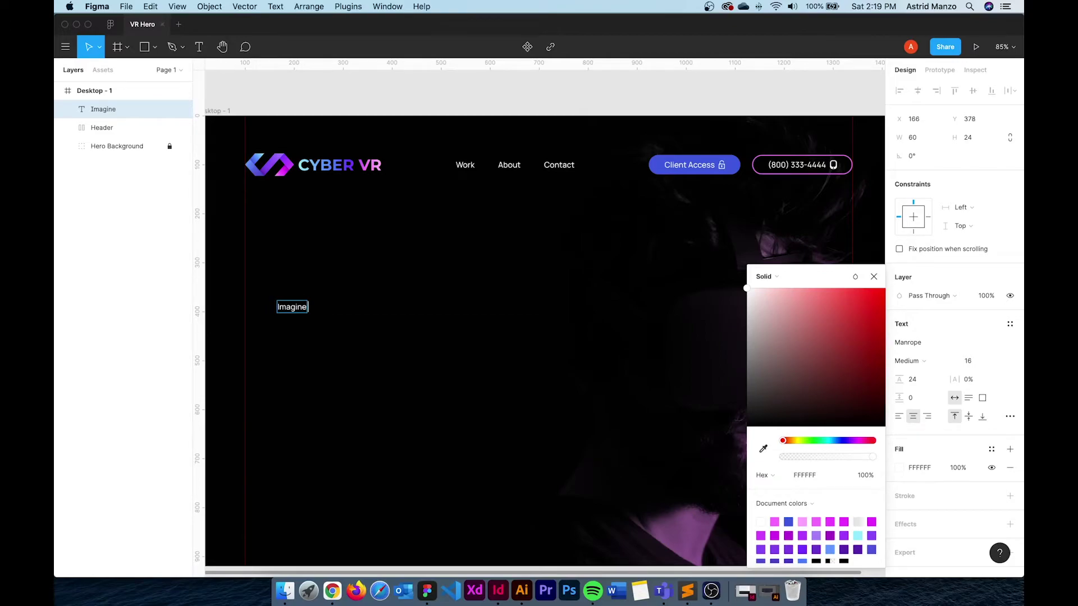
type("the Possibilities")
key("Escape")
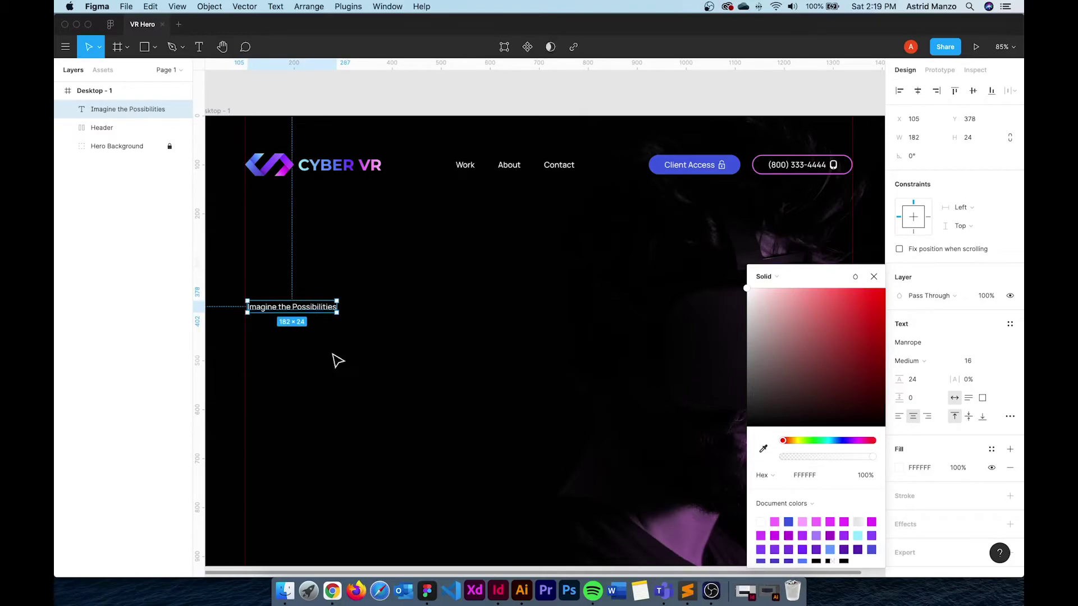
Set the headline to font size 80 and line height 104, aligned under the logo
left_click(983, 361)
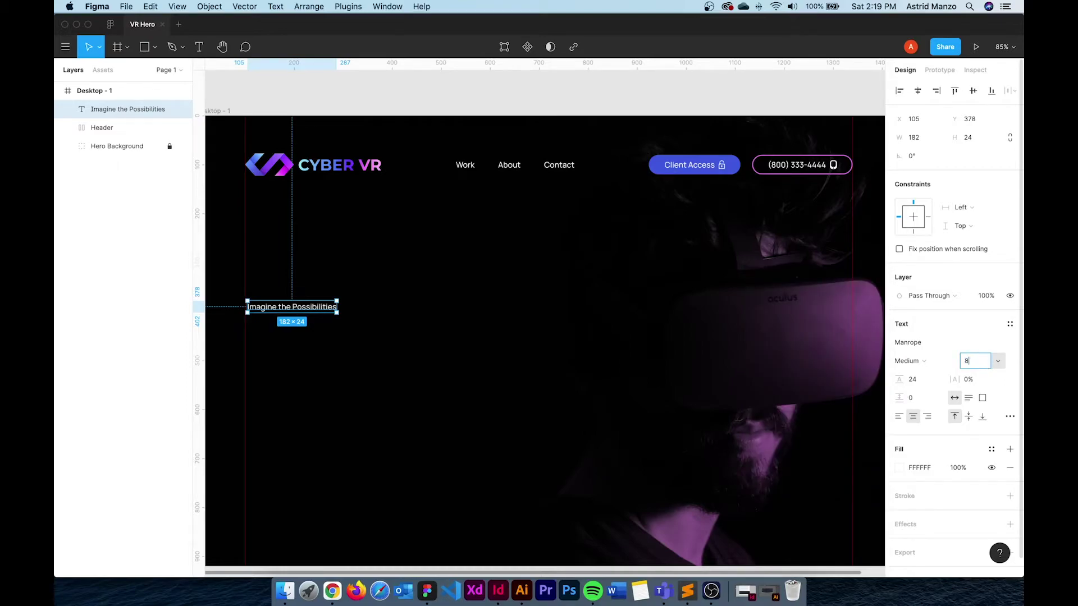
type("80")
key("Return")
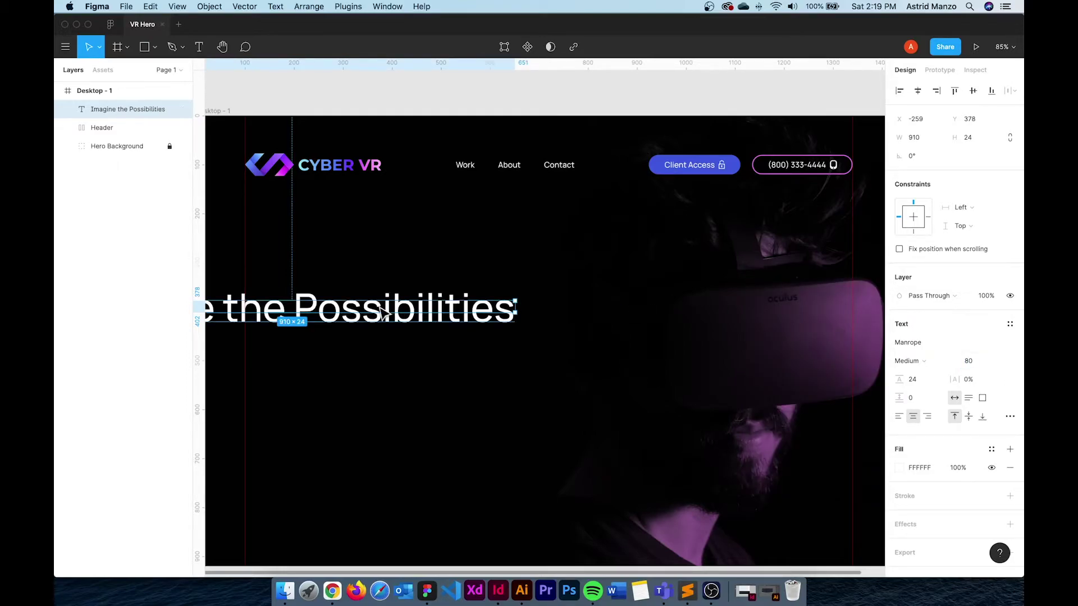
left_click_drag(382, 308, 560, 317)
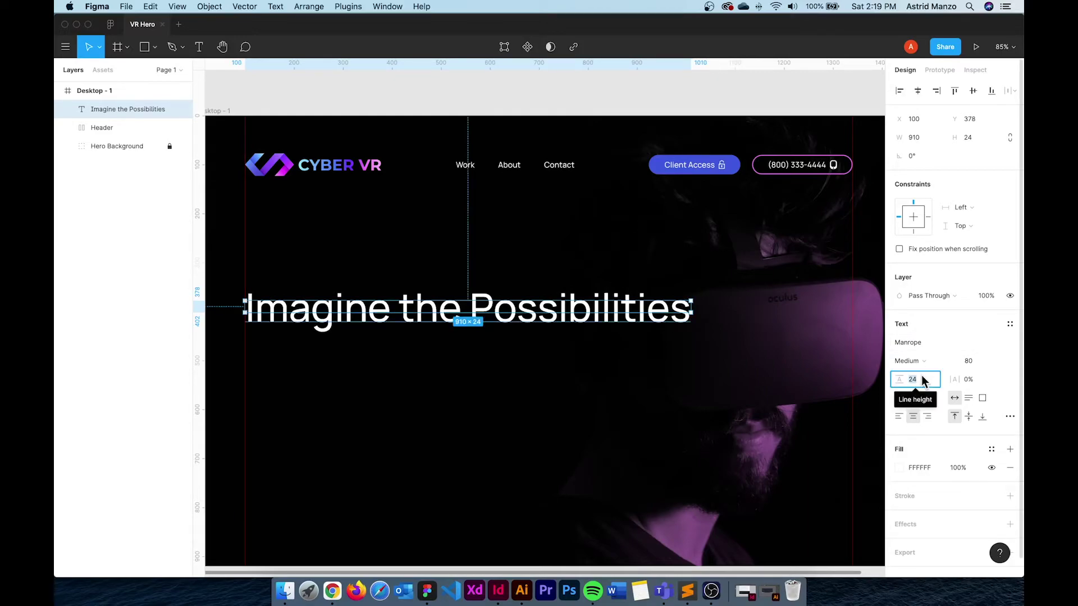
type("8*13")
key("Return")
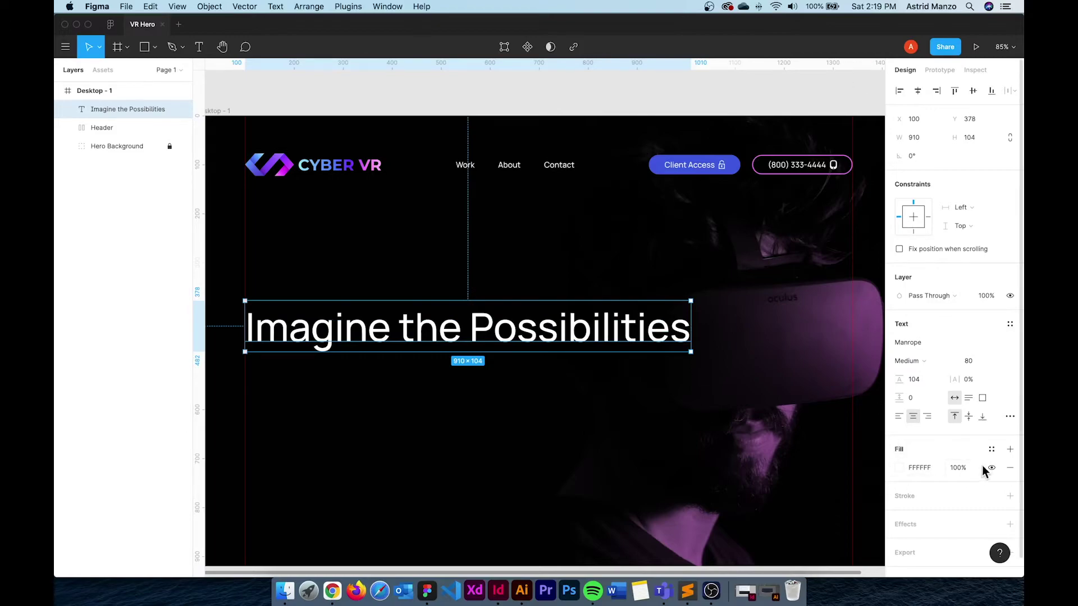
left_click(992, 449)
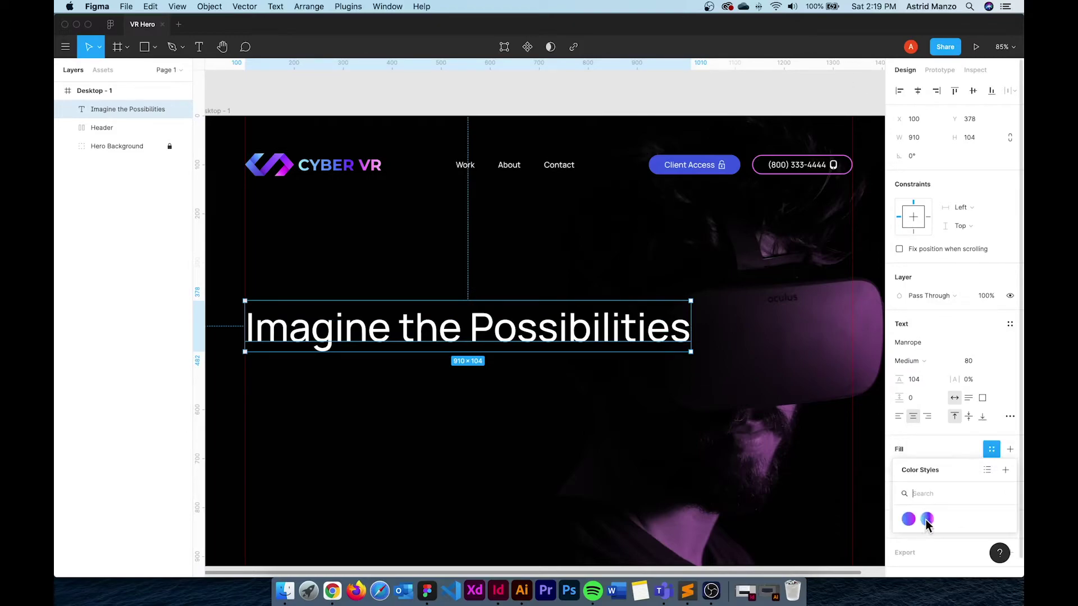
Apply the blue-to-pink gradient, detach it from the style, and adjust the middle stop
left_click(908, 520)
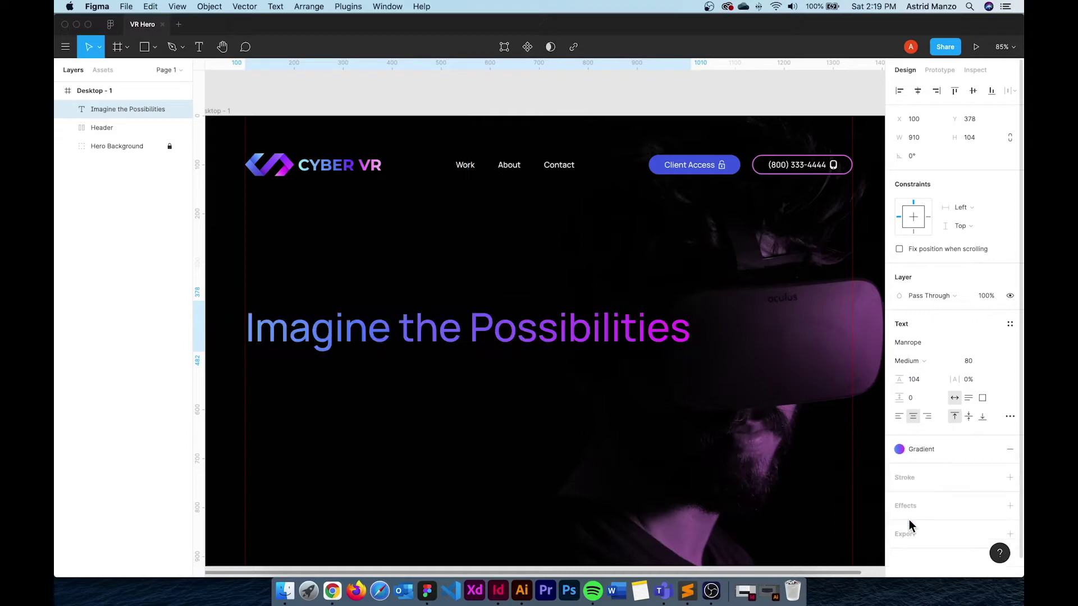
left_click(910, 449)
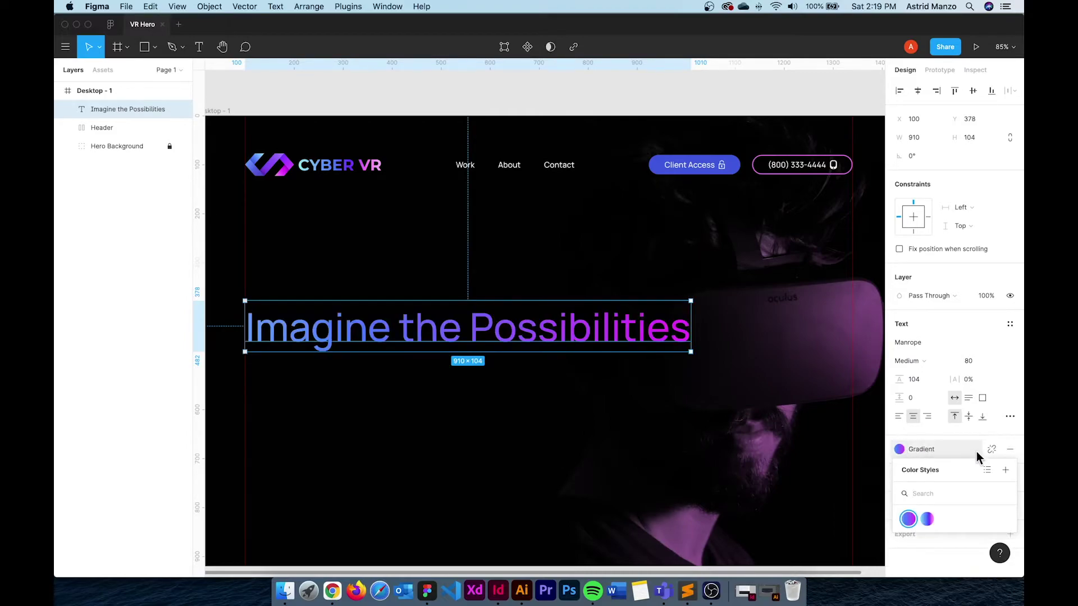
left_click(991, 449)
left_click(900, 470)
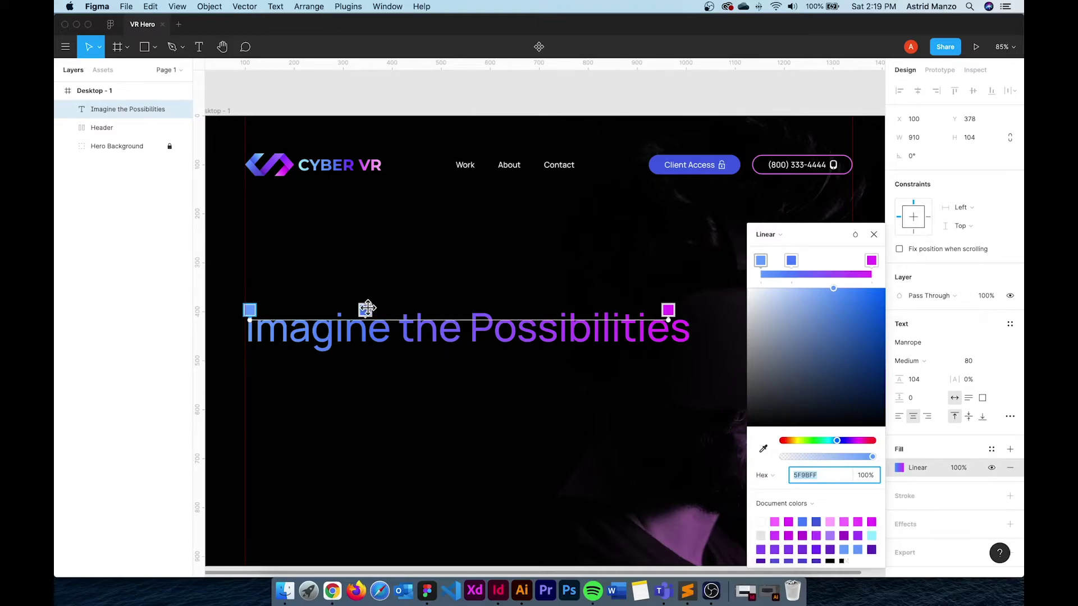
left_click_drag(368, 308, 392, 310)
left_click(768, 236)
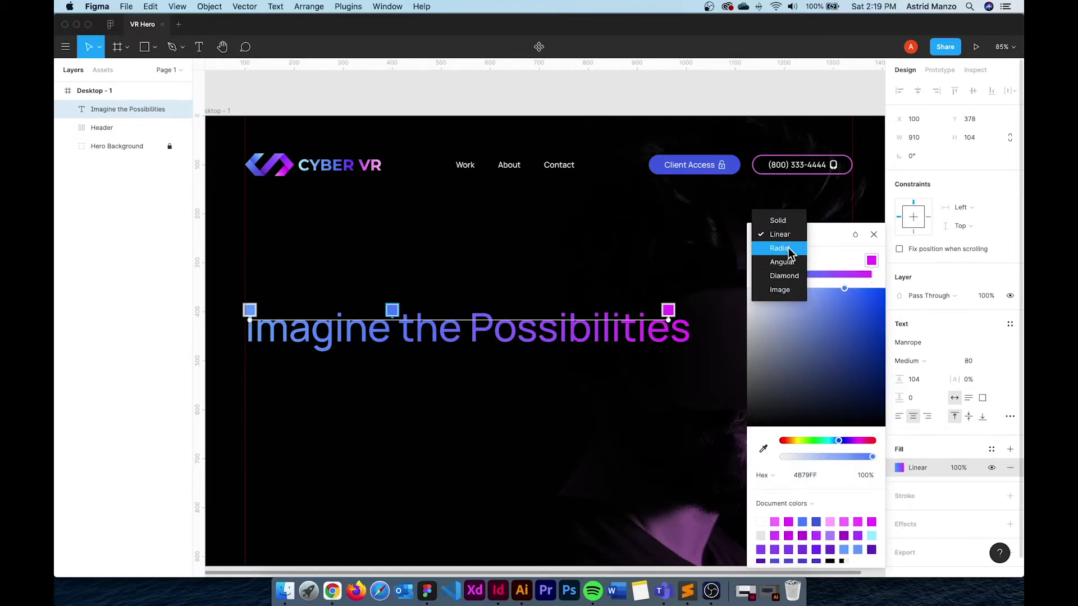
left_click(790, 236)
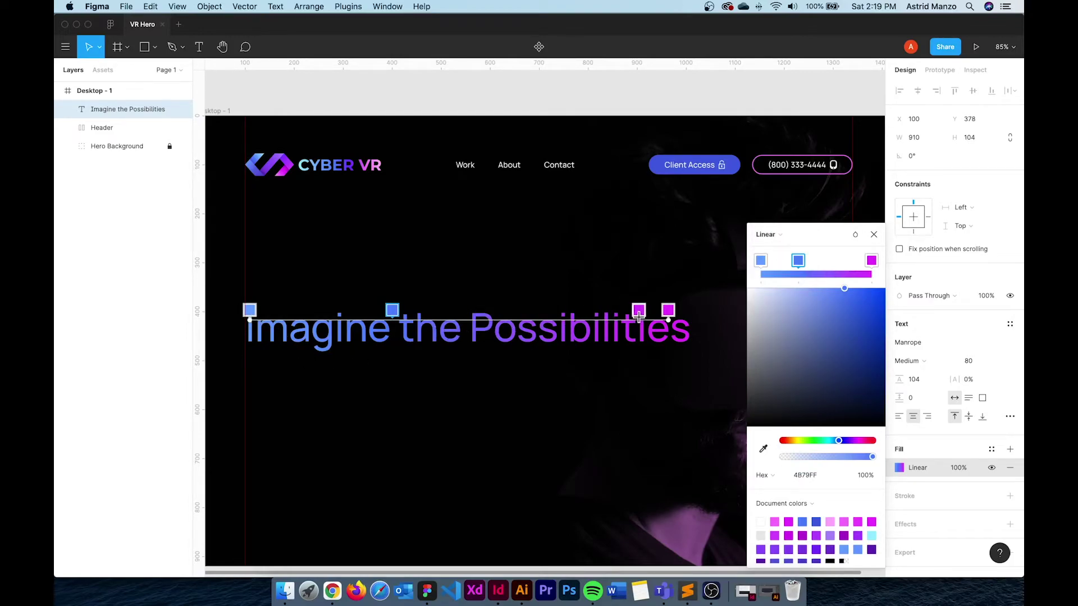
key("Escape")
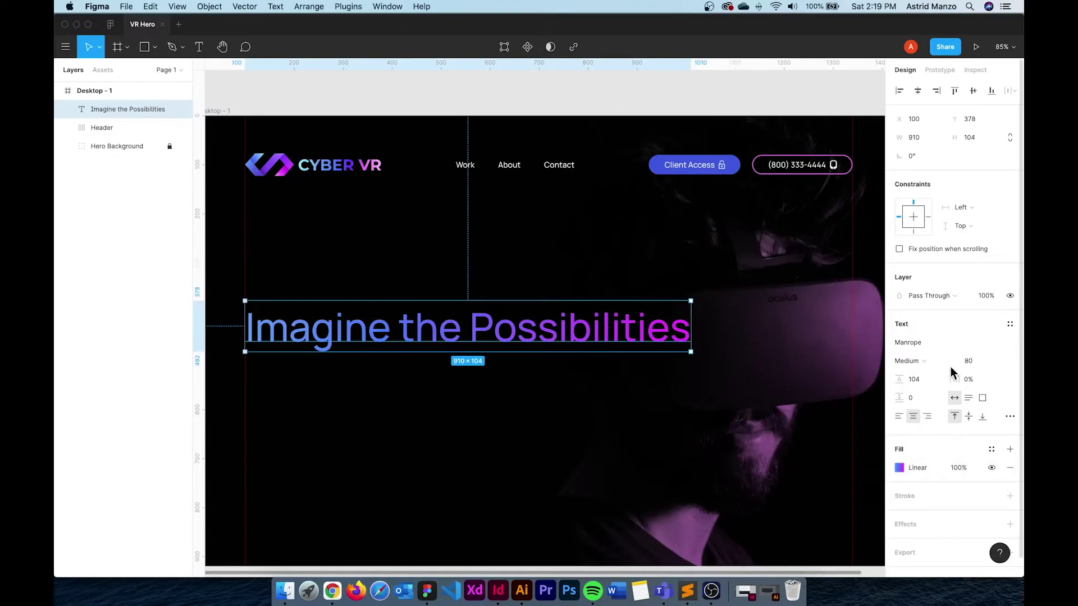
Set the headline to Open Sans Bold and nudge it right
left_click(924, 361)
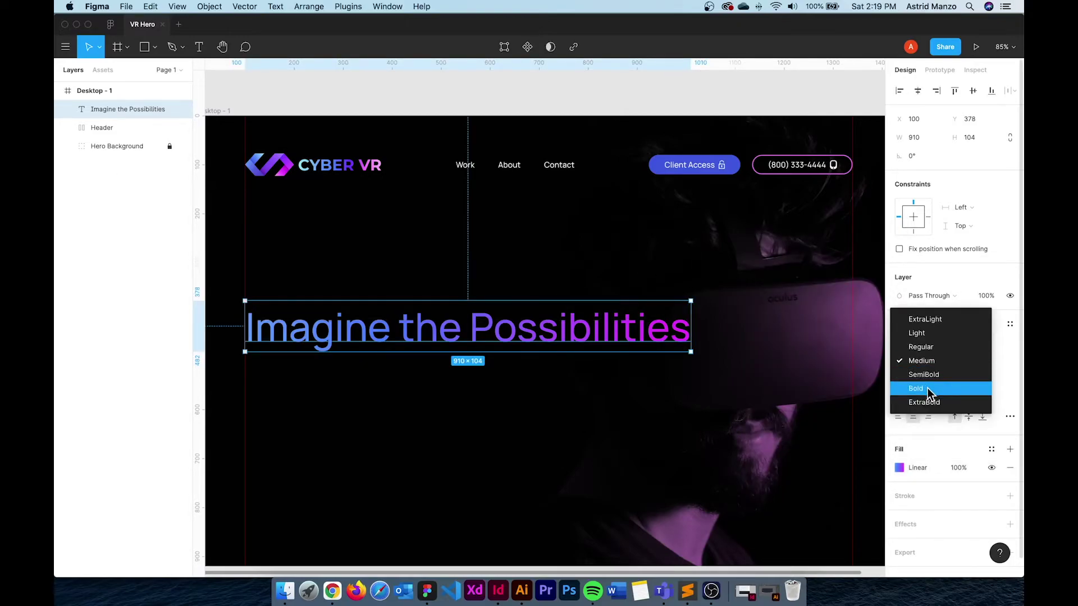
left_click(928, 389)
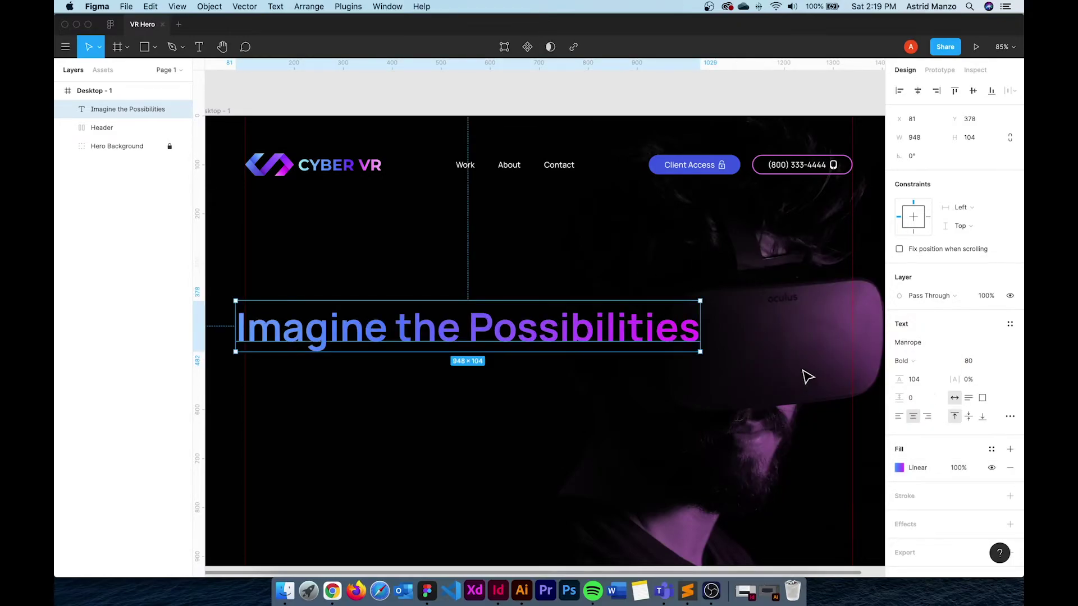
left_click(923, 343)
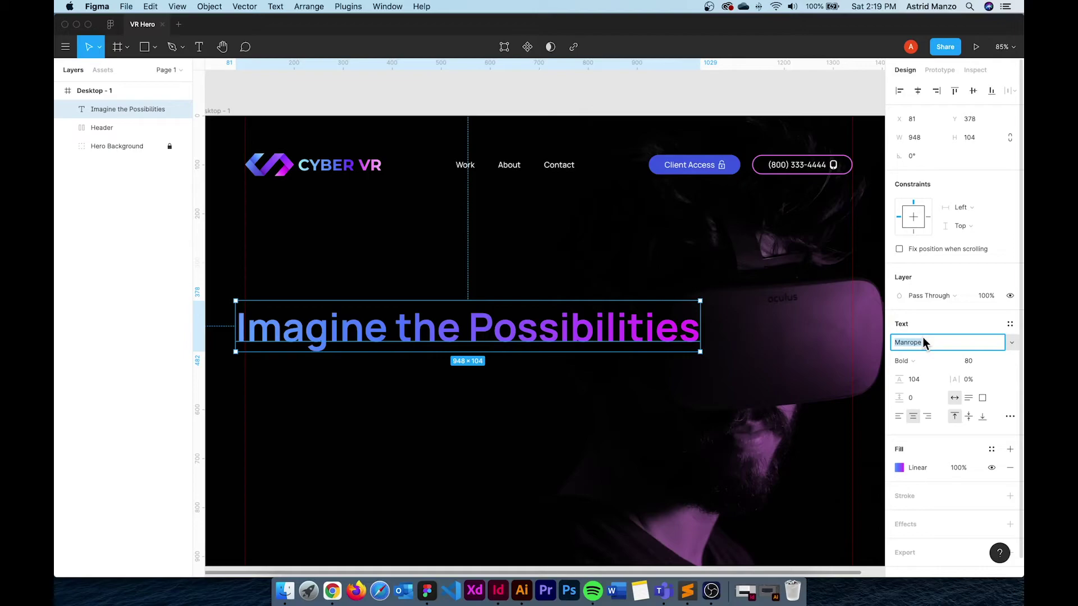
type("Open Sans")
key("Return")
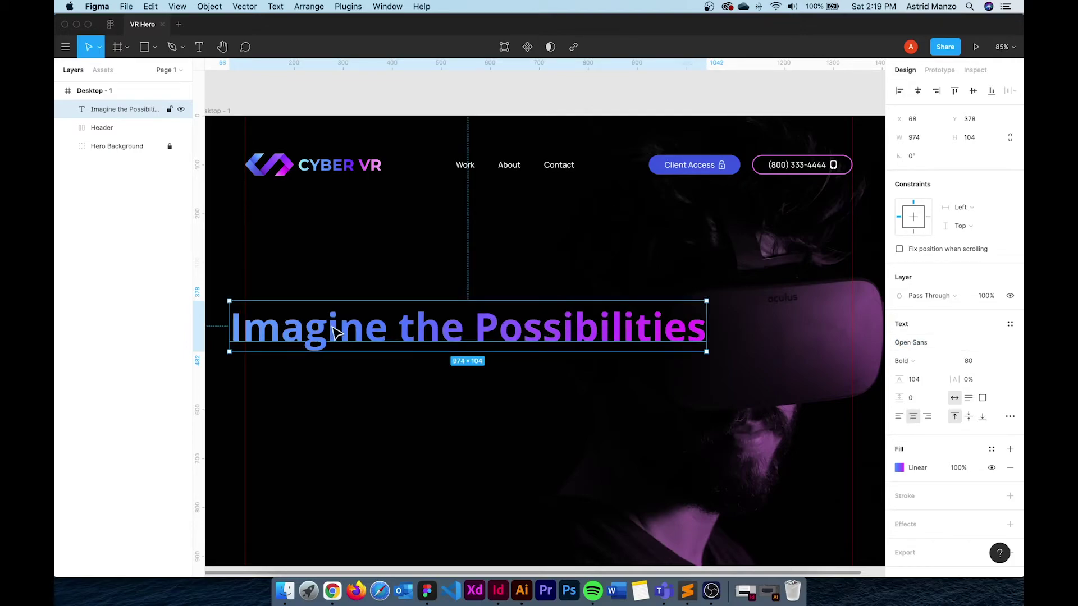
left_click_drag(302, 332, 377, 397)
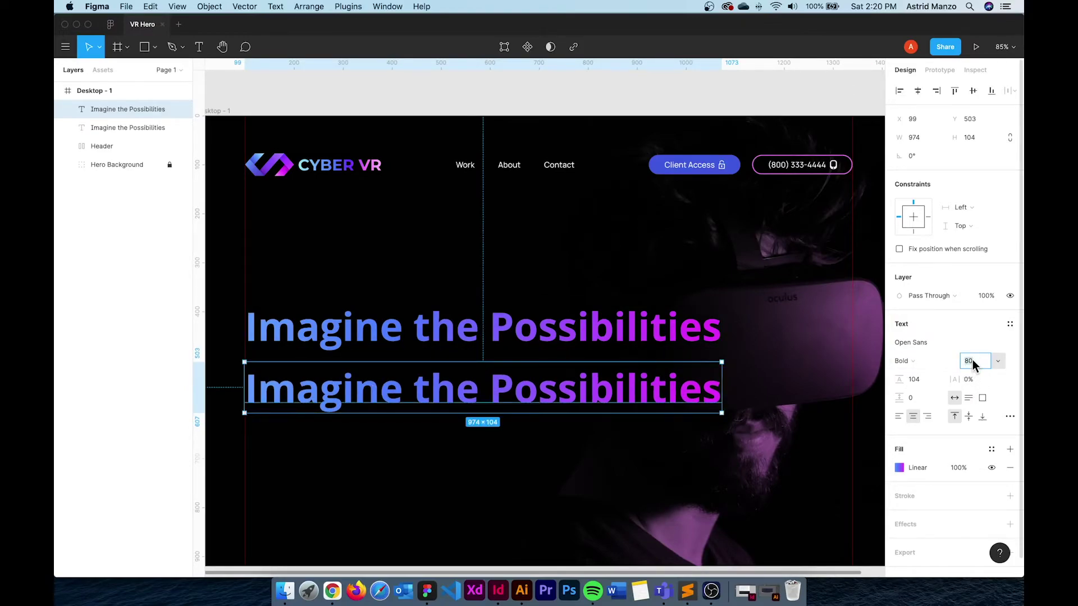
Set the duplicated headline to 24 px size, 32 line height and Regular weight
type("24")
left_click(929, 379)
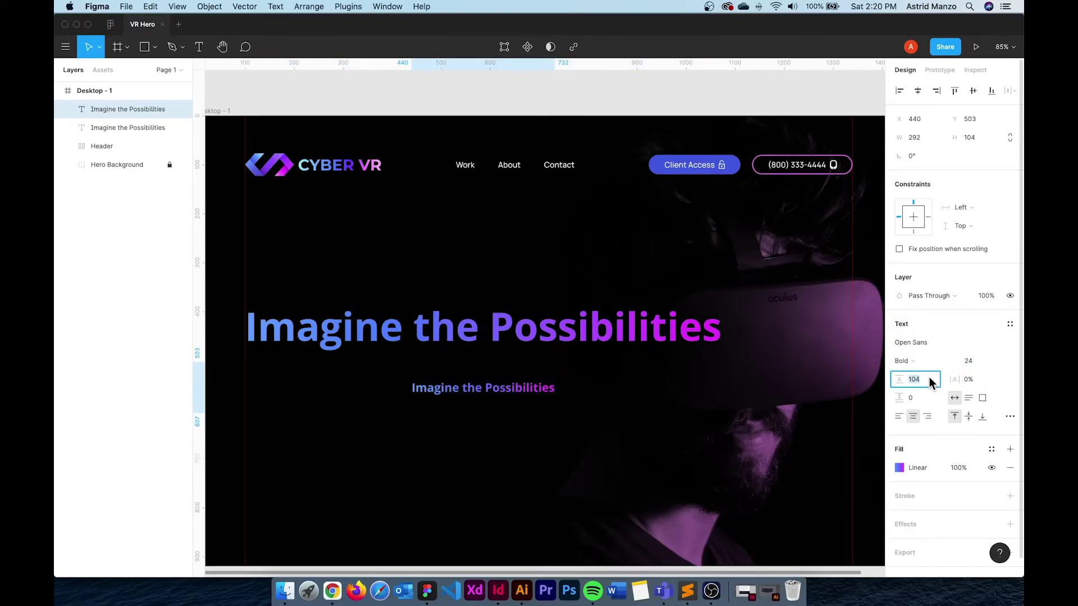
key("Return")
left_click(914, 362)
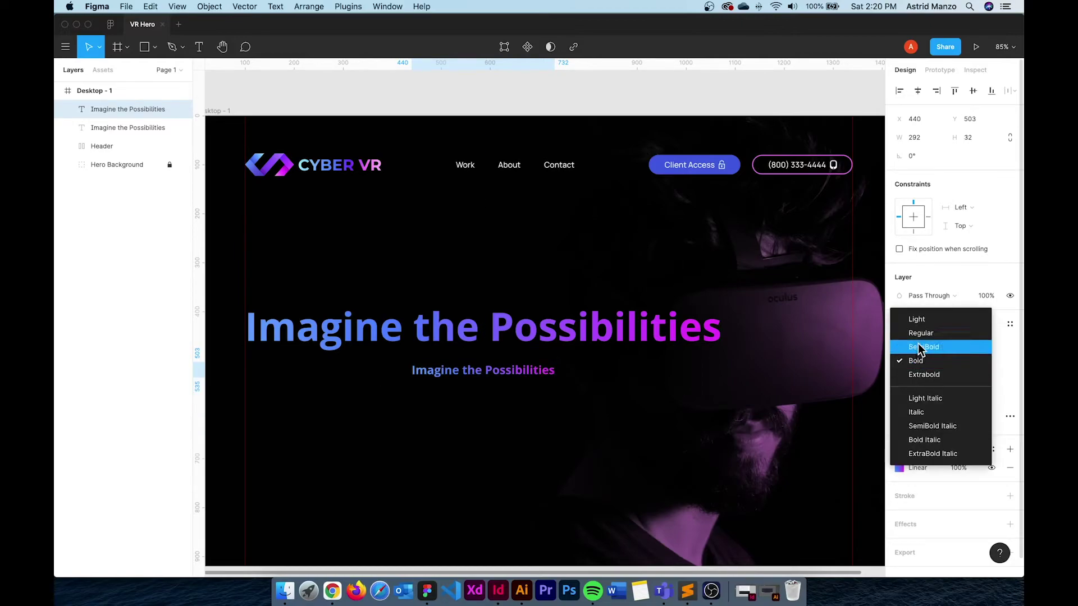
left_click(934, 319)
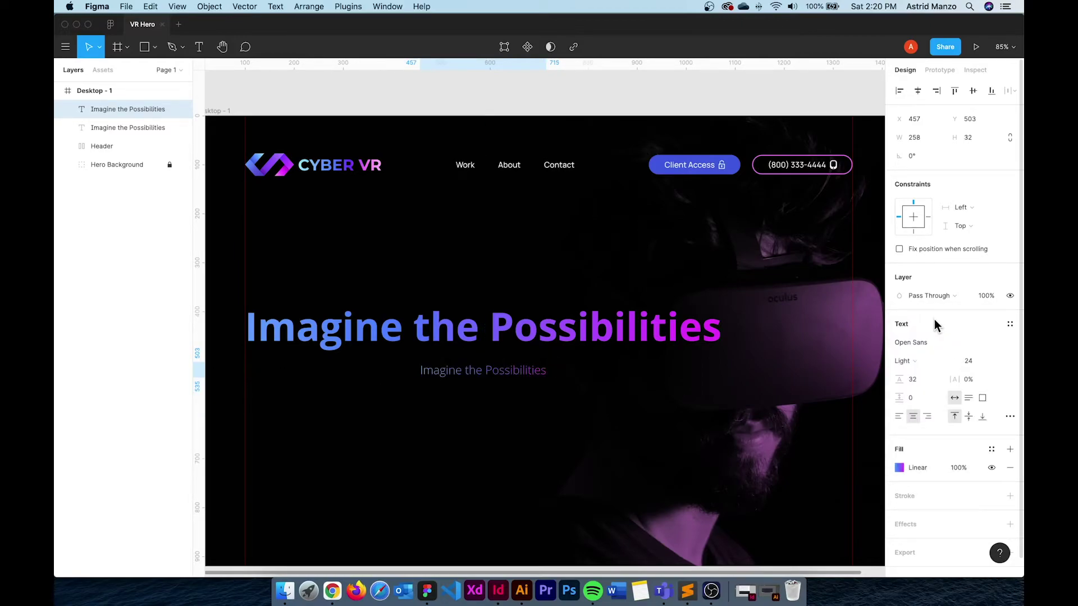
left_click(924, 347)
left_click(922, 360)
left_click(921, 373)
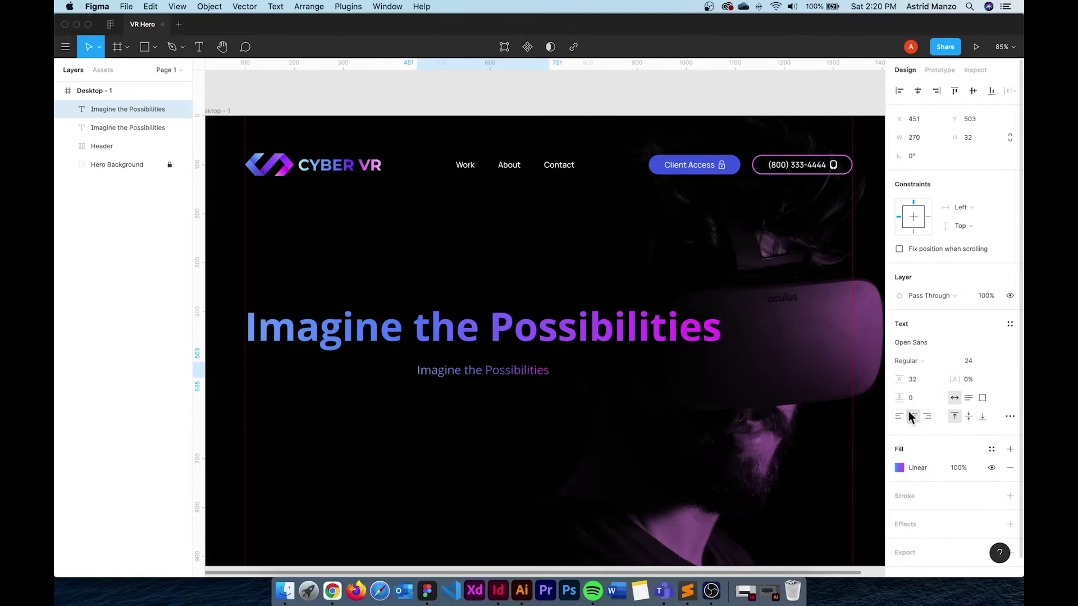
Change the subheading's gradient fill to solid white FFFFFF
left_click(900, 467)
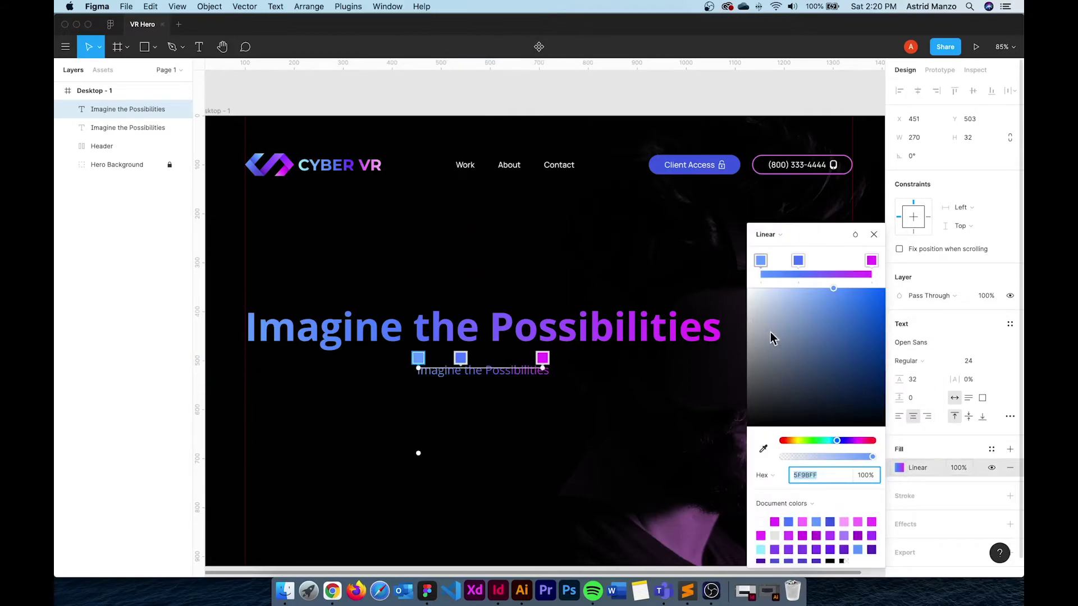
left_click_drag(782, 337, 727, 274)
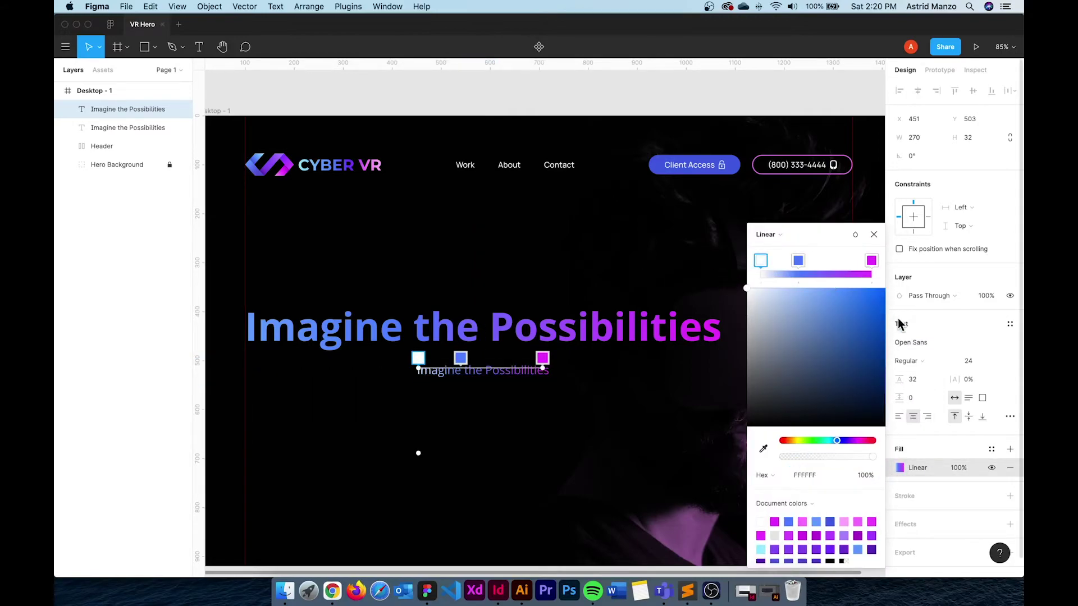
left_click(787, 236)
left_click(769, 220)
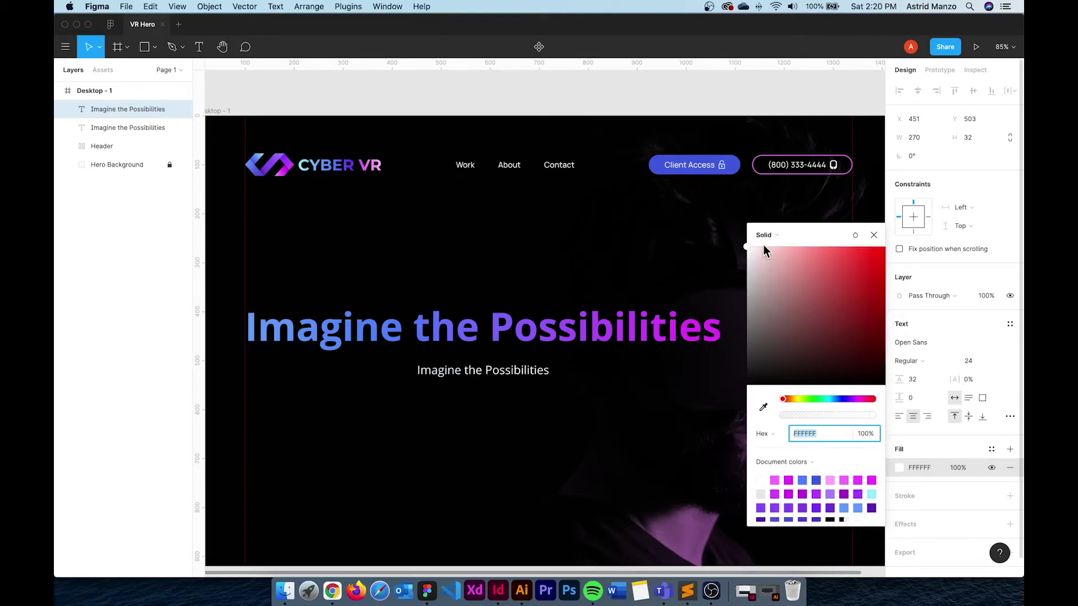
left_click(503, 400)
Move the subheading under the headline and align their left edges
left_click(501, 387)
left_click_drag(500, 376, 334, 380)
left_click(438, 329, "shift")
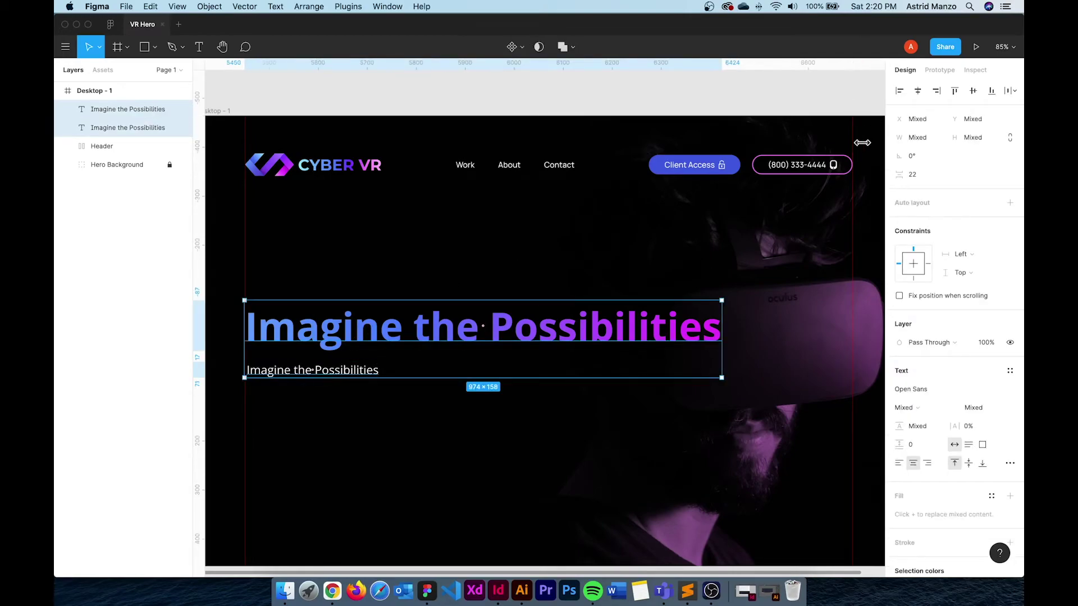
left_click(899, 90)
left_click(495, 421)
scroll(464, 424, "down", 2)
scroll(464, 424, "left", 1)
Copy the header's Client Access button and paste a duplicate into the header
left_click(728, 126)
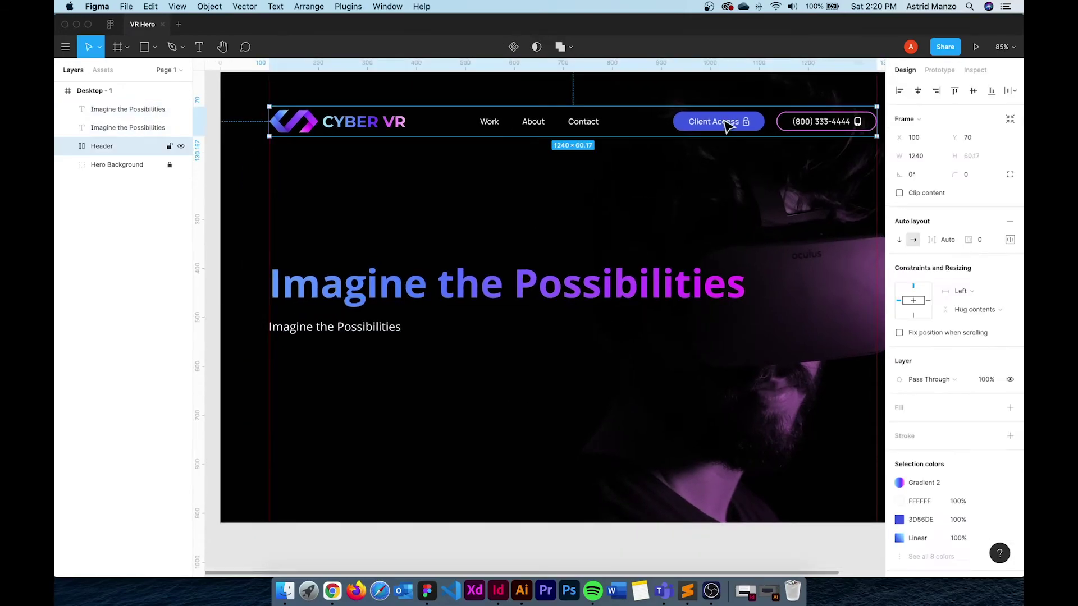
double_click(727, 126)
double_click(729, 121)
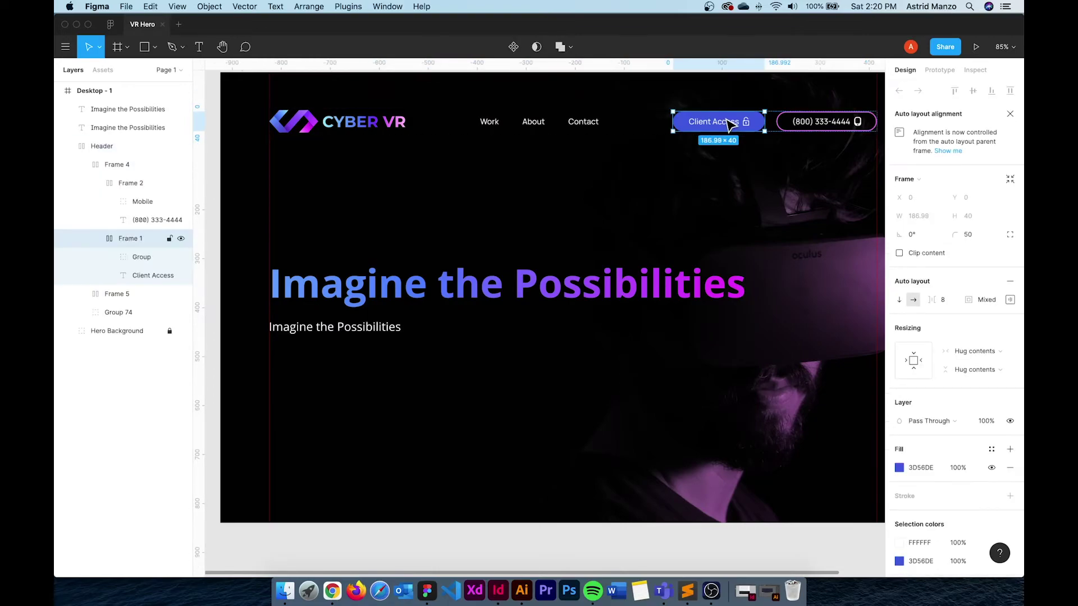
left_click(426, 395)
key("super+v")
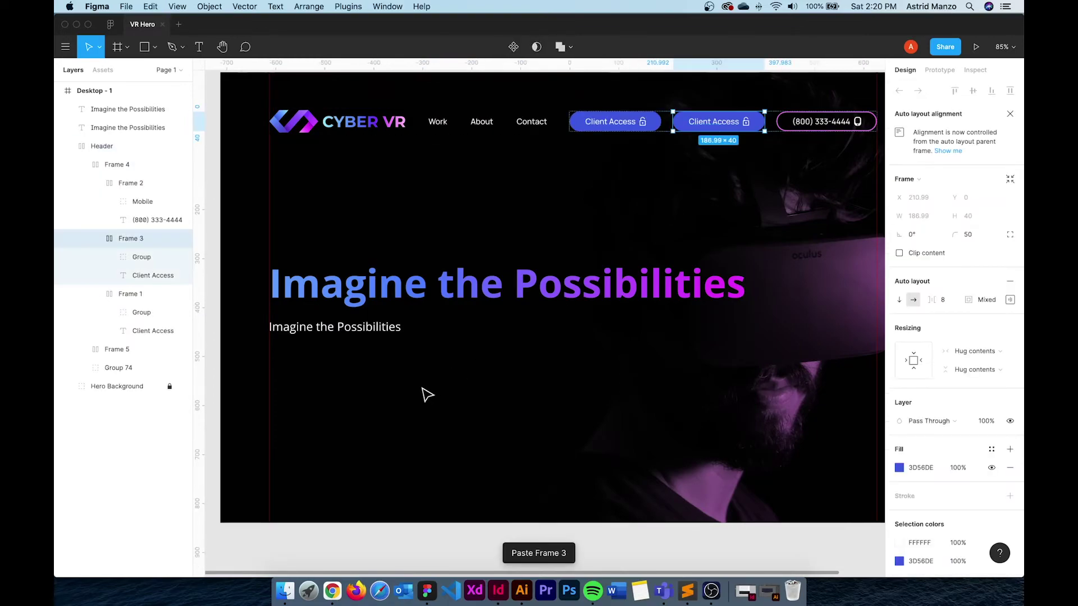
key("Delete")
left_click(705, 120)
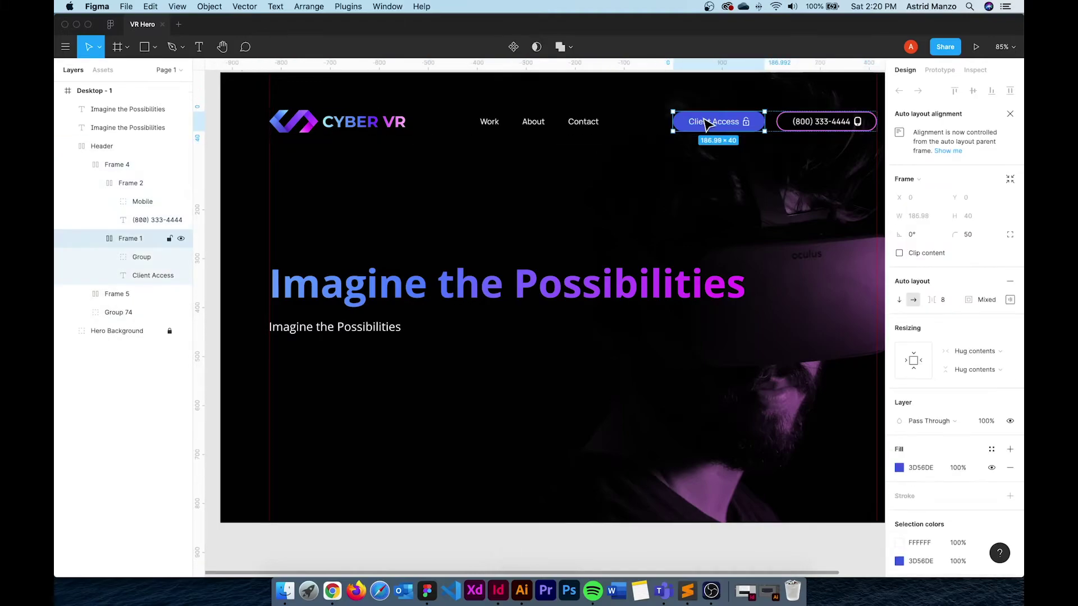
left_click(398, 427)
key("super+v")
Drag one Client Access button out of the header to sit below the subheading
left_click(626, 121)
left_click_drag(626, 121, 321, 365)
left_click(340, 439)
left_click(316, 366)
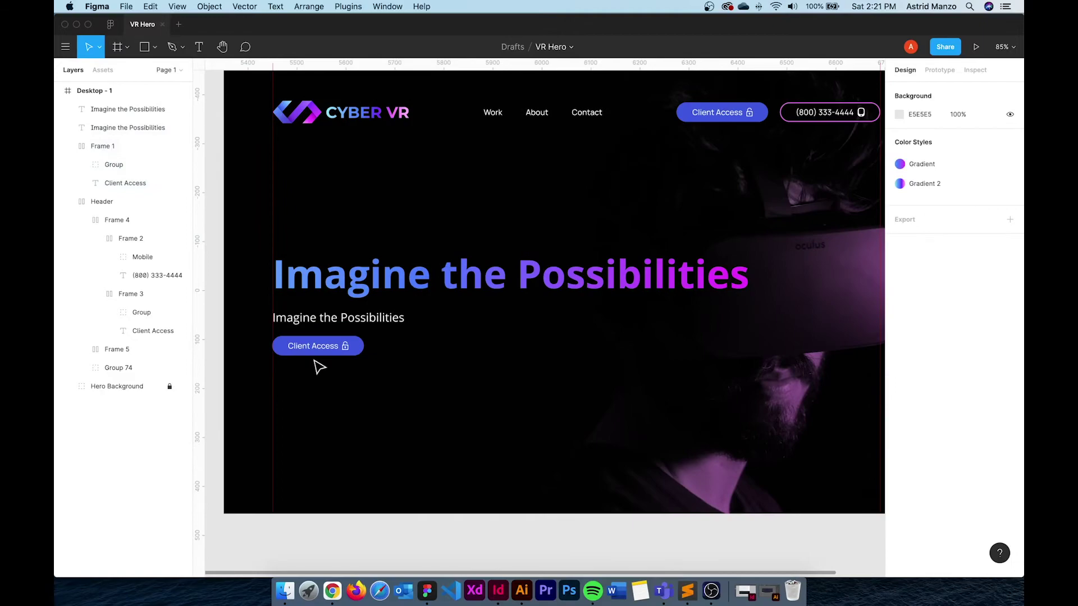
Give the hero button 16 top and bottom padding and 48 left and right padding
scroll(321, 366, "up", 1)
scroll(306, 414, "up", 5)
scroll(306, 413, "up", 1)
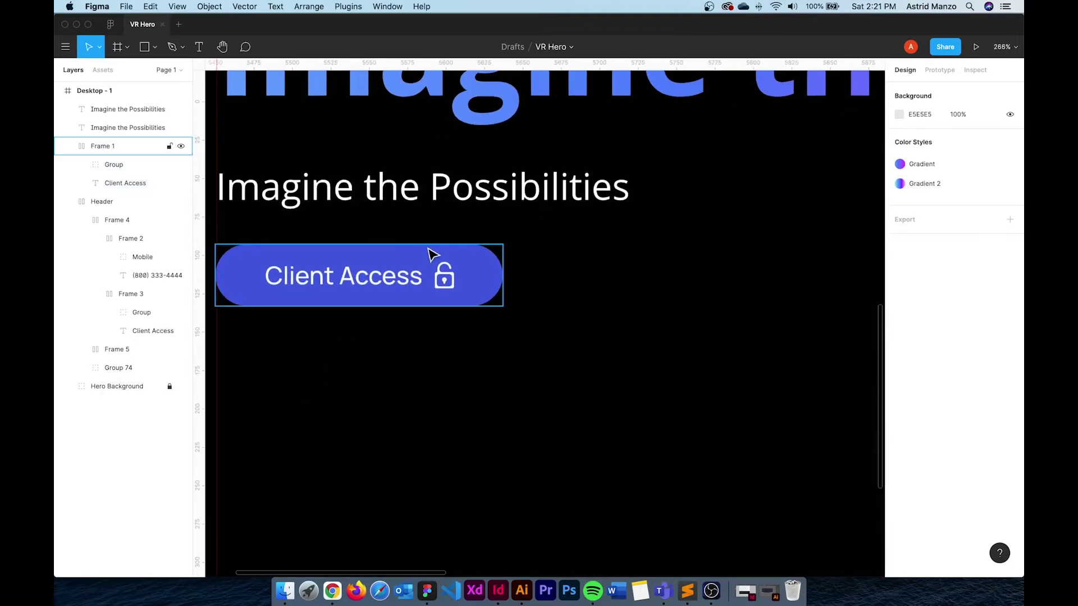
left_click(424, 255)
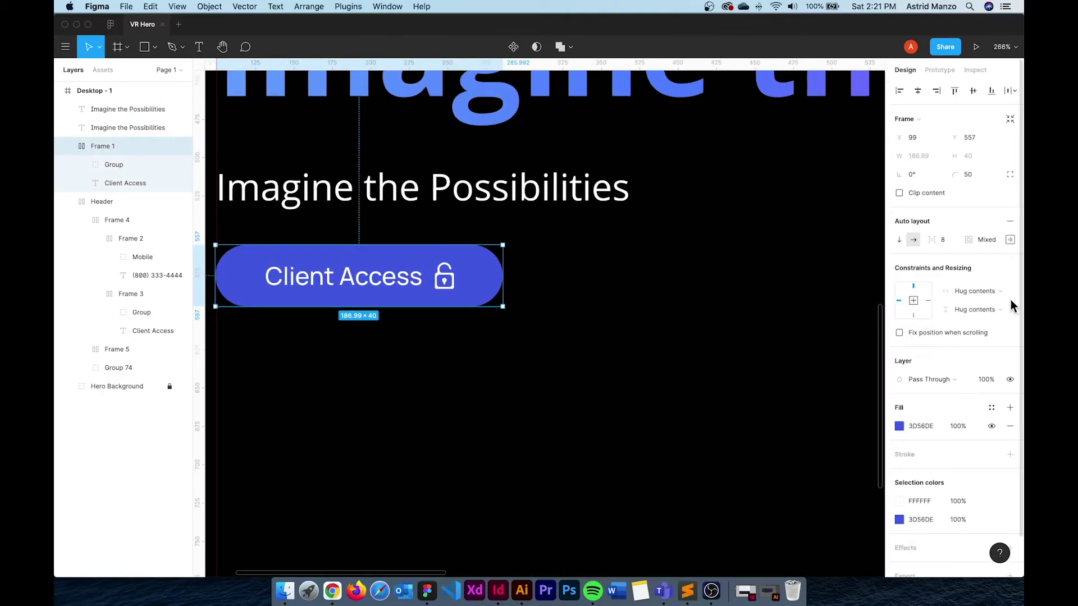
left_click(1011, 240)
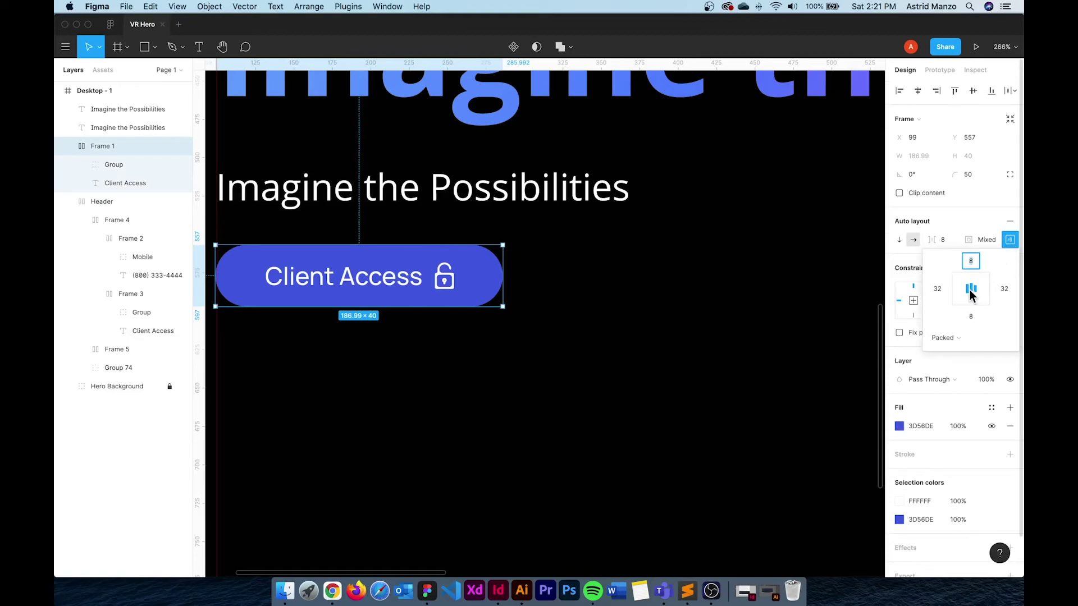
left_click(971, 262)
type("16")
left_click(971, 316)
type("16")
left_click(937, 288)
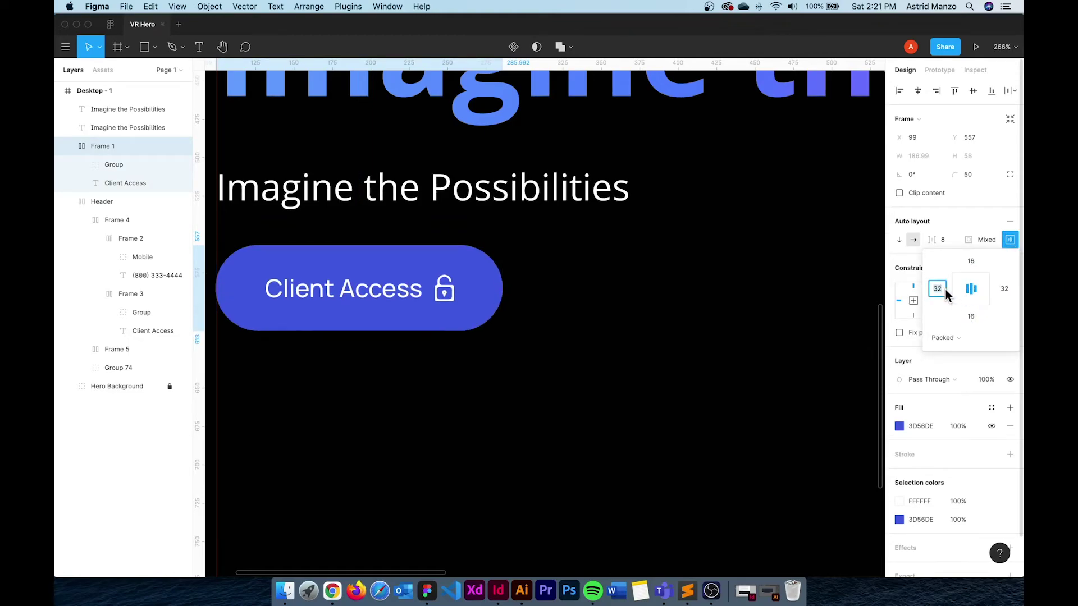
type("48")
left_click(1005, 289)
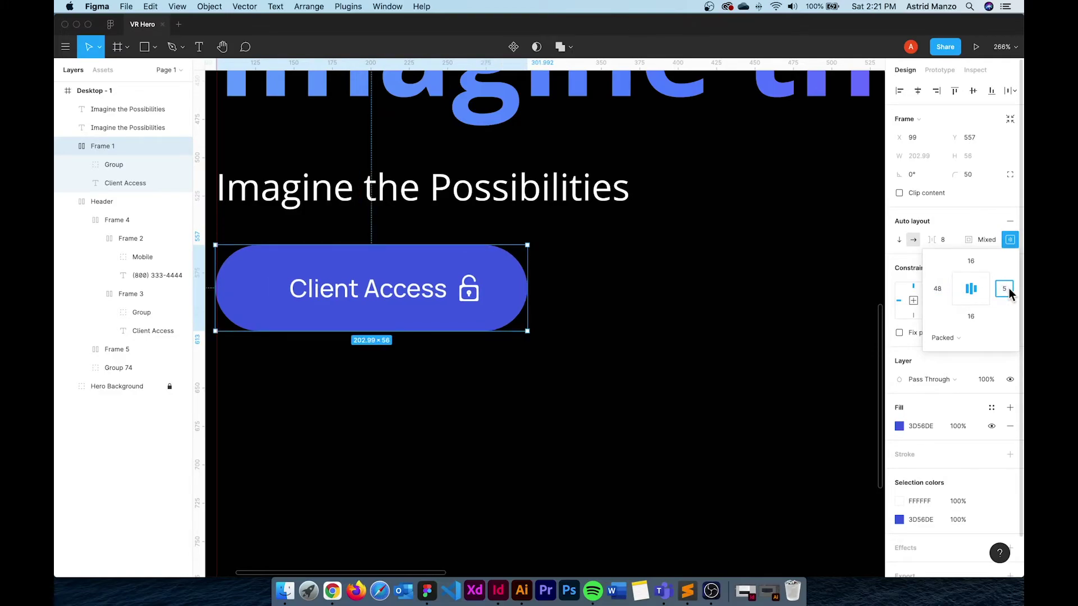
key("BackSpace")
type("48")
left_click(677, 370)
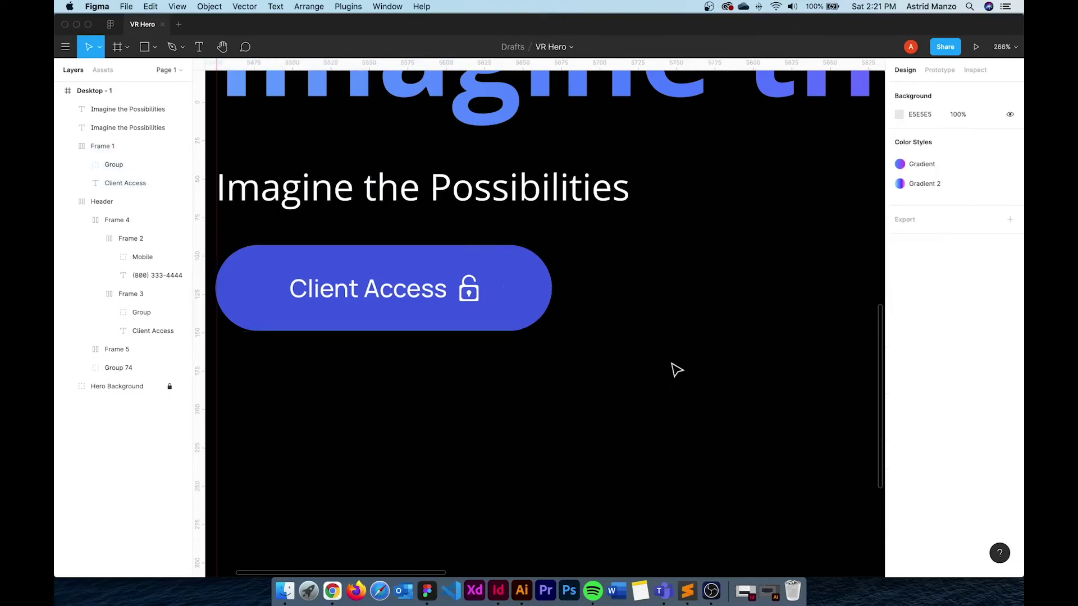
Delete the button's lock icon and relabel it 'Start Free Trial'
left_click(469, 291)
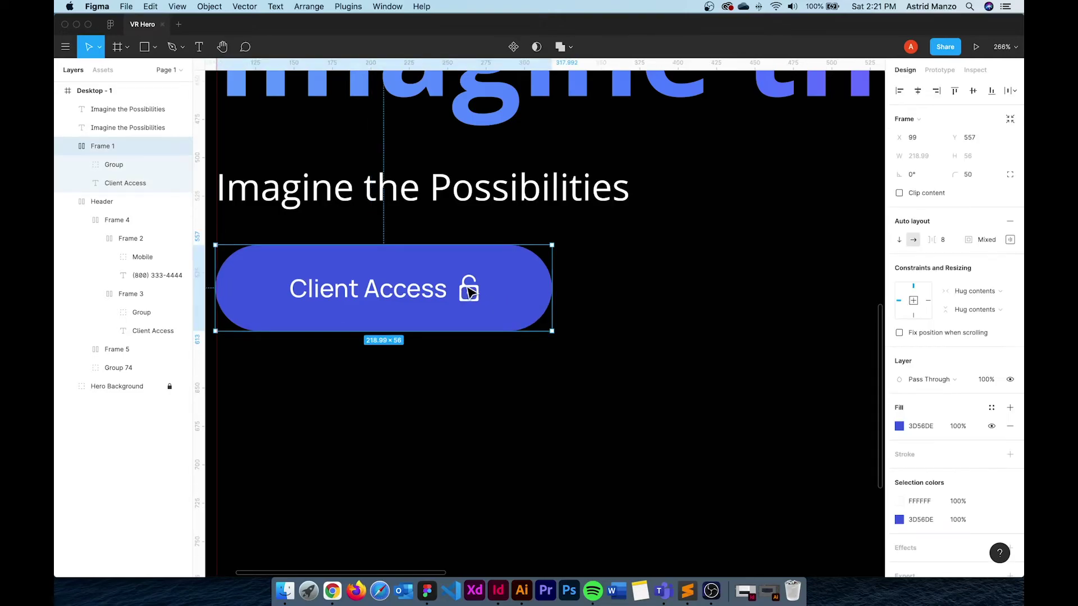
left_click(470, 291)
key("BackSpace")
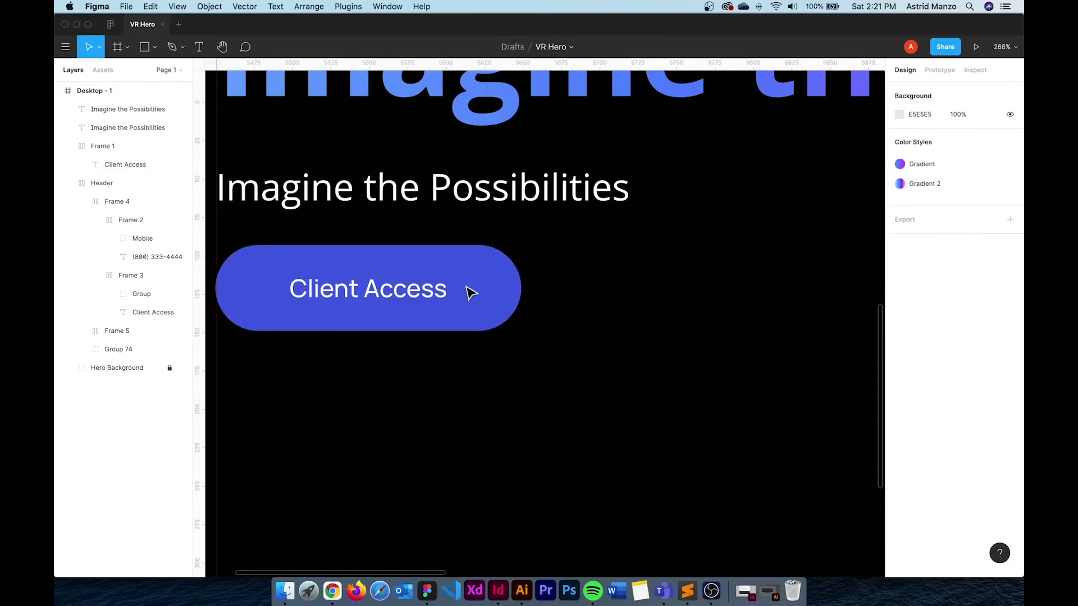
left_click(413, 288)
left_click(410, 290)
double_click(410, 289)
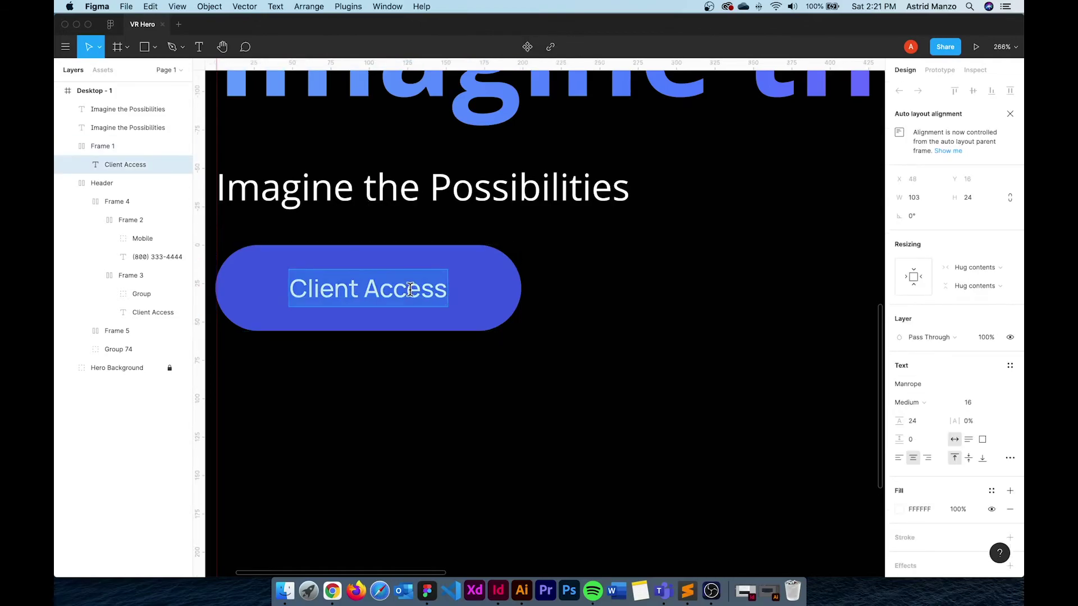
type("Start ")
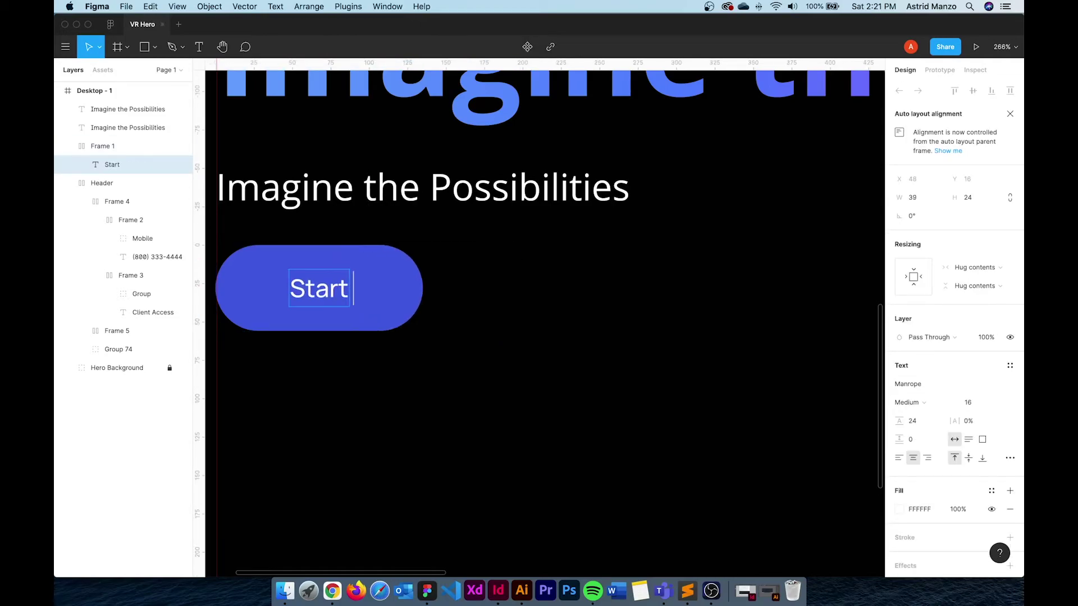
type("Free Trial")
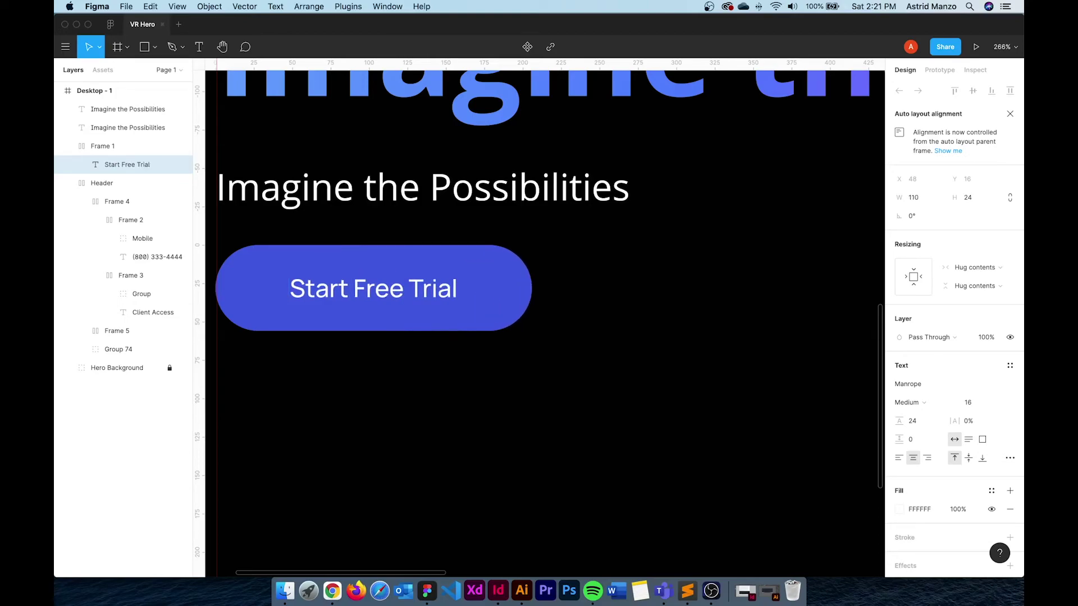
key("Escape")
left_click(507, 413)
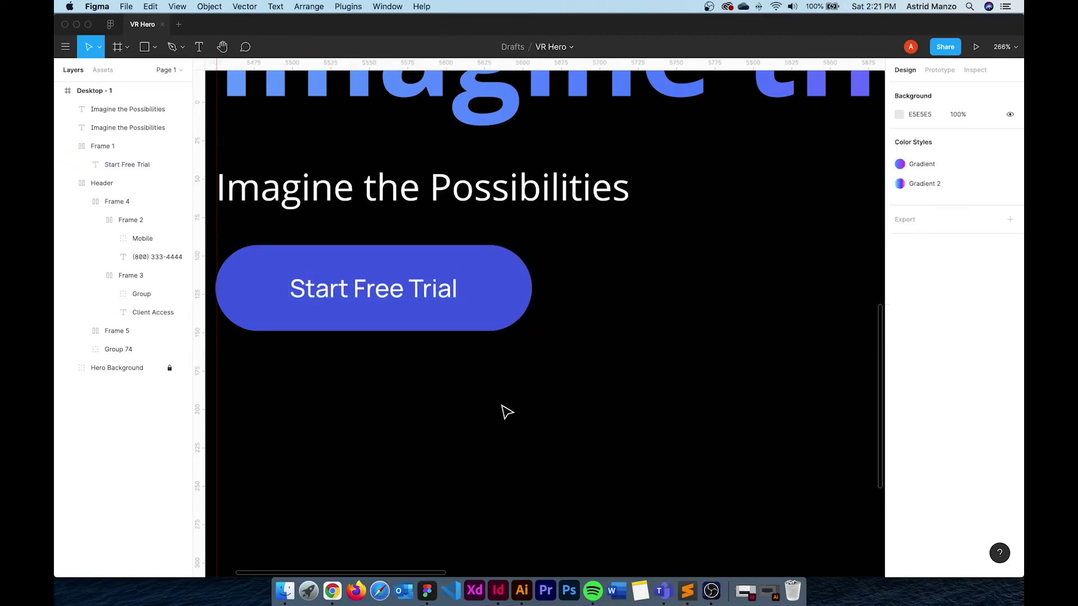
Wrap the headline, subheading and Start Free Trial button in a vertical auto layout
scroll(507, 413, "down", 10)
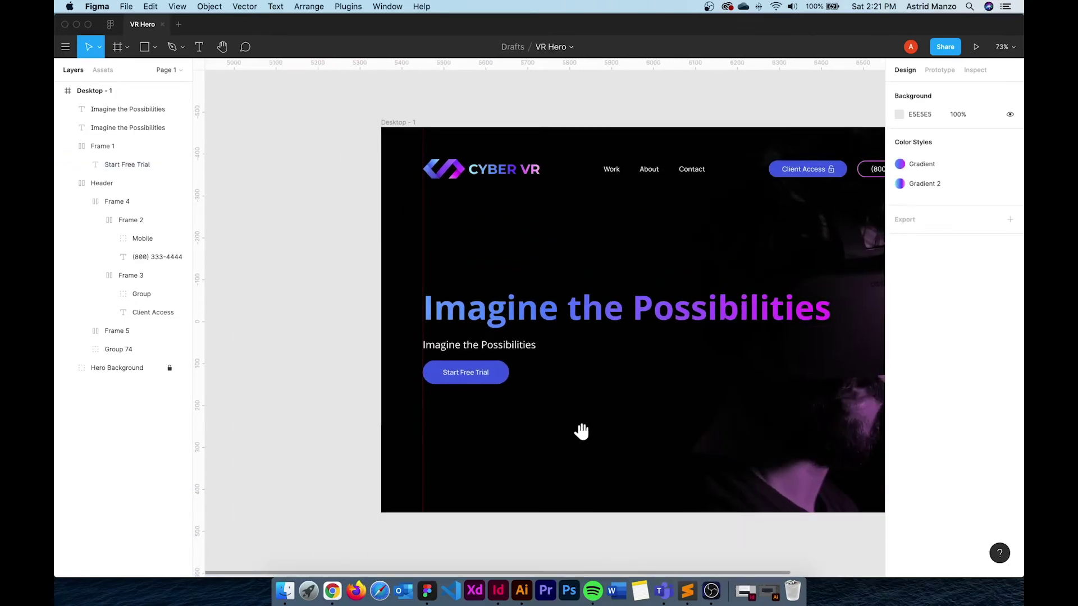
left_click_drag(581, 432, 450, 423)
left_click(348, 363)
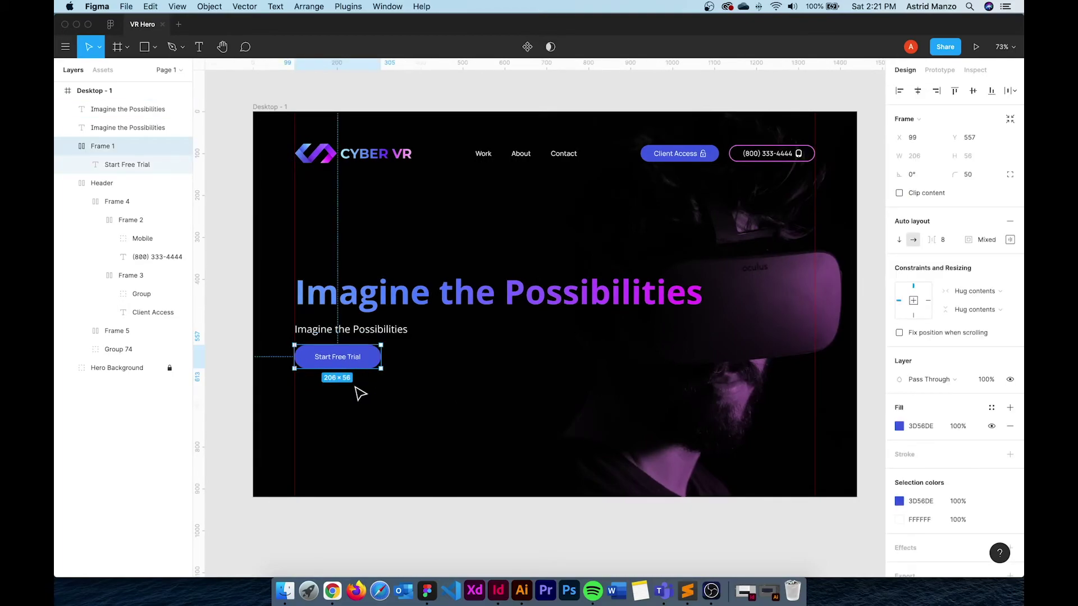
left_click(360, 330, "shift")
left_click(420, 293, "shift")
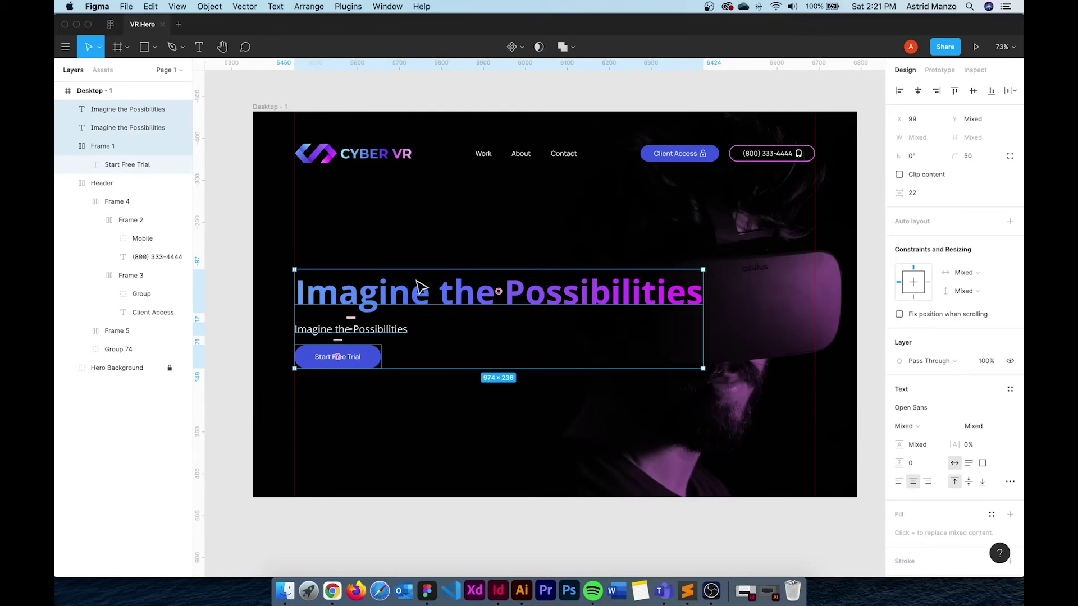
right_click(418, 282)
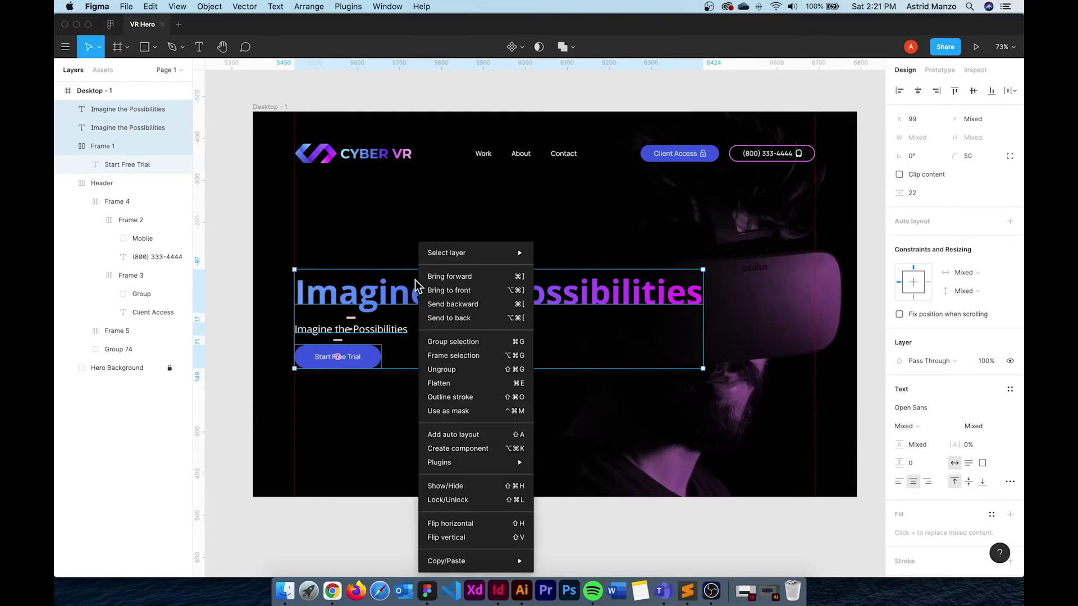
left_click(465, 435)
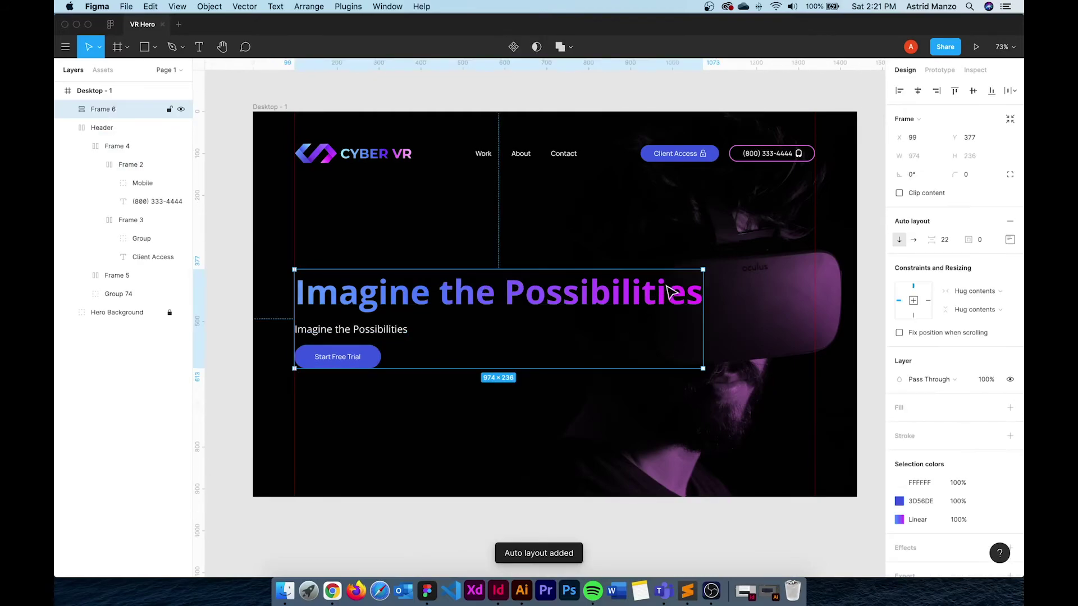
Narrow the headline to 533 wide so it wraps to two lines, left-aligned
double_click(678, 305)
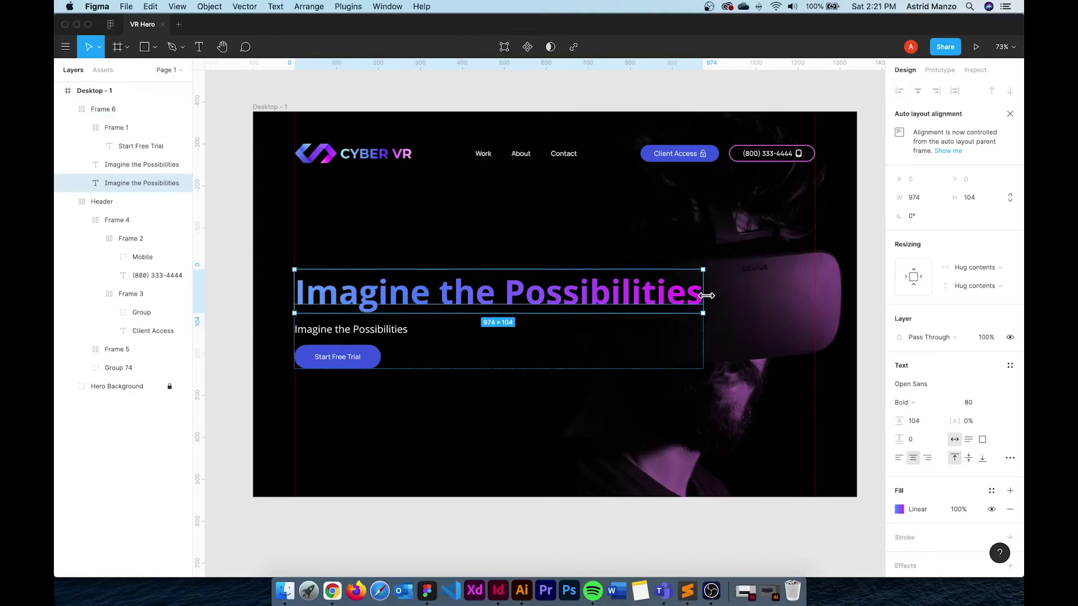
left_click_drag(707, 296, 518, 306)
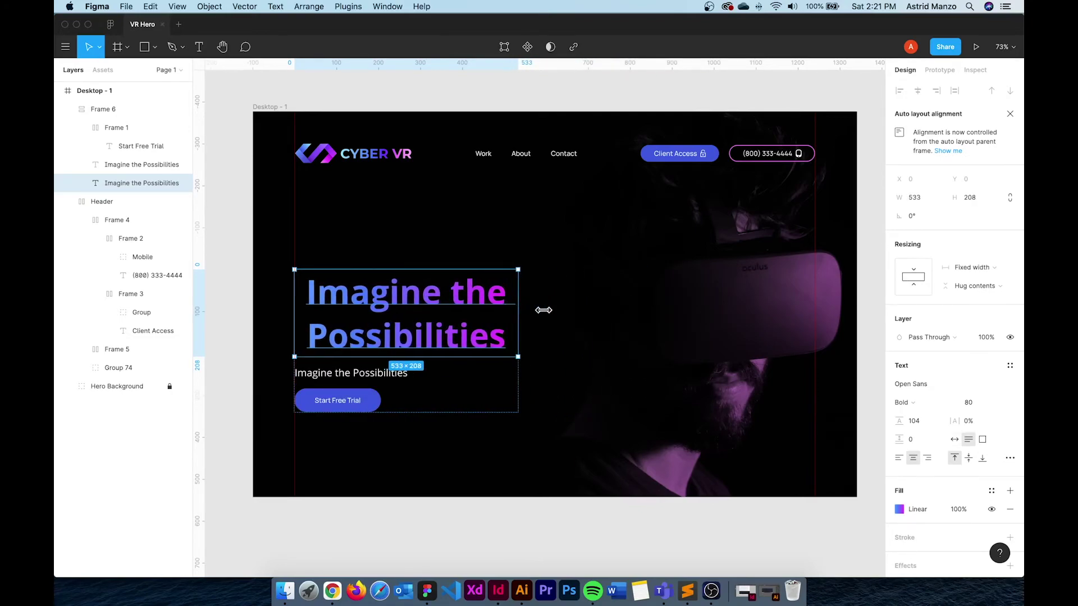
left_click(899, 458)
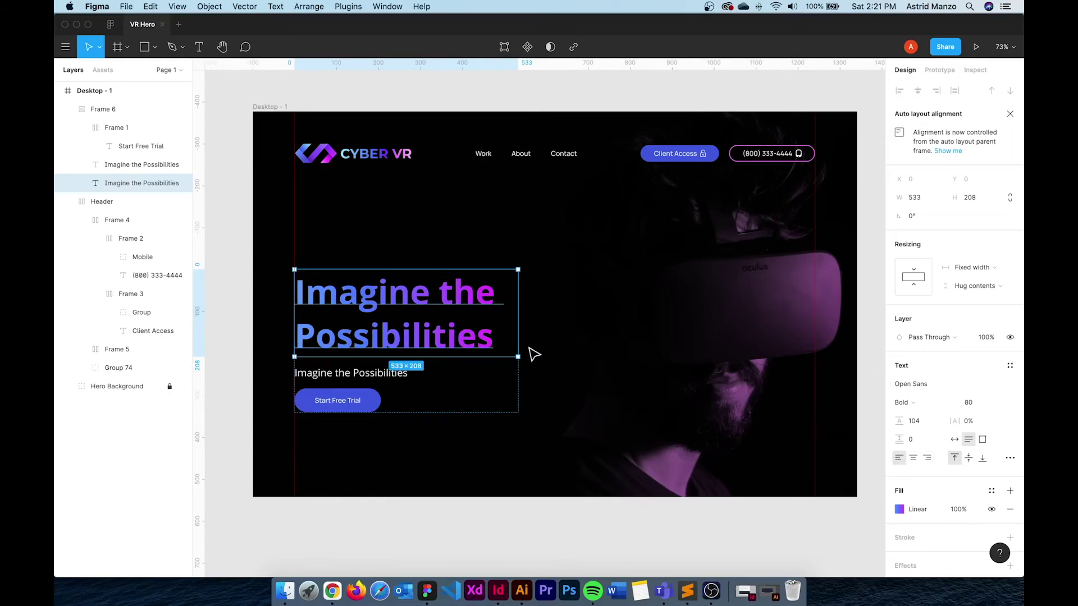
left_click(493, 478)
Nudge the hero stack up slightly and remove a stray word from the headline
left_click_drag(433, 341, 436, 315)
key("t")
left_click(493, 321)
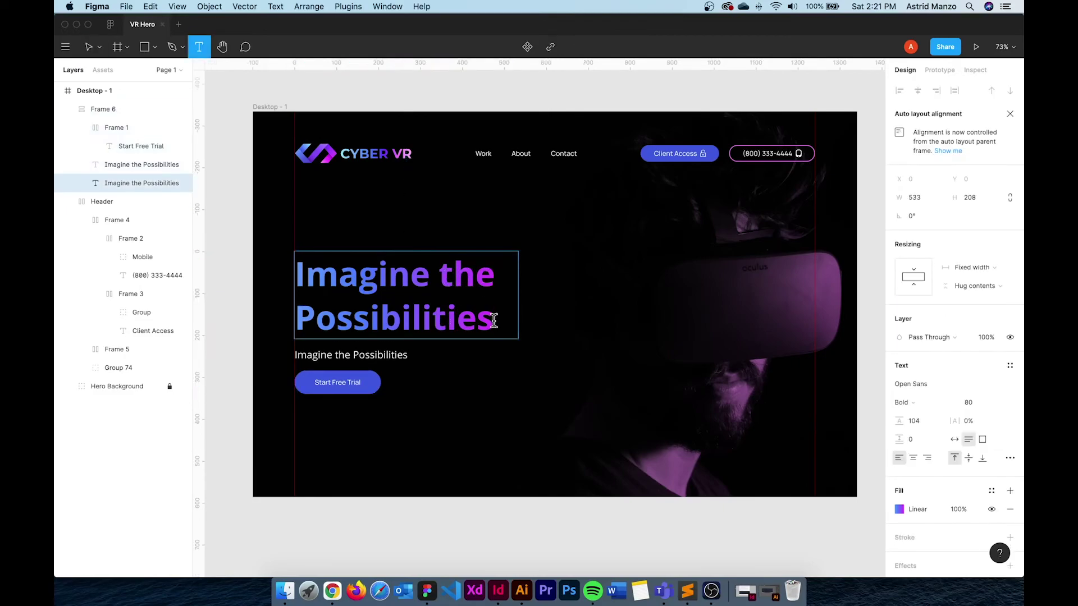
type("all")
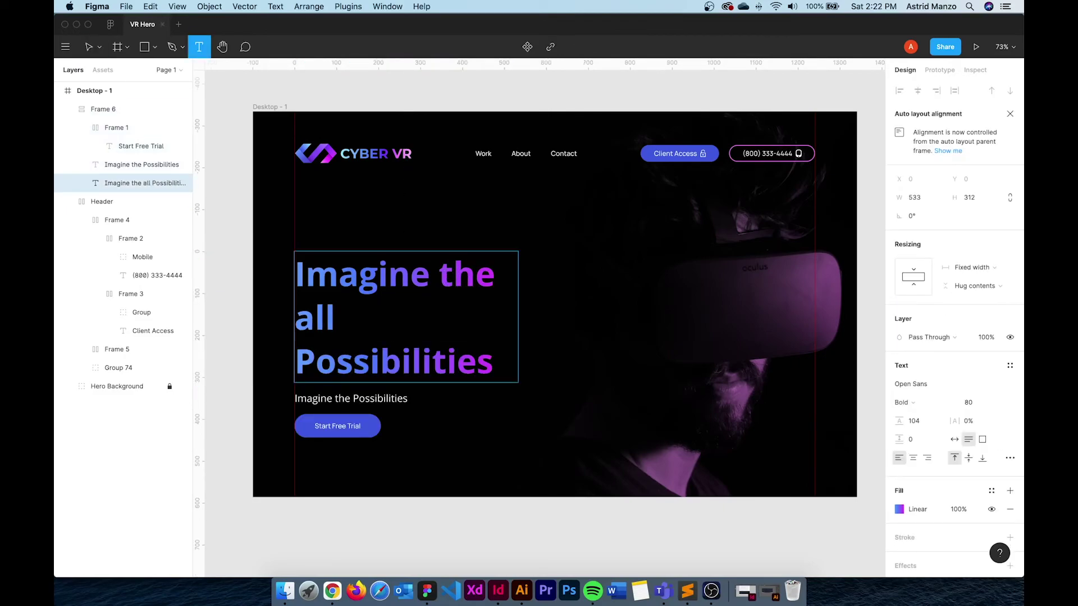
key("BackSpace")
key("BackSpace")
key("BackSpace")
key("BackSpace")
key("Escape")
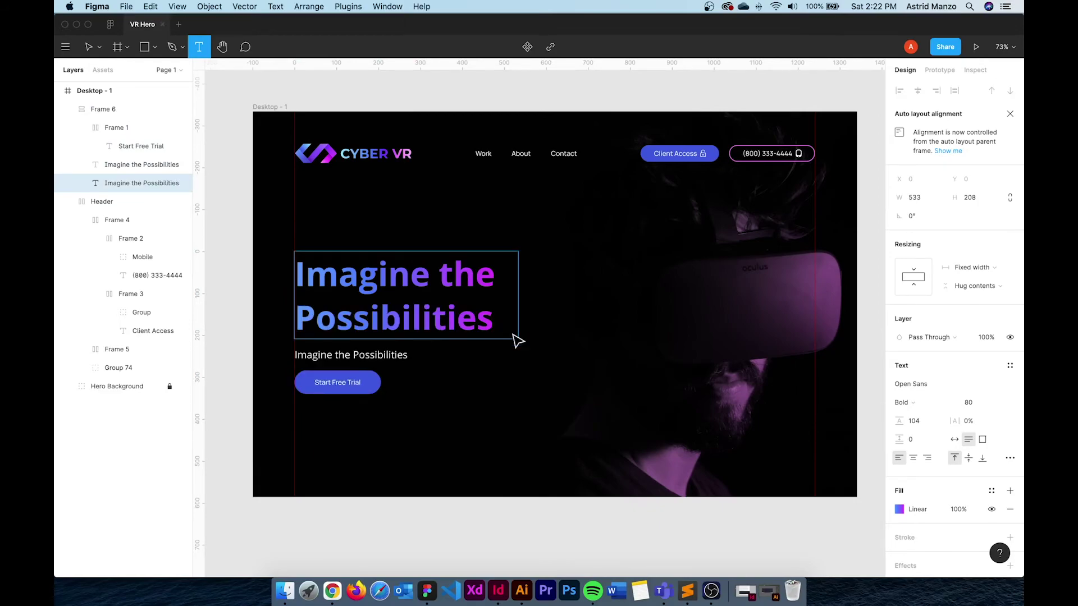
key("Escape")
left_click(433, 316)
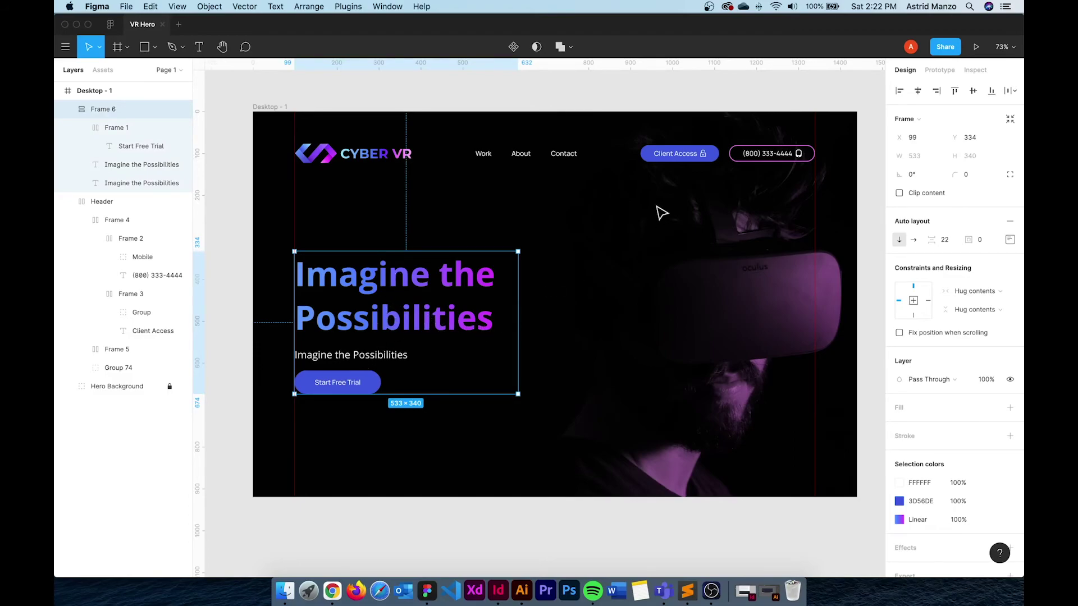
Group the headline and subheading in their own auto layout with 12 spacing
left_click(435, 281)
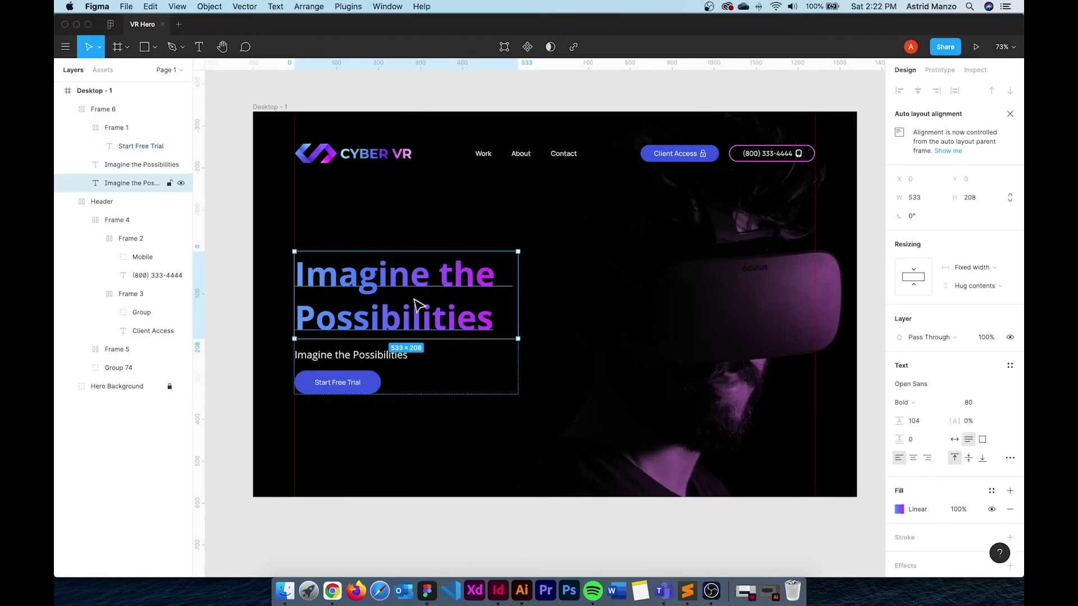
left_click(379, 355, "shift")
right_click(387, 321)
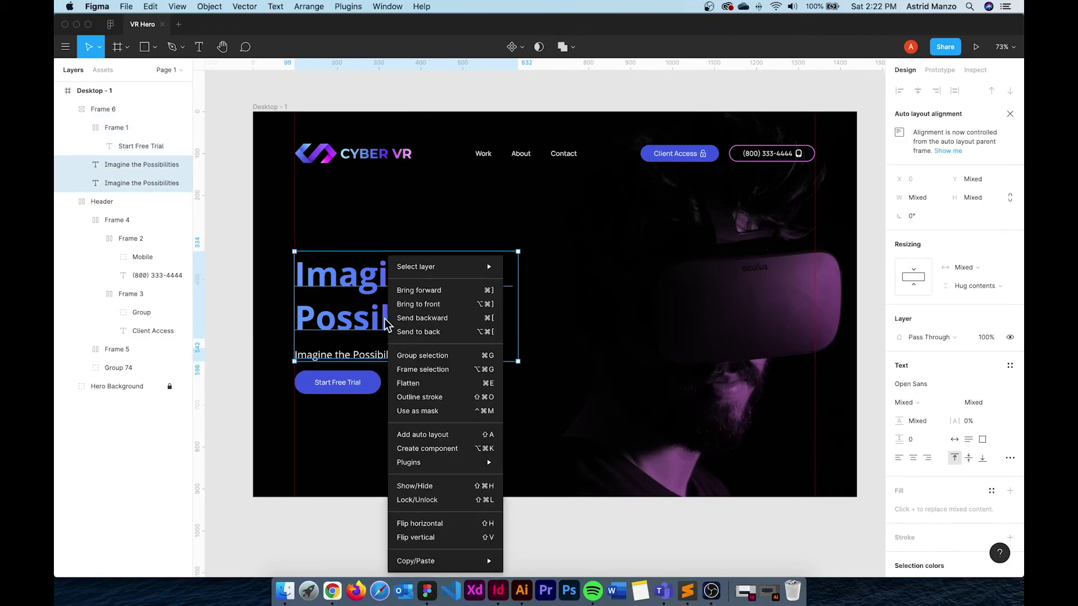
left_click(447, 441)
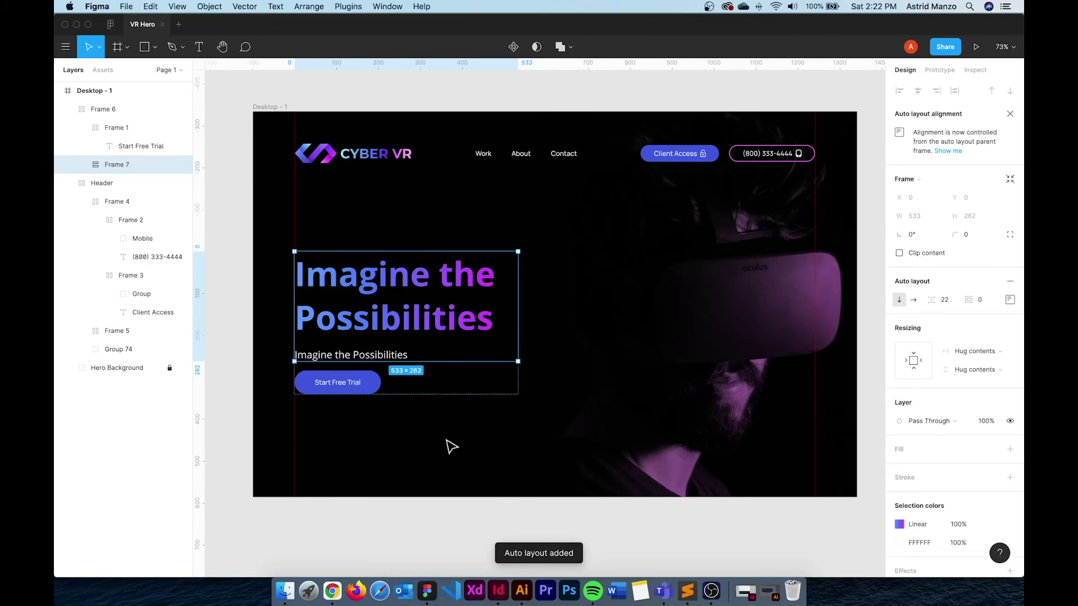
left_click(951, 303)
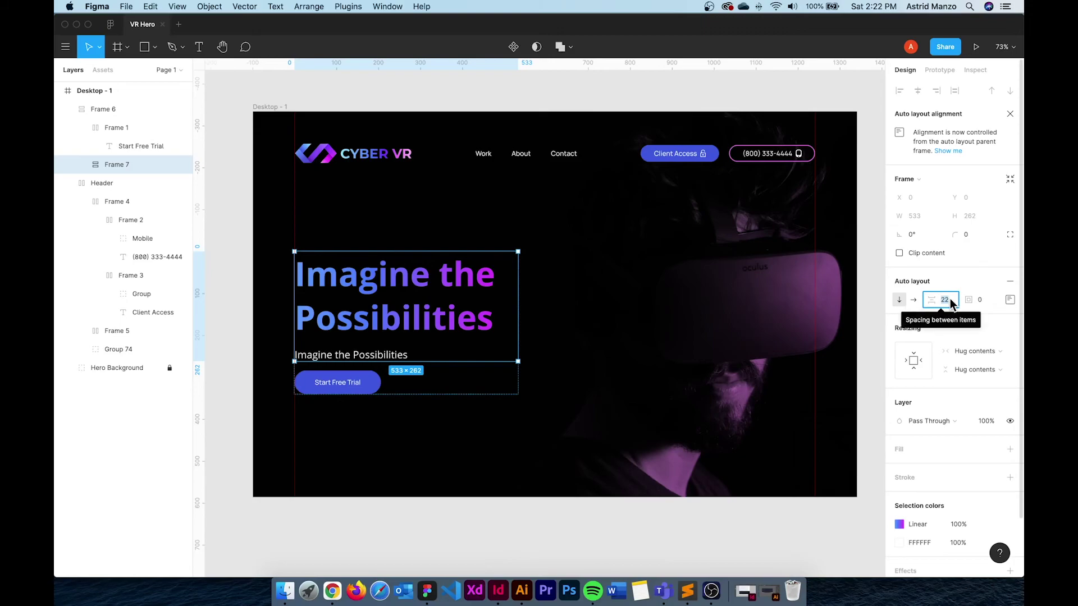
type("12")
key("Return")
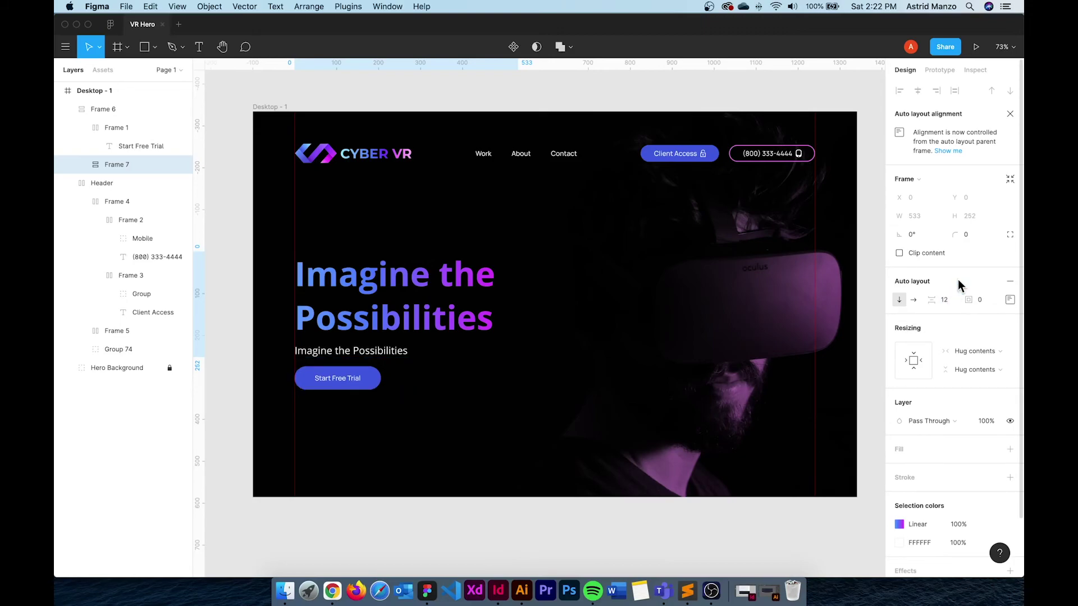
Give the headline-and-subheading frame 24 bottom padding above the button
double_click(396, 315)
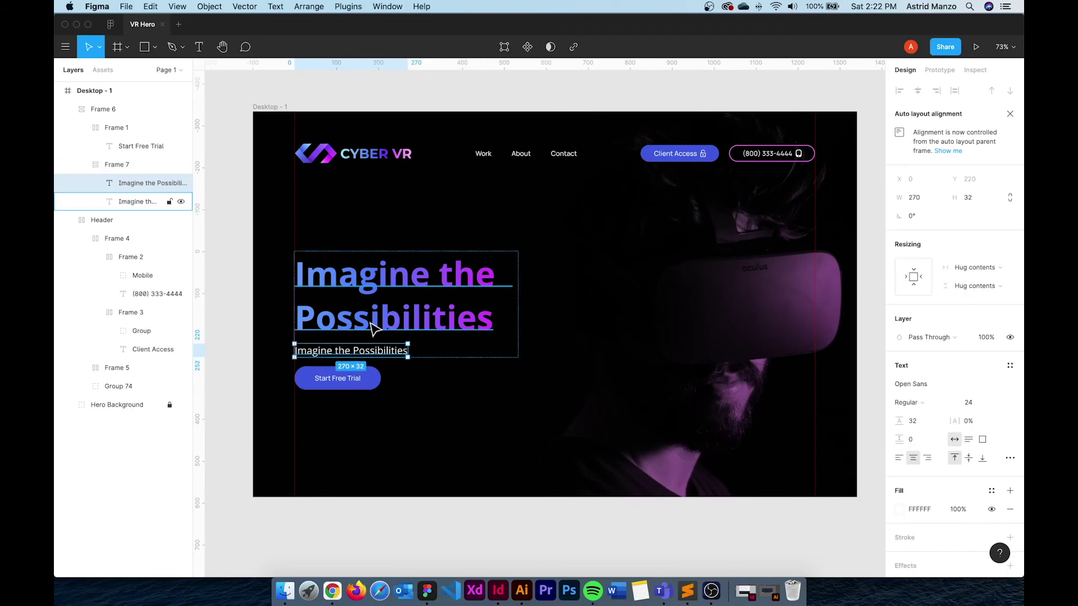
left_click(373, 392)
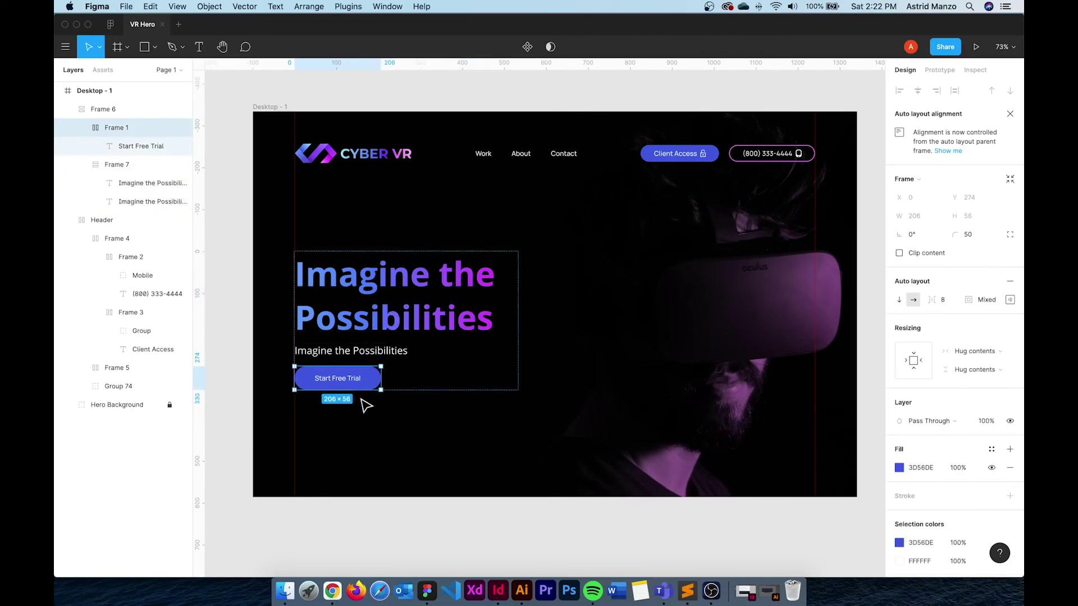
left_click(361, 323)
left_click(1010, 300)
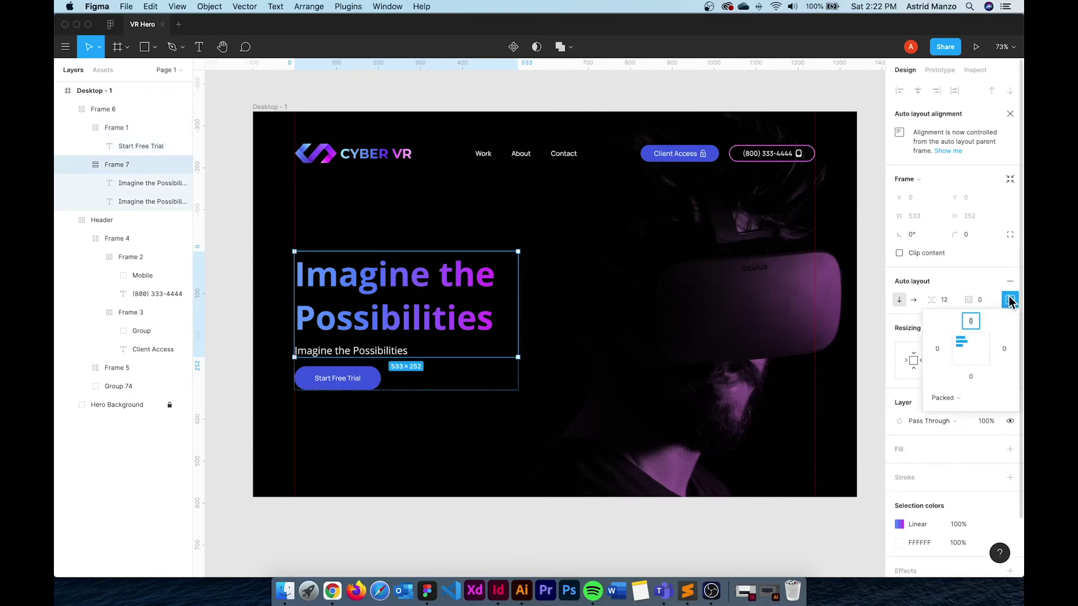
left_click(971, 377)
type("24")
key("Return")
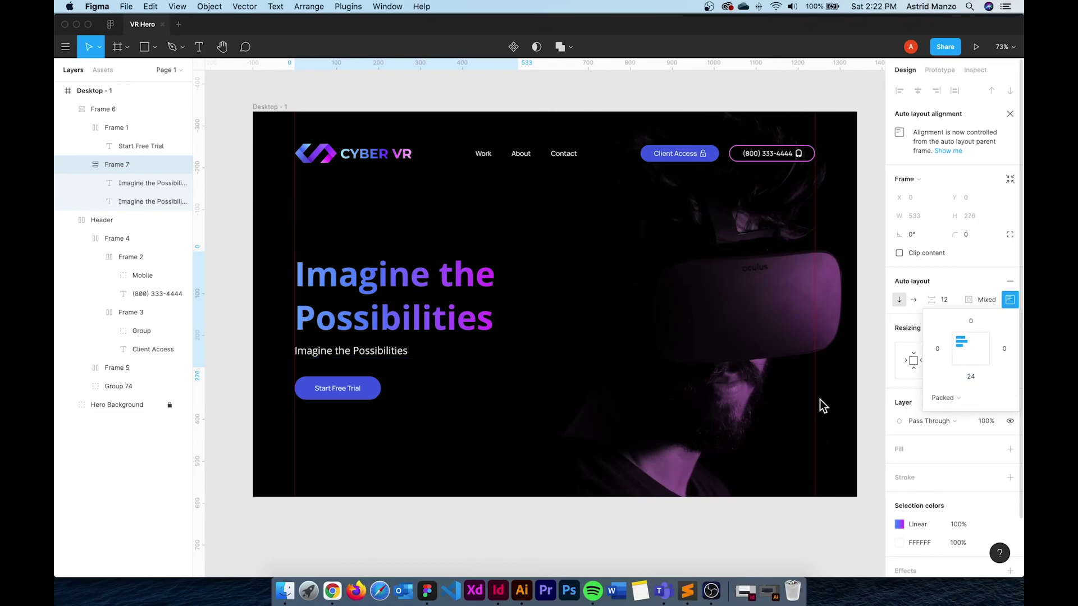
key("Escape")
left_click(425, 463)
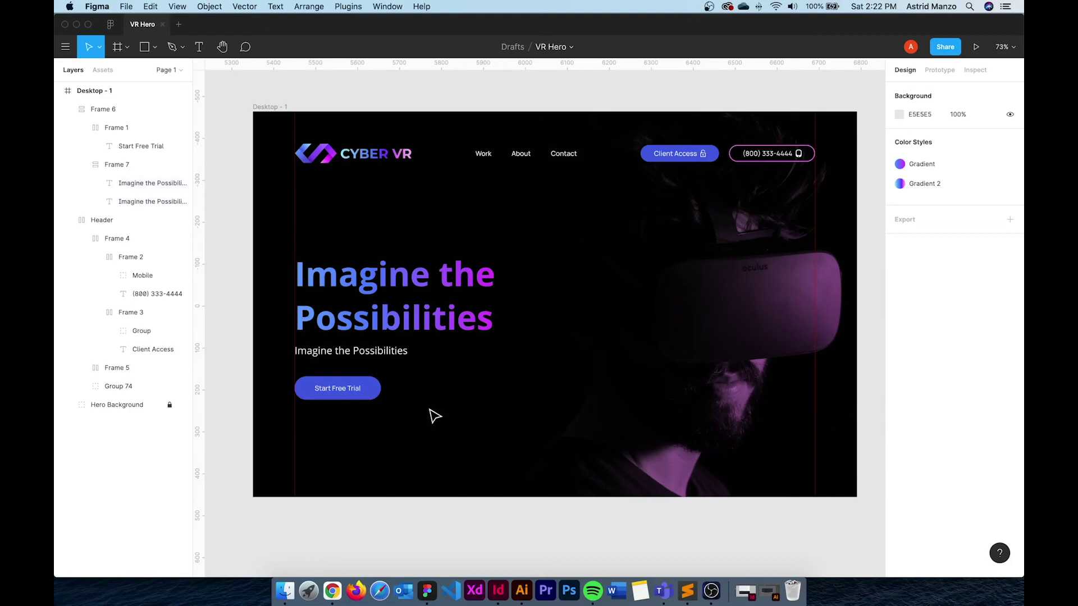
Switch between the VR Hero editor and prototype tabs, ending on the full-screen prototype
scroll(435, 416, "right", 2)
scroll(436, 416, "left", 1)
scroll(435, 418, "up", 1)
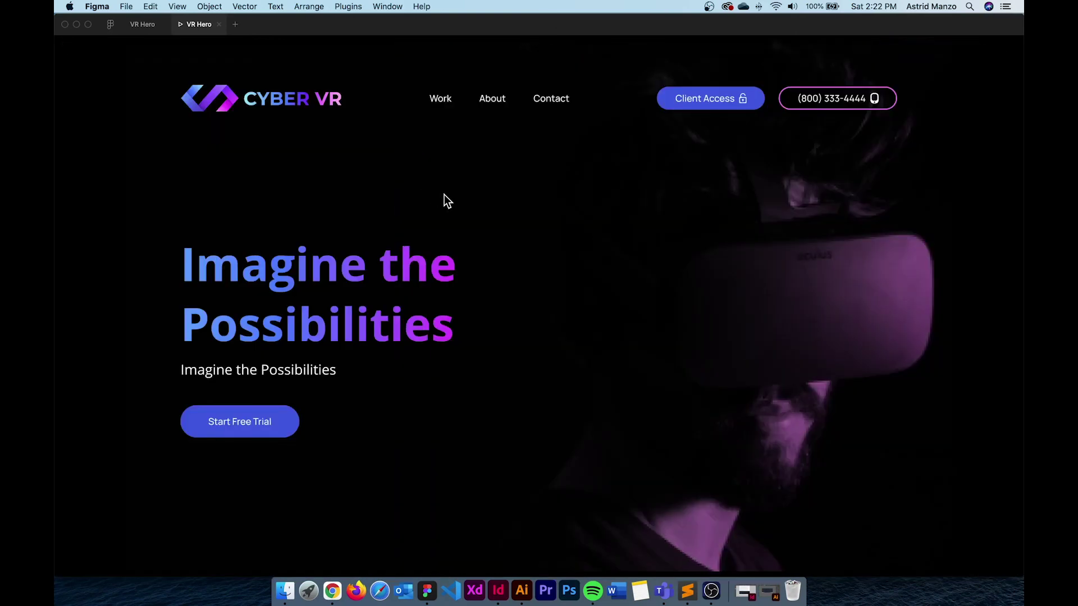
left_click(147, 25)
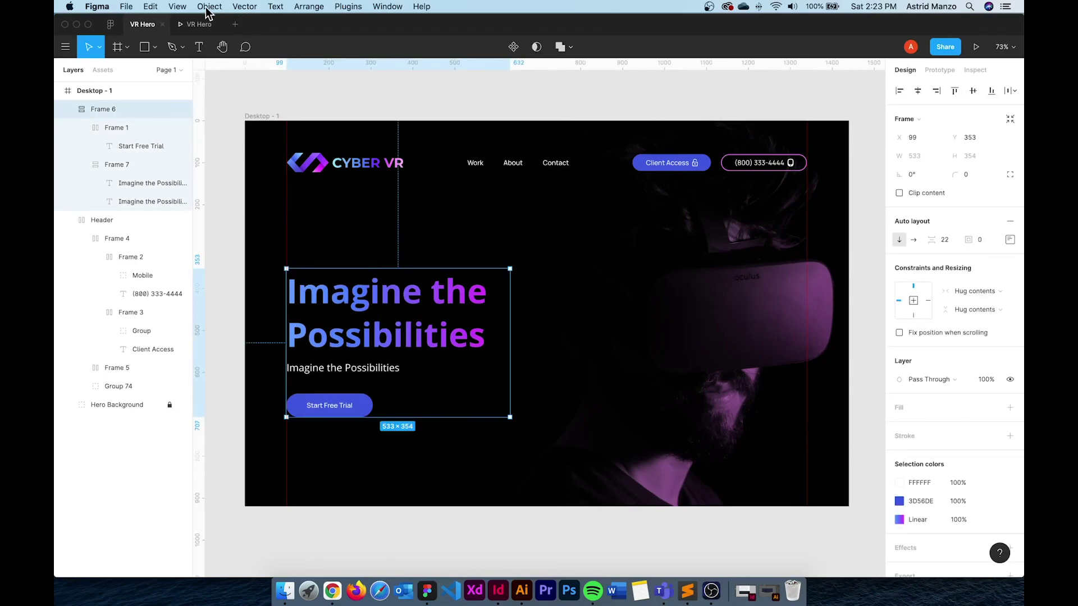
left_click(194, 24)
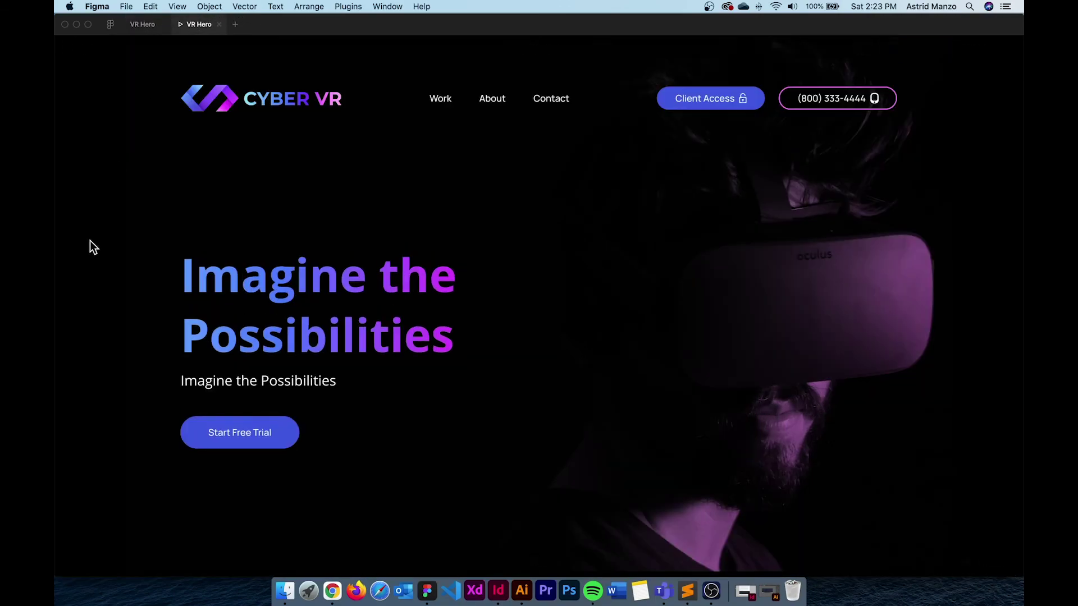